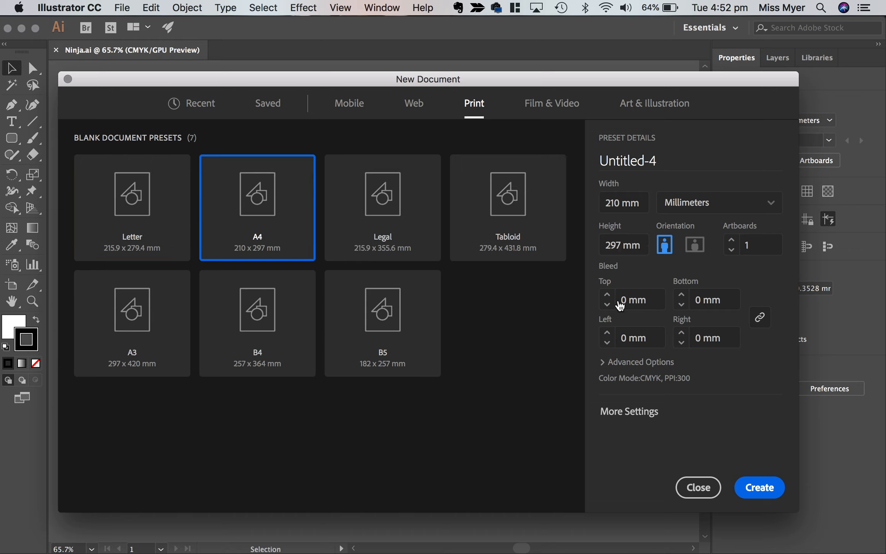
# Create the A4 portrait document in millimetres, named "Vector Ninja", with the RGB Color mode.
pyautogui.click(682, 157)
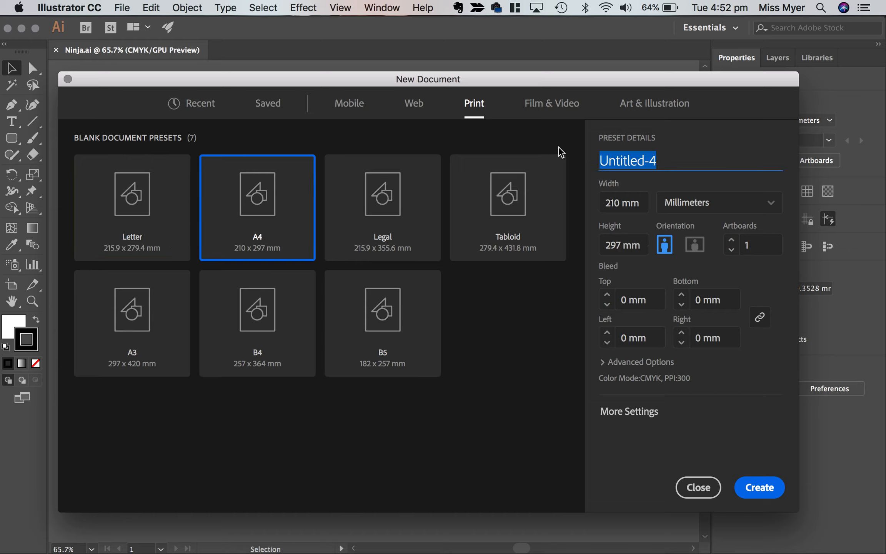
pyautogui.write('Vector Ninja')
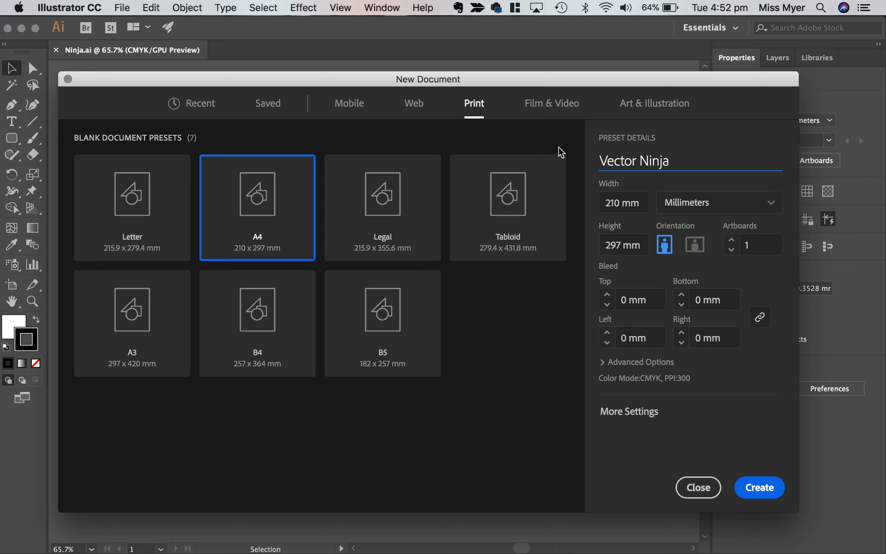
pyautogui.click(604, 371)
pyautogui.click(603, 369)
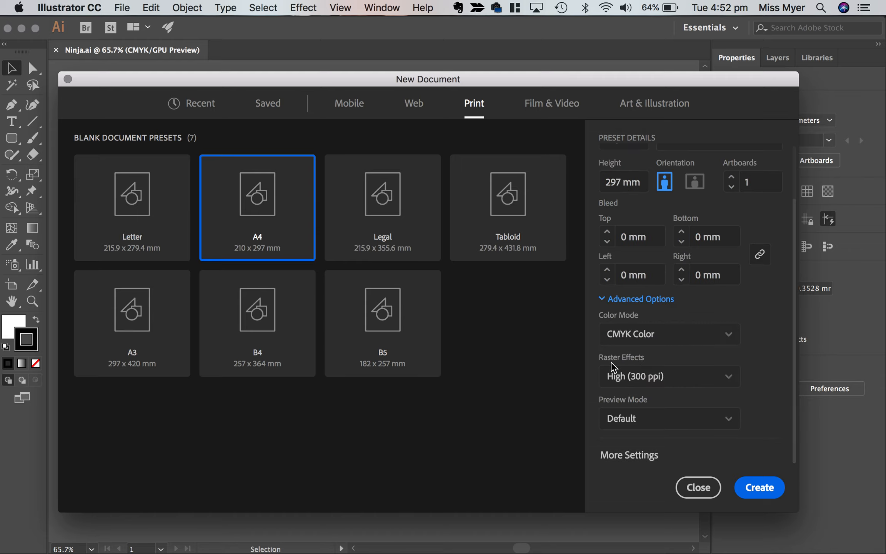
pyautogui.click(728, 336)
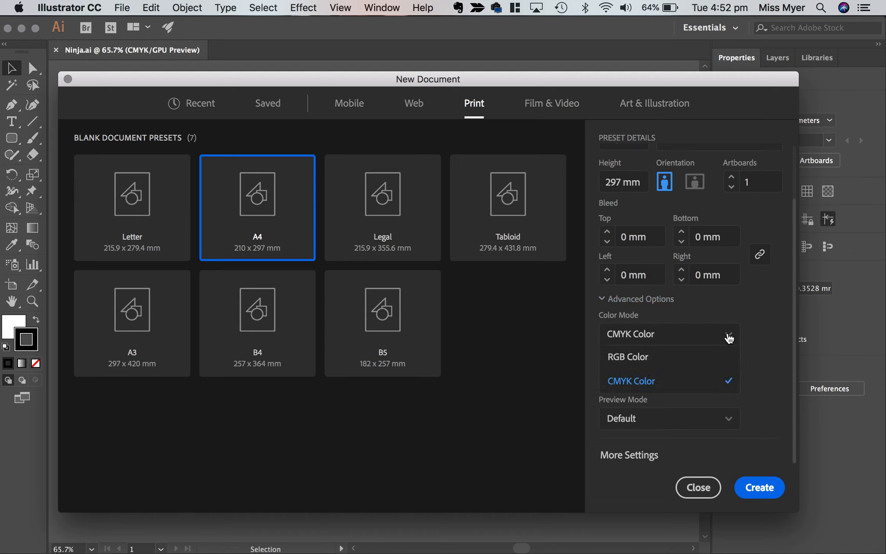
pyautogui.click(713, 359)
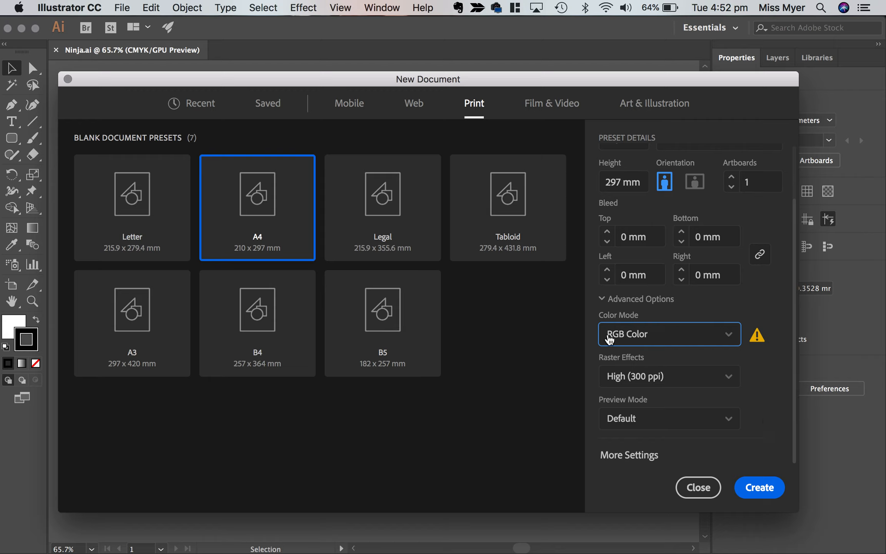
pyautogui.click(730, 341)
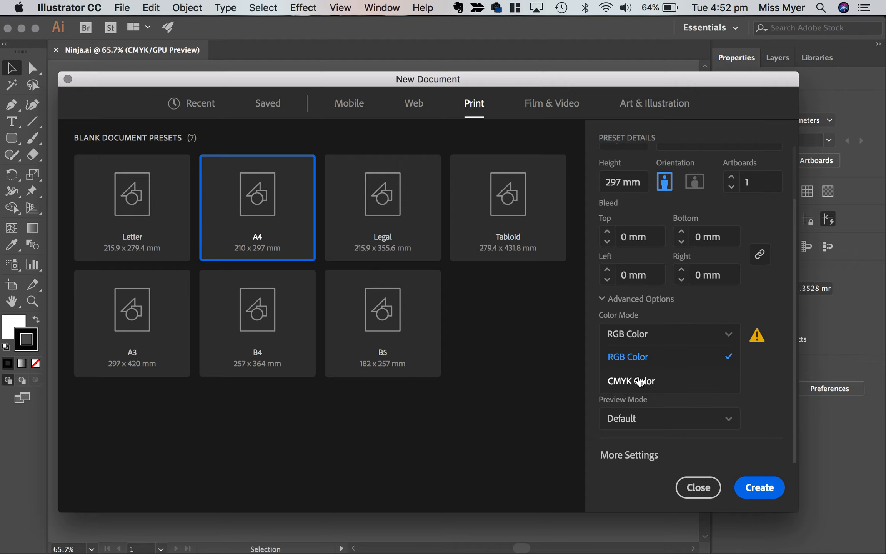
pyautogui.click(765, 385)
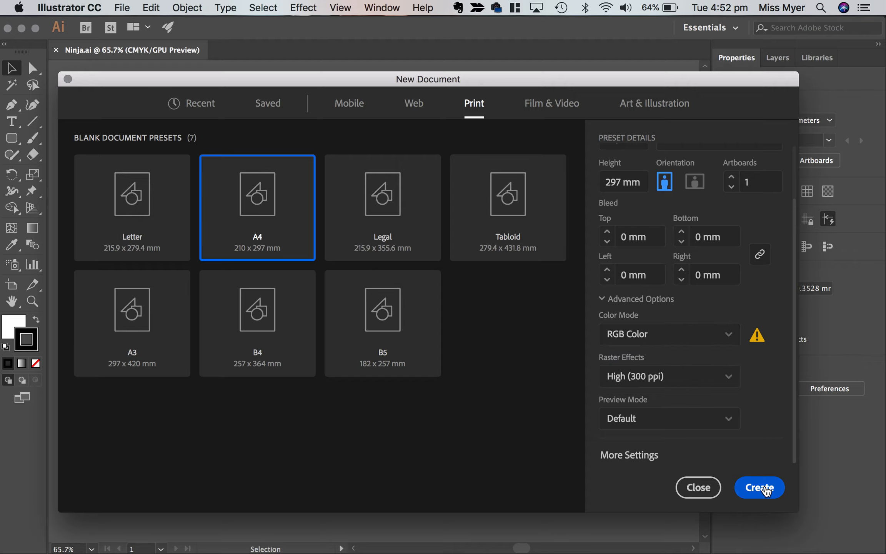
pyautogui.click(766, 490)
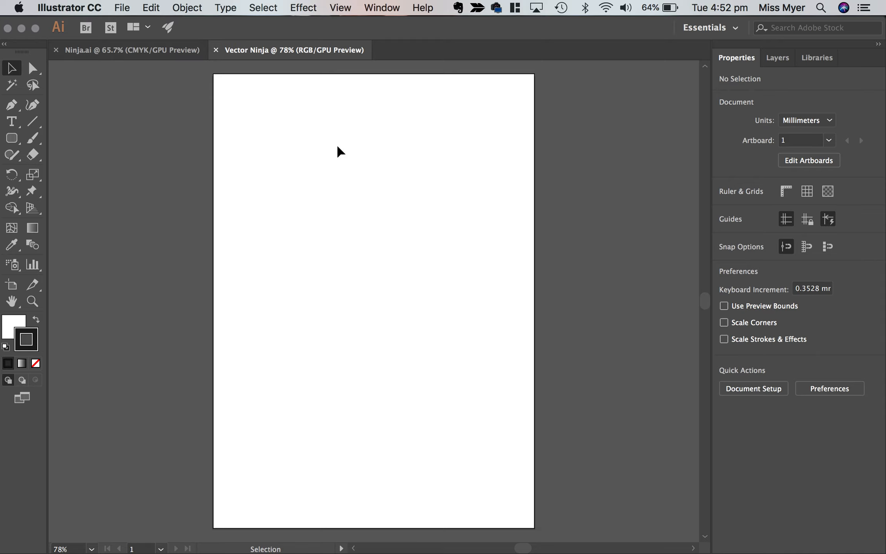
# Keep the Essentials workspace and reset it to its default layout.
pyautogui.click(730, 31)
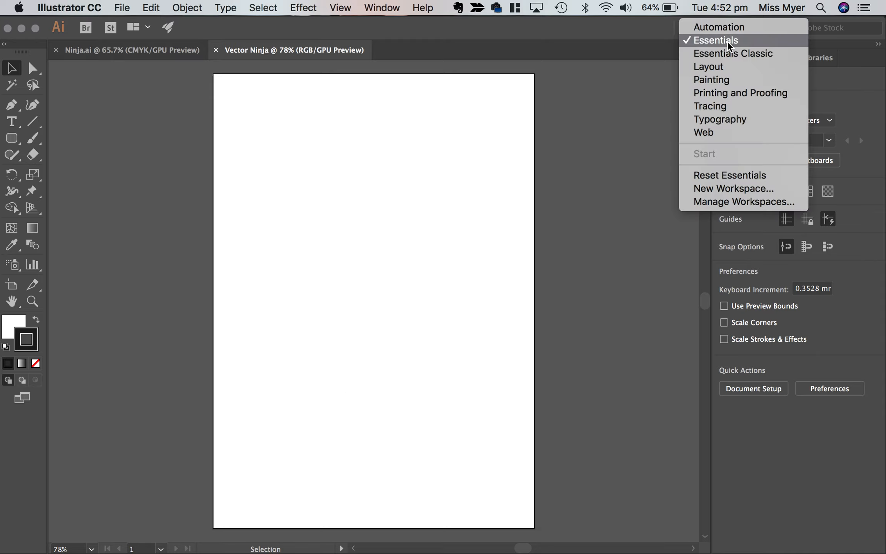
pyautogui.click(729, 46)
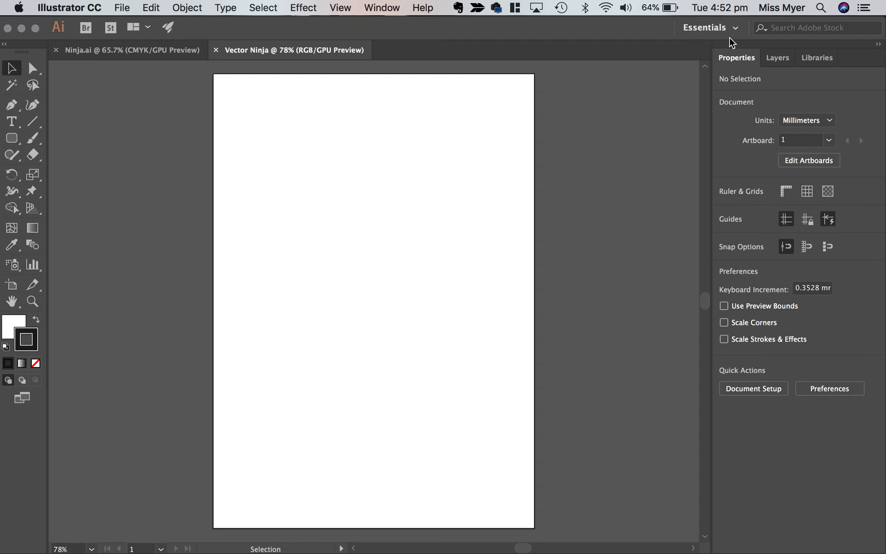
pyautogui.click(736, 31)
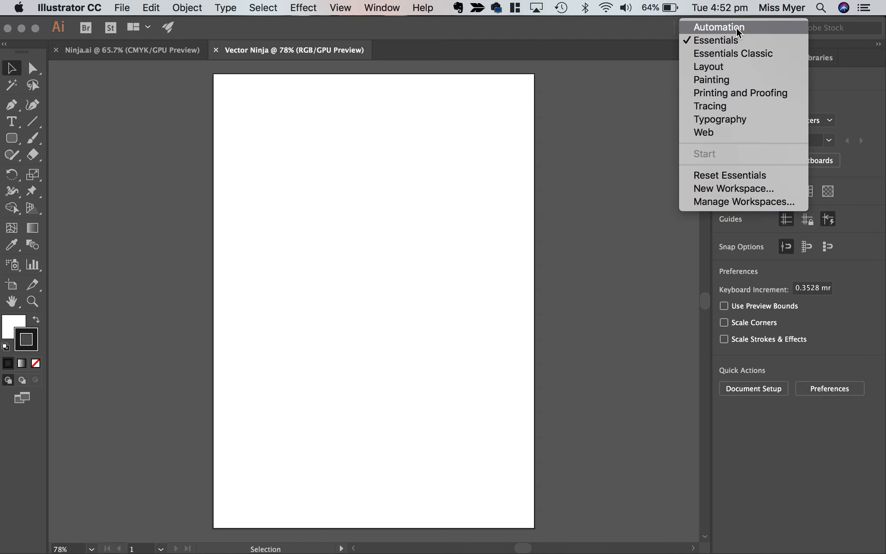
pyautogui.click(744, 175)
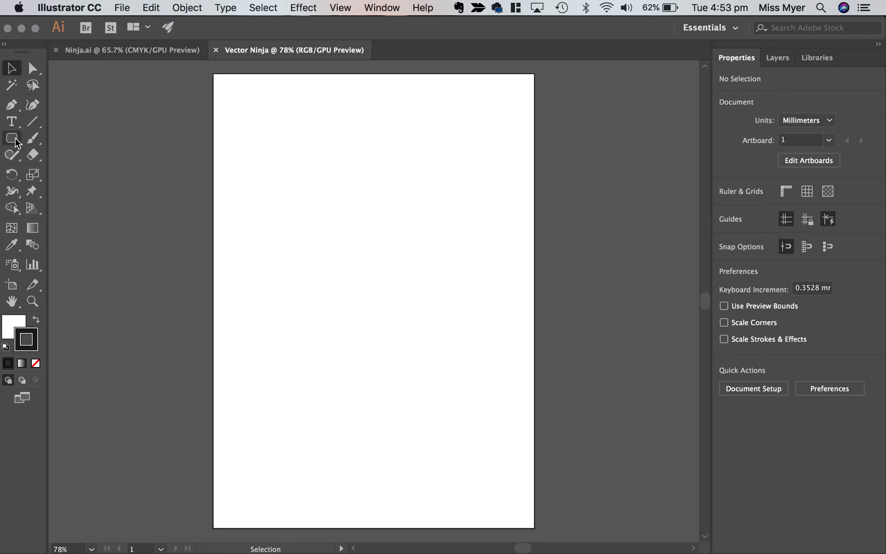
# Draw a circle about 81 mm in diameter in the upper middle of the artboard with the Ellipse tool.
pyautogui.moveTo(16, 139); pyautogui.dragTo(43, 140)
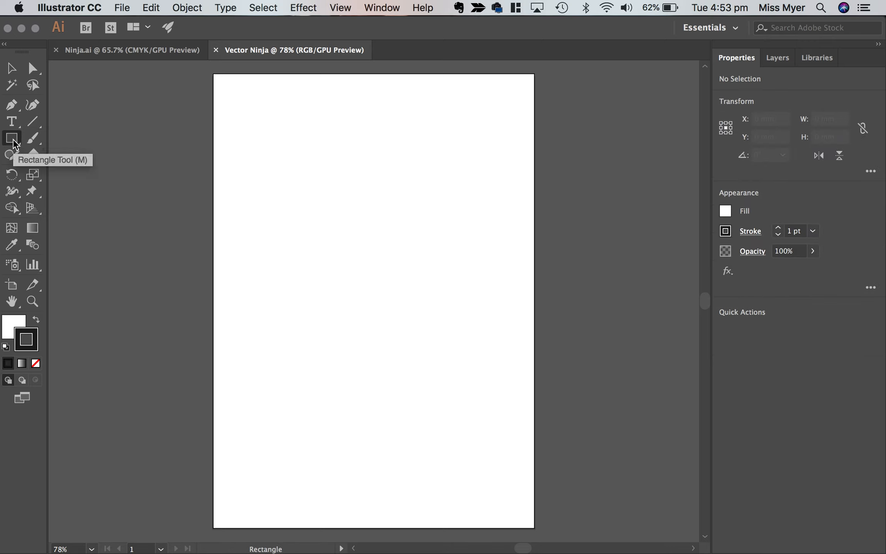
pyautogui.moveTo(13, 137); pyautogui.dragTo(106, 166)
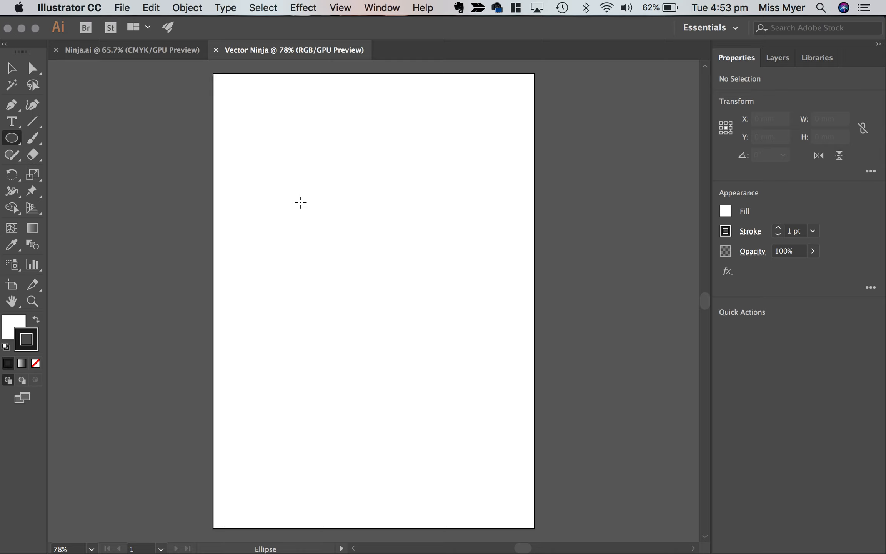
pyautogui.moveTo(311, 178); pyautogui.dragTo(435, 302)
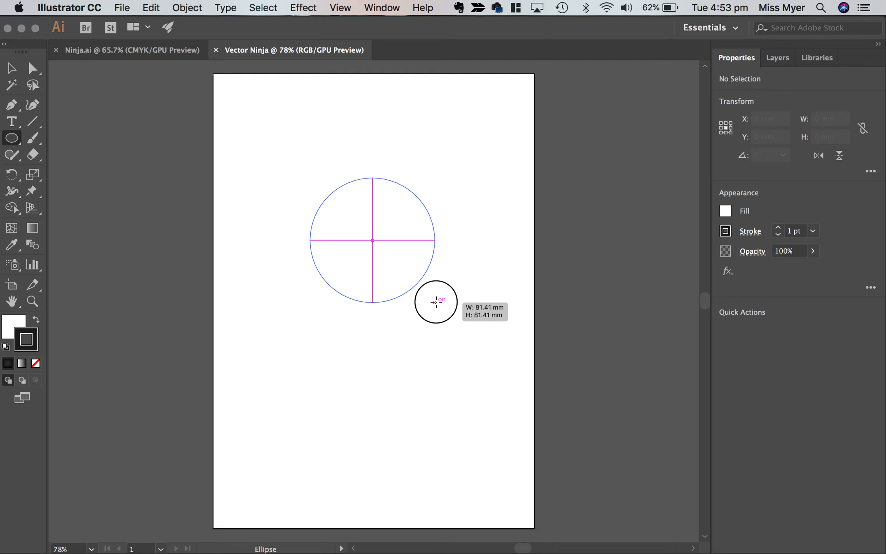
pyautogui.moveTo(436, 302); pyautogui.dragTo(435, 302)
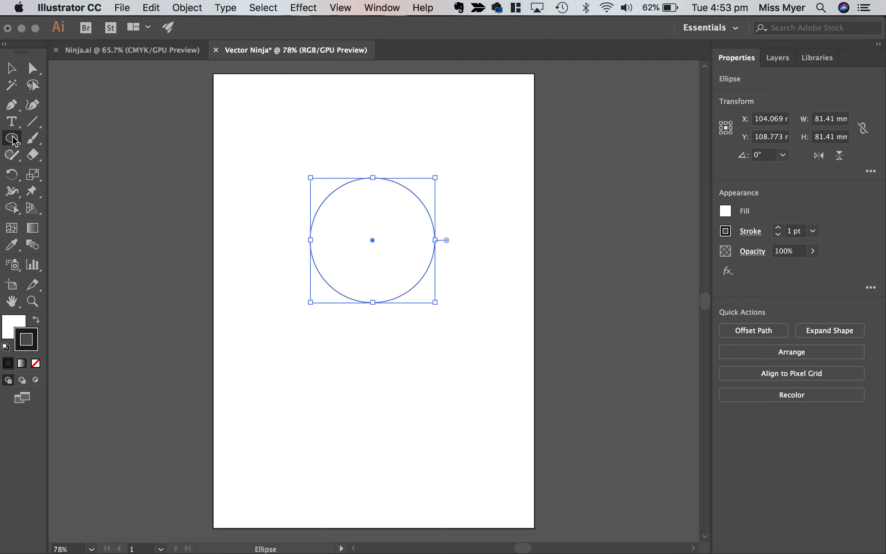
# Draw a square about 51 mm wide over the lower part of the circle and move it to the circle's lower-right edge.
pyautogui.moveTo(13, 141); pyautogui.dragTo(52, 137)
pyautogui.moveTo(342, 268); pyautogui.dragTo(421, 346)
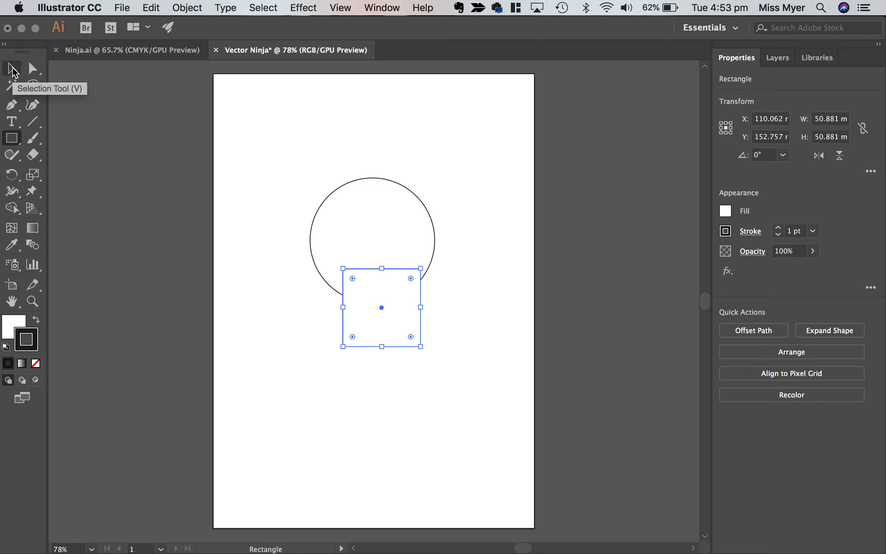
pyautogui.click(13, 69)
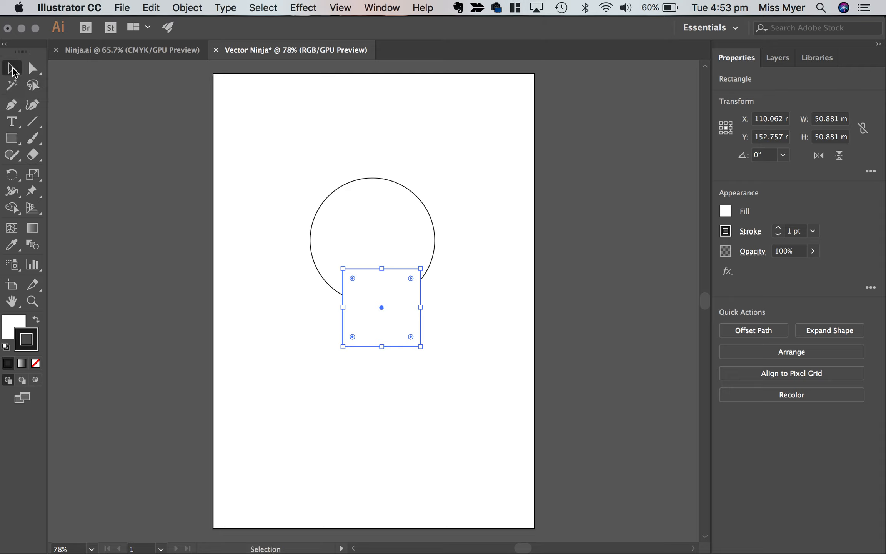
pyautogui.moveTo(362, 297); pyautogui.dragTo(437, 308)
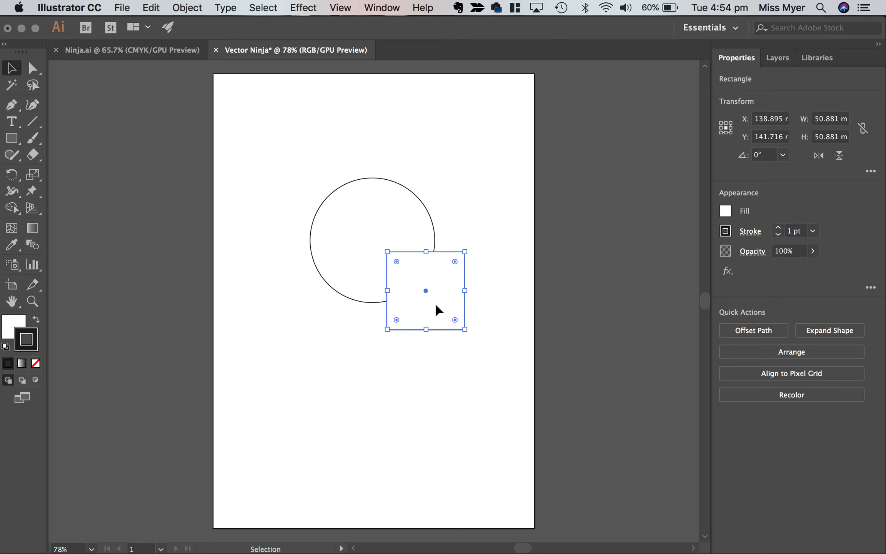
# Bring up the Align options, place them beside the artboard, and look through the grouped Transform and Pathfinder options.
pyautogui.click(392, 5)
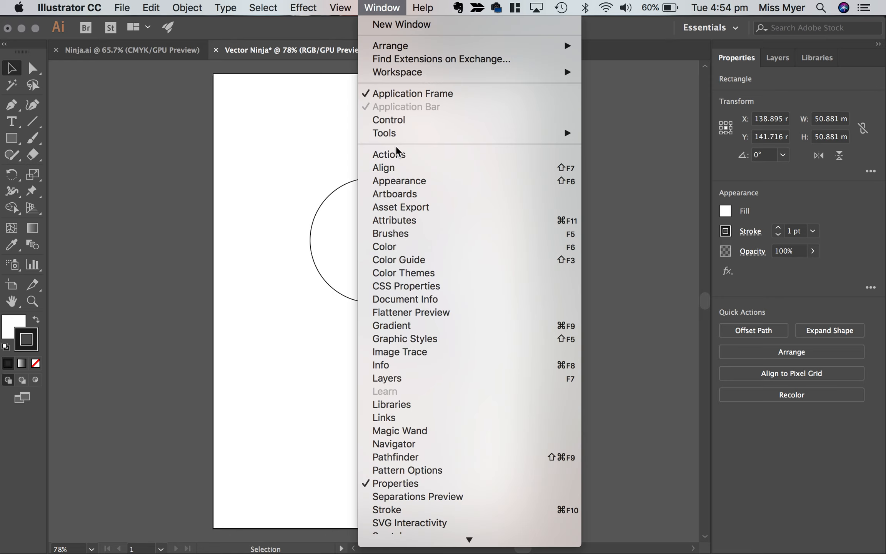
pyautogui.click(395, 170)
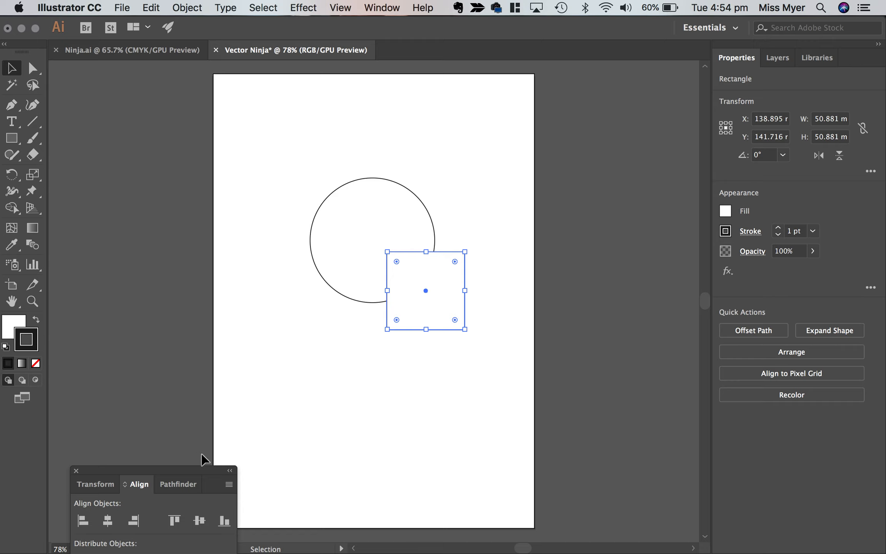
pyautogui.moveTo(186, 466); pyautogui.dragTo(647, 122)
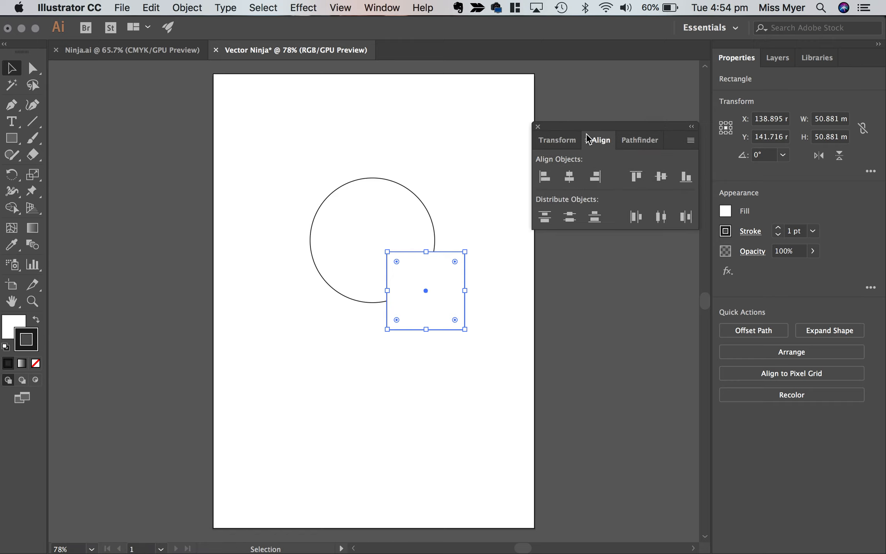
pyautogui.click(558, 140)
pyautogui.click(610, 140)
pyautogui.click(637, 141)
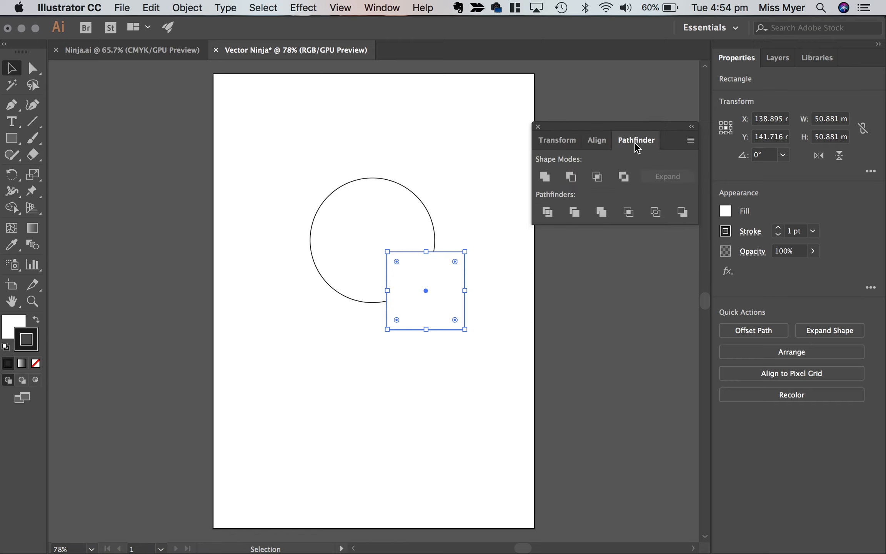
pyautogui.click(604, 142)
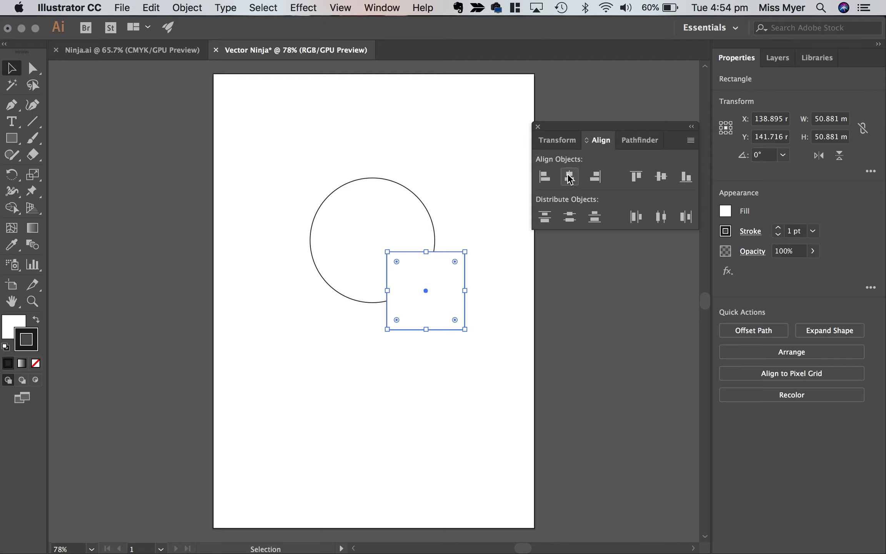
# Align the circle and the square on their horizontal centres, and move them together slightly up and to the left.
pyautogui.click(372, 222)
pyautogui.click(479, 211)
pyautogui.moveTo(481, 204); pyautogui.dragTo(377, 294)
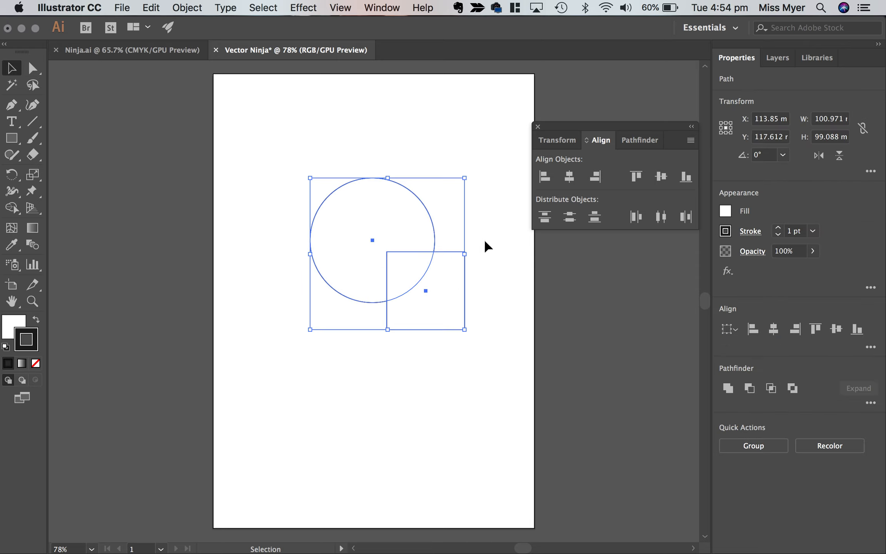
pyautogui.click(474, 165)
pyautogui.moveTo(275, 328); pyautogui.dragTo(235, 415)
pyautogui.click(430, 164)
pyautogui.moveTo(442, 226); pyautogui.dragTo(415, 263)
pyautogui.click(570, 181)
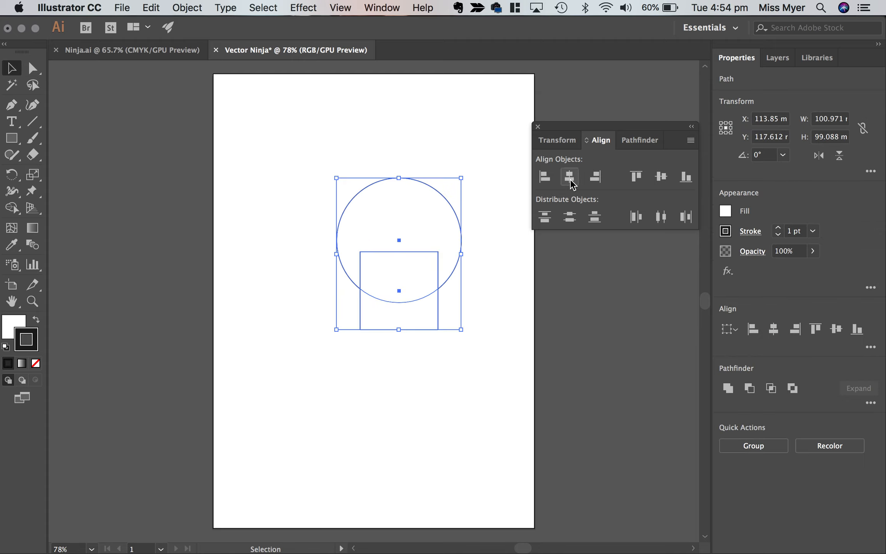
pyautogui.moveTo(440, 219); pyautogui.dragTo(421, 216)
pyautogui.click(483, 282)
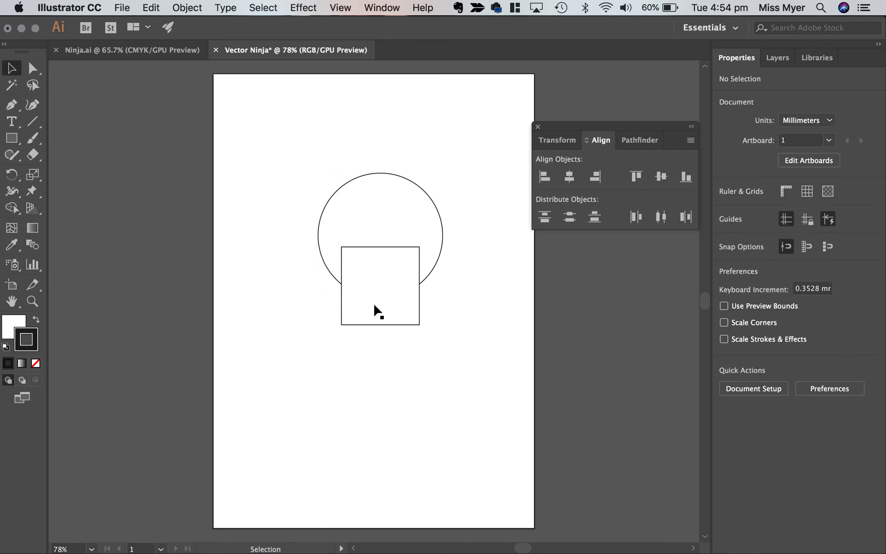
# Draw an upright rounded rectangle left of the square, with fully rounded ends and a size of about 17 by 37 mm.
pyautogui.moveTo(11, 138); pyautogui.dragTo(69, 154)
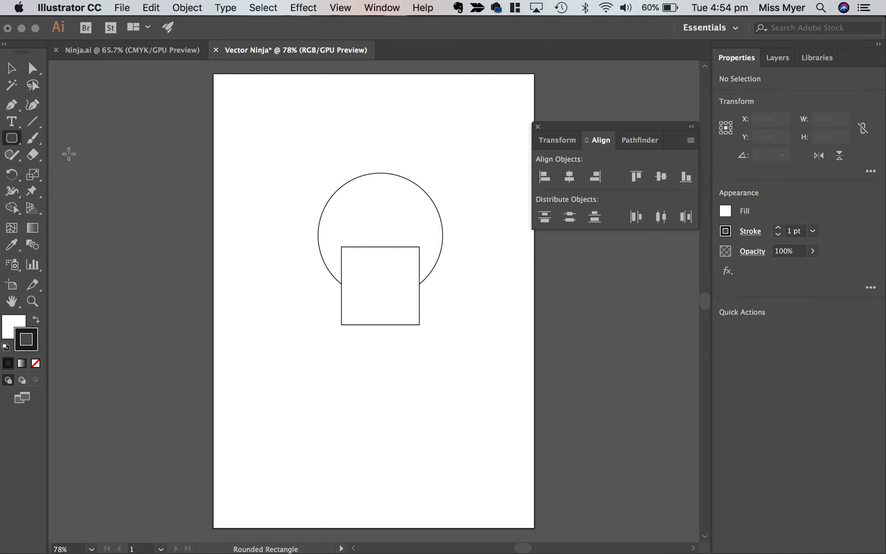
pyautogui.moveTo(256, 267)
pyautogui.mouseDown()
pyautogui.moveTo(284, 360)
pyautogui.moveTo(290, 336)
pyautogui.mouseUp()
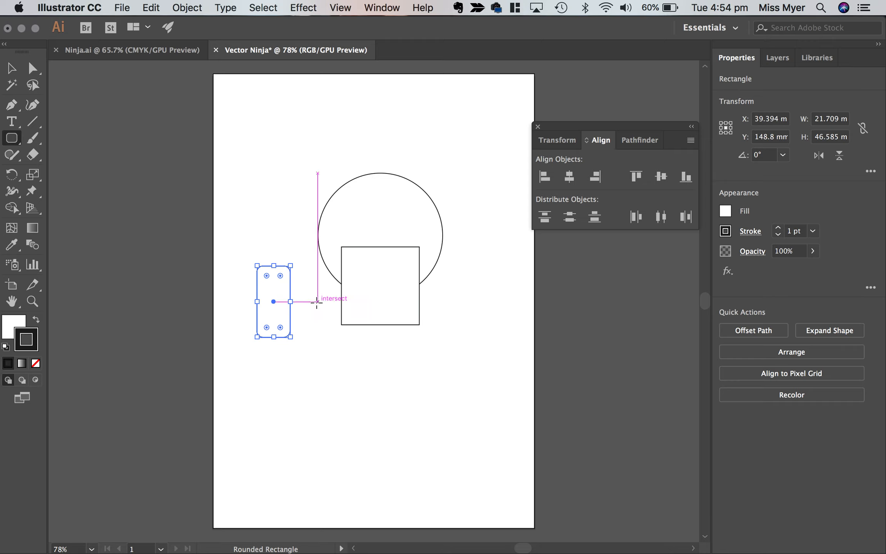
pyautogui.scroll(3, 267, 276)
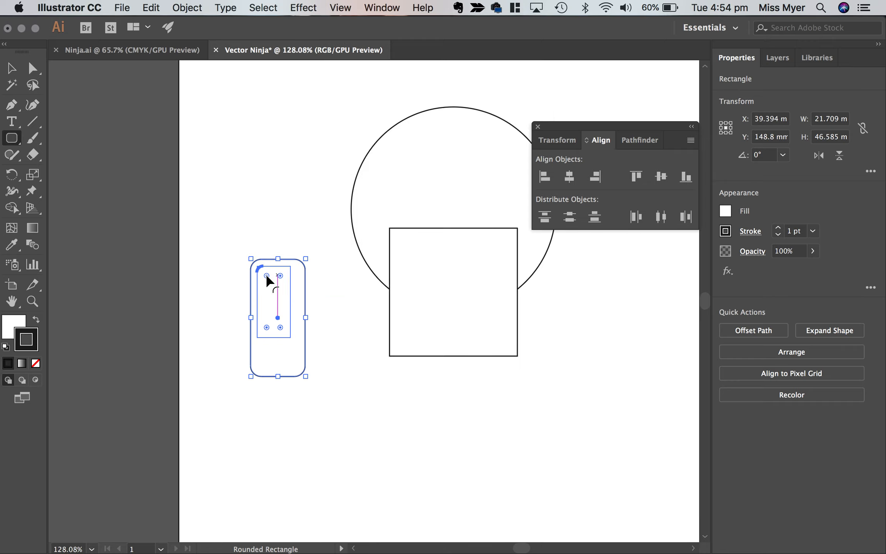
pyautogui.moveTo(261, 270); pyautogui.dragTo(294, 282)
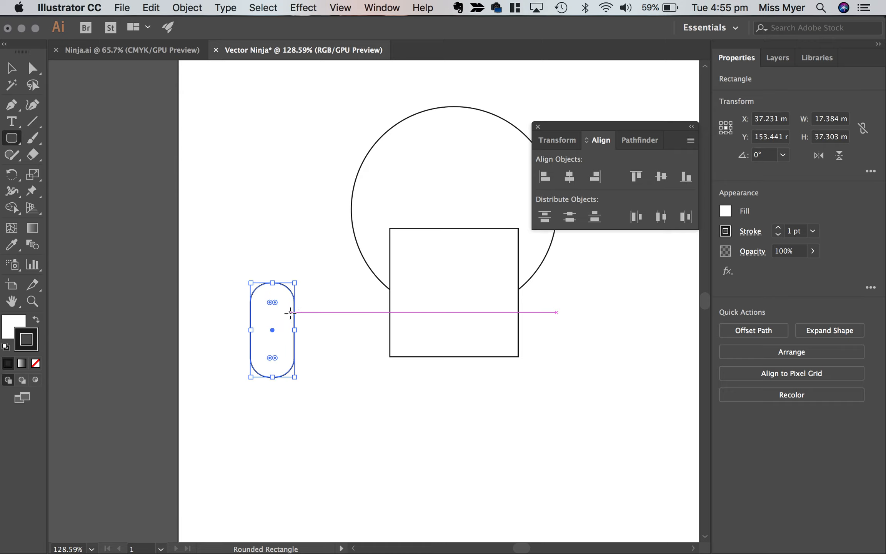
# Place the rounded rectangle as a leg at one lower corner of the square and a copy at the other.
pyautogui.hscroll(4, 431, 385)
pyautogui.scroll(-2, 430, 386)
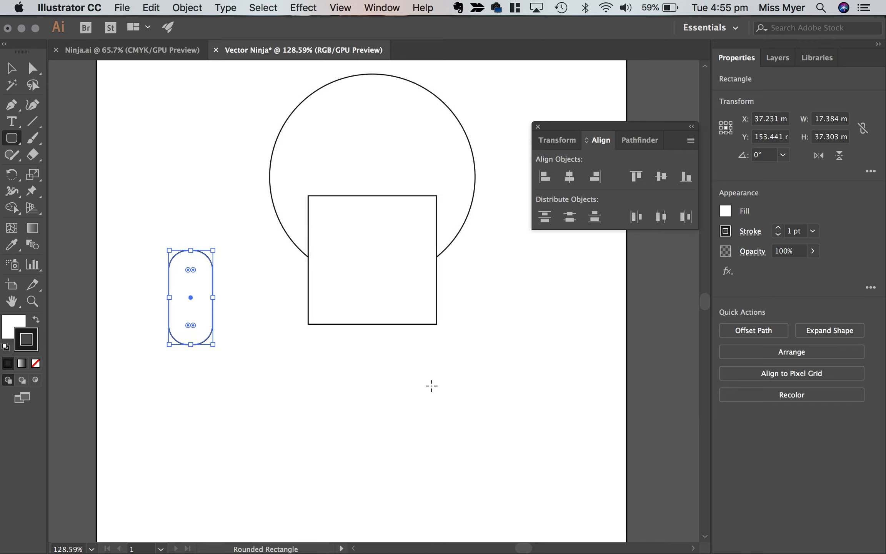
pyautogui.scroll(-3, 431, 385)
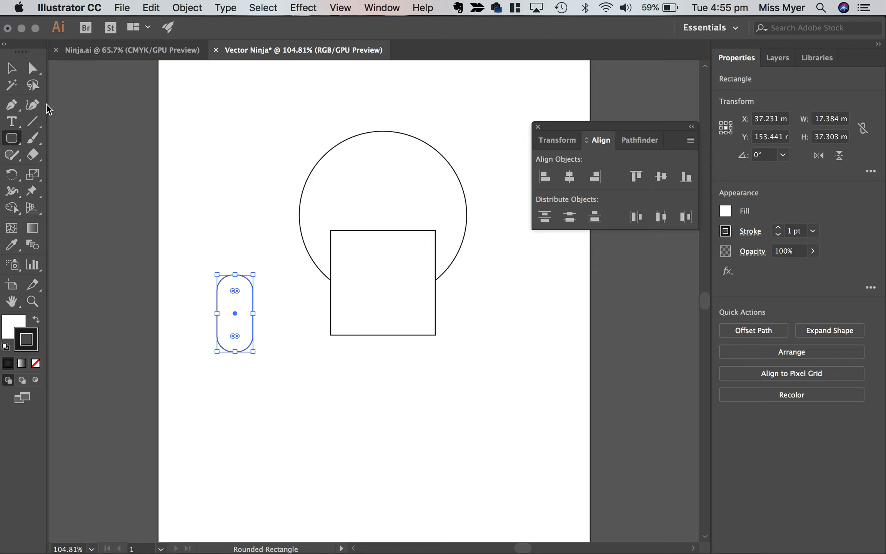
pyautogui.click(15, 76)
pyautogui.moveTo(242, 306); pyautogui.dragTo(423, 351)
pyautogui.click(427, 380)
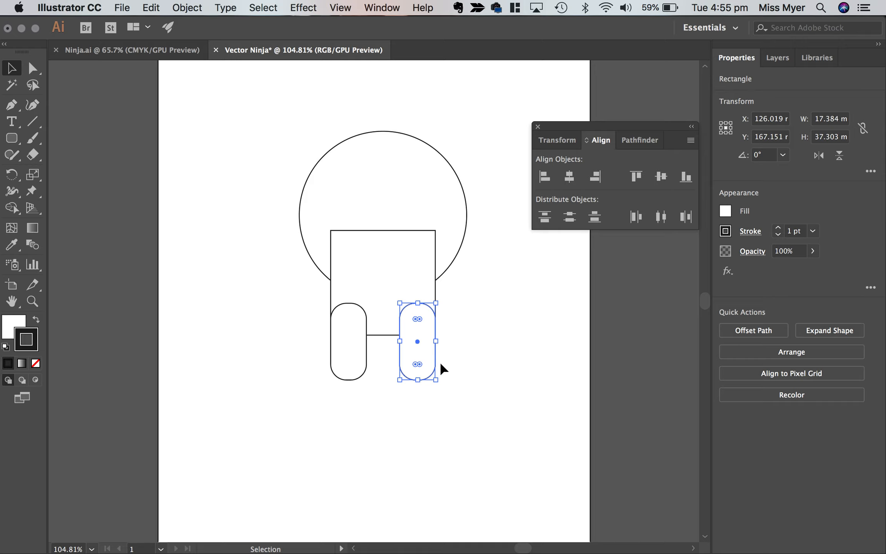
# Paste a copy of the leg as an arm at the square's right side and rotate it 45°.
pyautogui.press('super+c')
pyautogui.press('super+v')
pyautogui.moveTo(371, 296); pyautogui.dragTo(458, 282)
pyautogui.moveTo(480, 239); pyautogui.dragTo(445, 244)
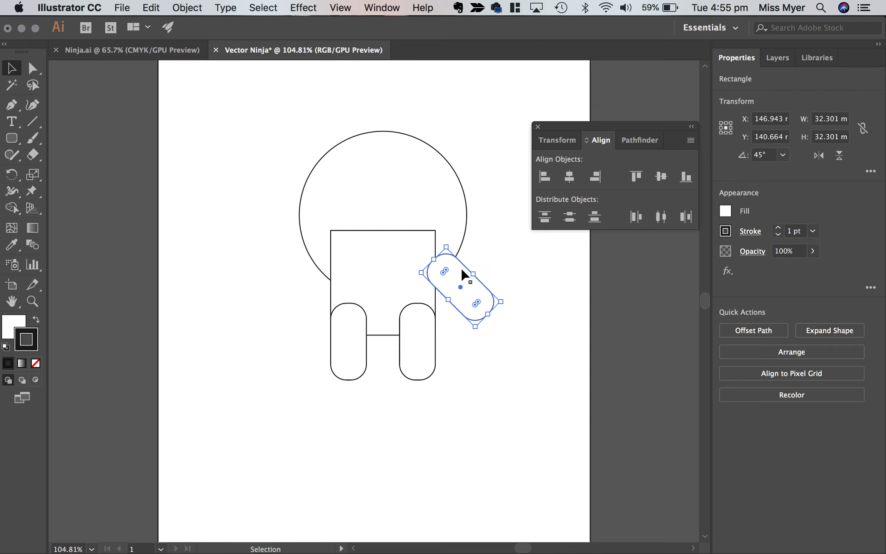
# Move the rotated arm slightly inward so that it overlaps the square's side edge.
pyautogui.moveTo(473, 285); pyautogui.dragTo(463, 283)
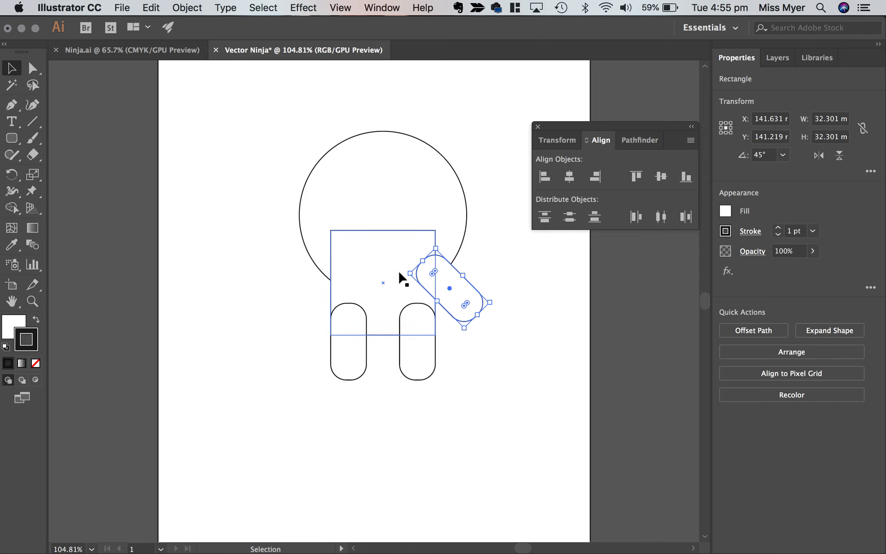
pyautogui.rightClick(452, 277)
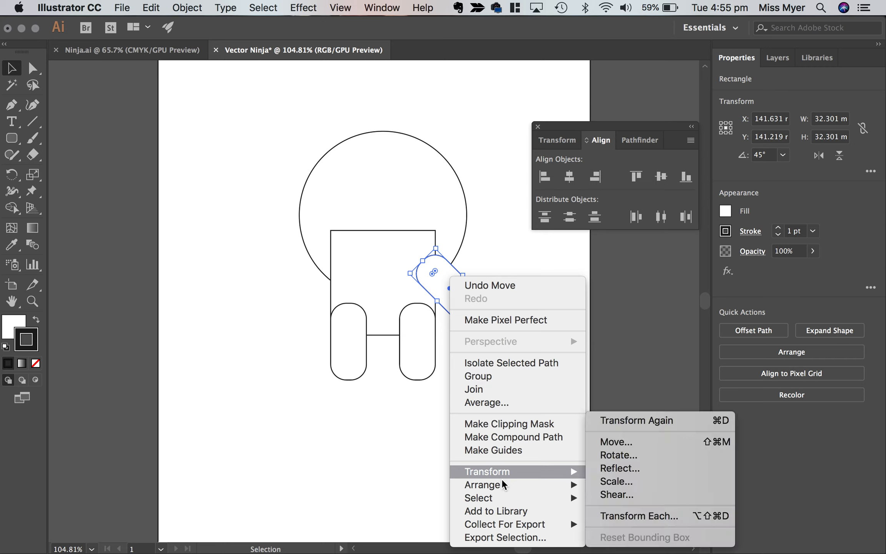
pyautogui.moveTo(502, 485)
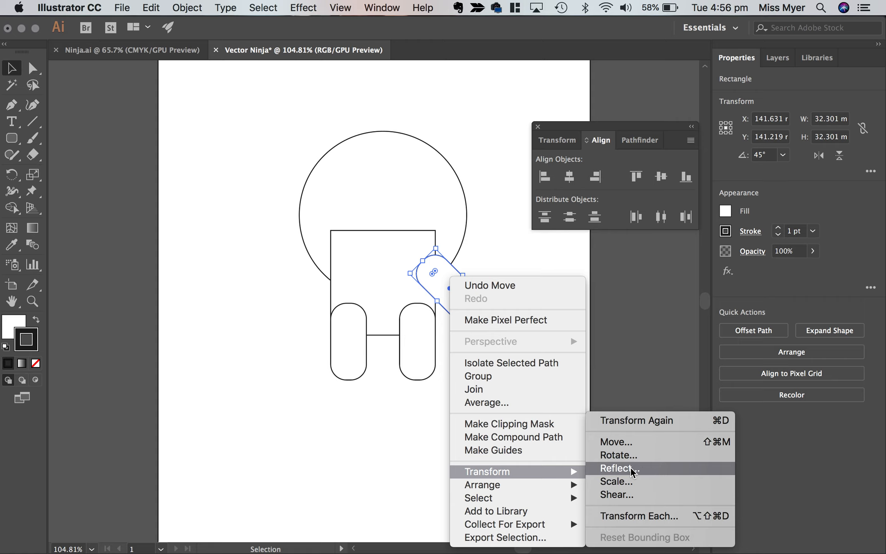
pyautogui.click(376, 361)
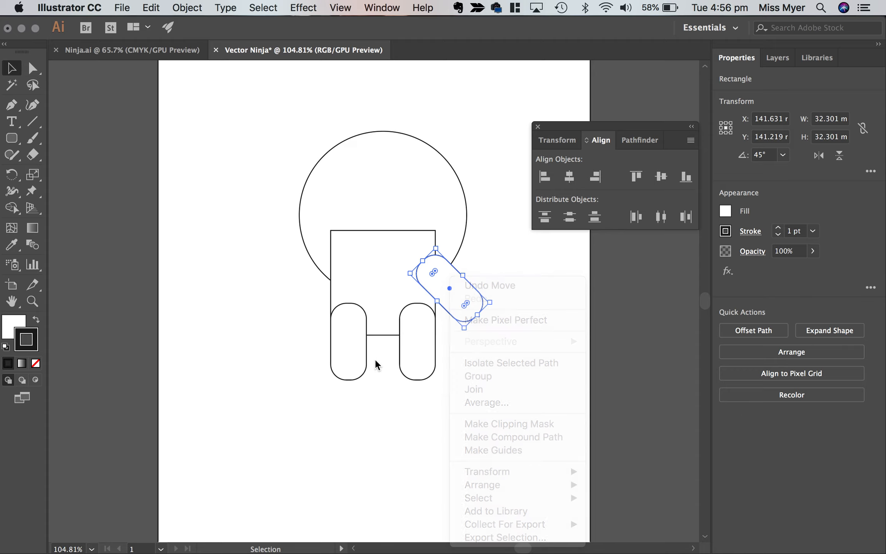
pyautogui.click(529, 271)
# Place a copy of the arm at the square's opposite side and reflect it across the vertical axis.
pyautogui.click(461, 297)
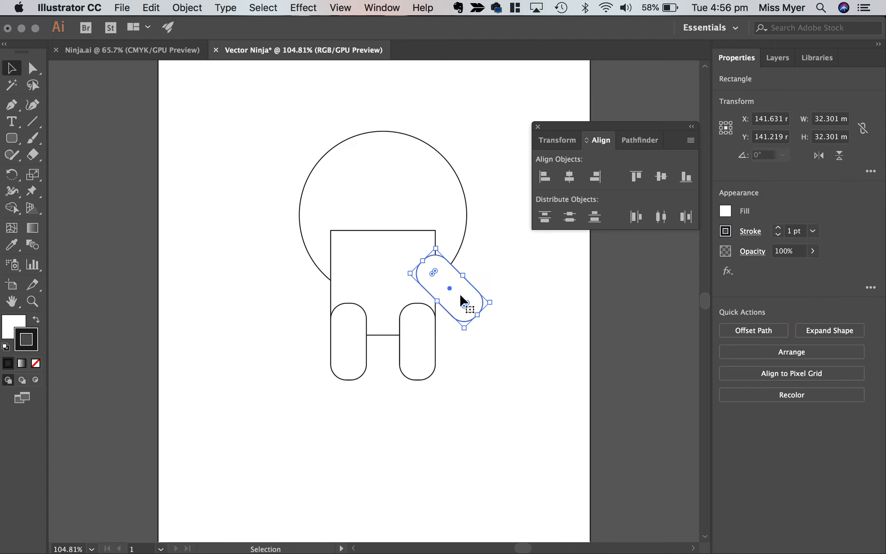
pyautogui.moveTo(461, 300); pyautogui.dragTo(342, 283)
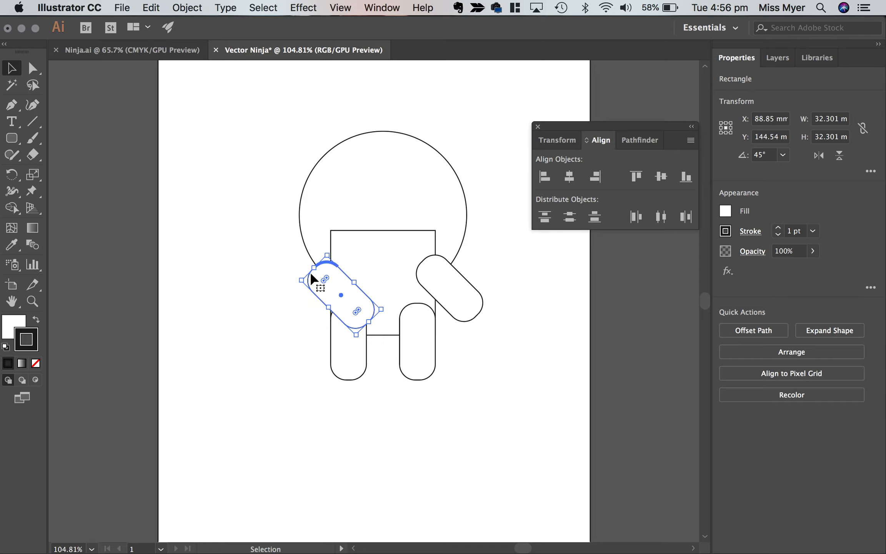
pyautogui.rightClick(336, 281)
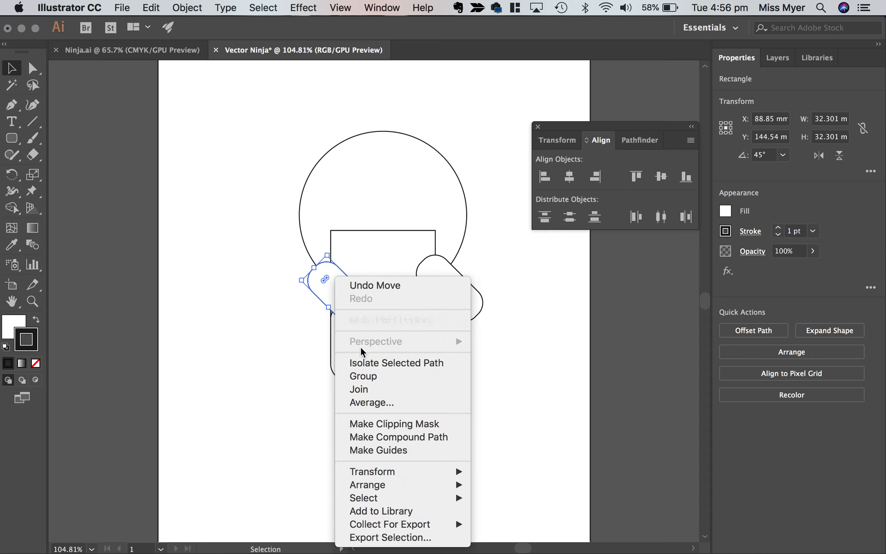
pyautogui.moveTo(423, 472)
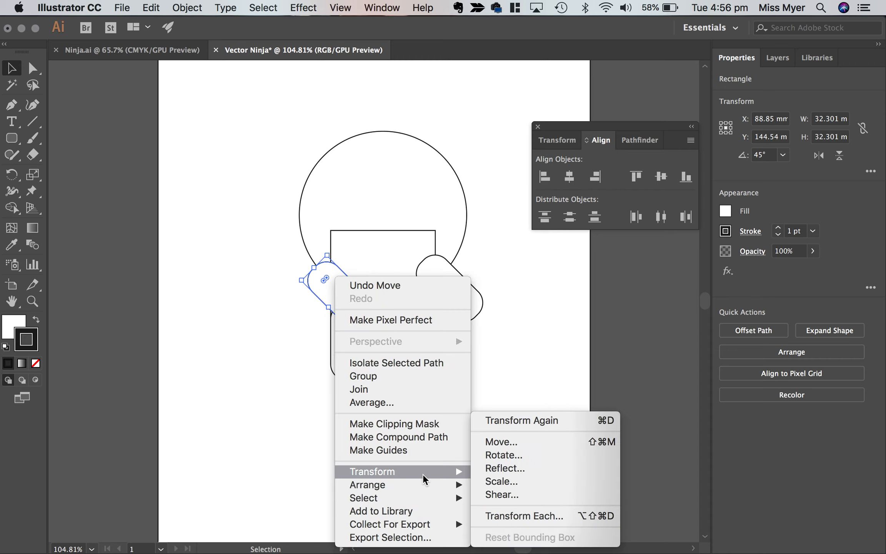
pyautogui.click(509, 475)
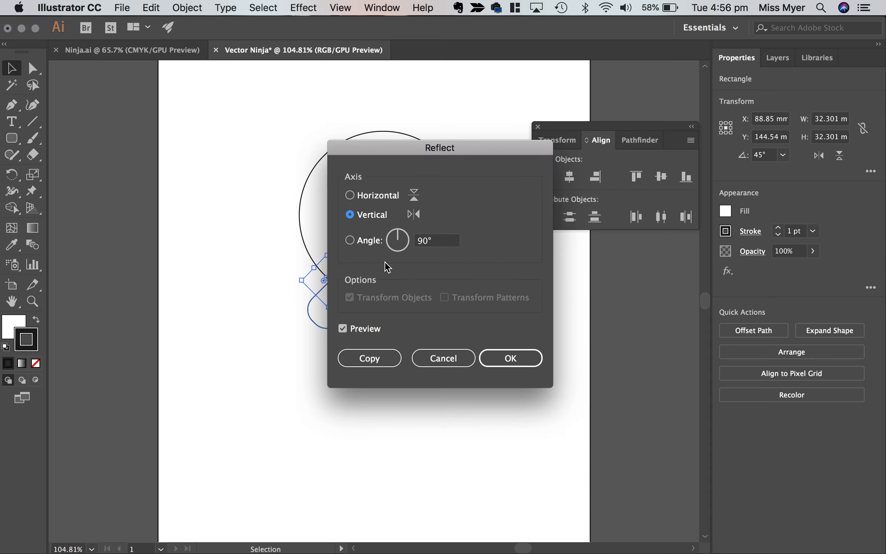
pyautogui.moveTo(378, 151); pyautogui.dragTo(506, 193)
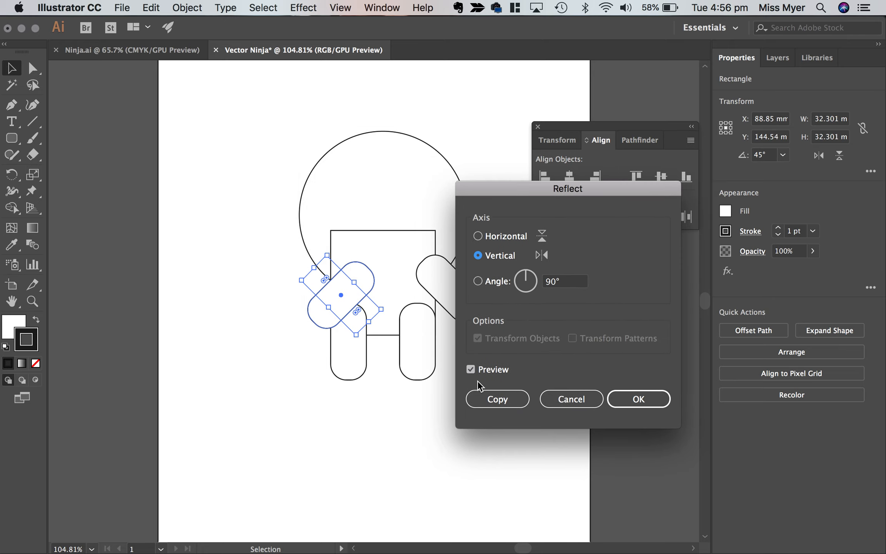
pyautogui.click(471, 369)
pyautogui.click(470, 369)
pyautogui.click(492, 238)
pyautogui.click(479, 256)
pyautogui.click(632, 401)
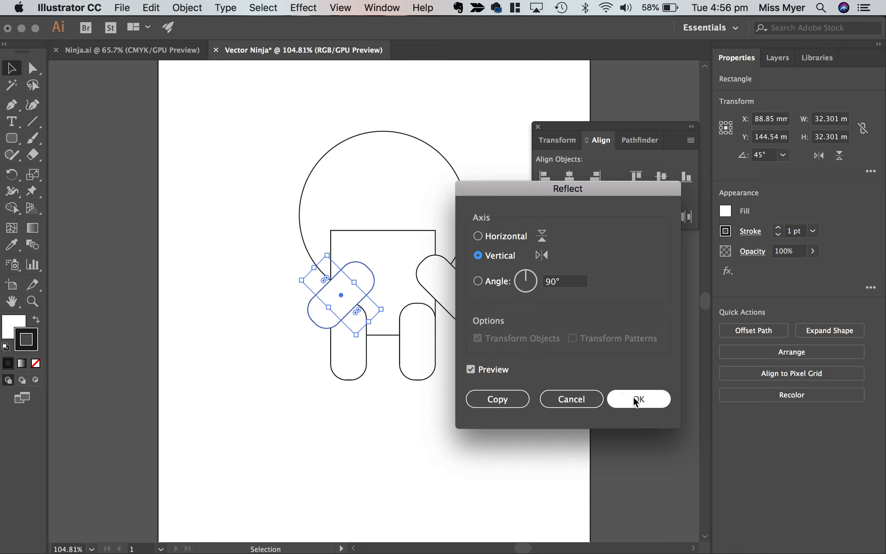
# Move the reflected arm level with the other arm and outward so that it overlaps the square's edge equally.
pyautogui.moveTo(354, 294); pyautogui.dragTo(341, 289)
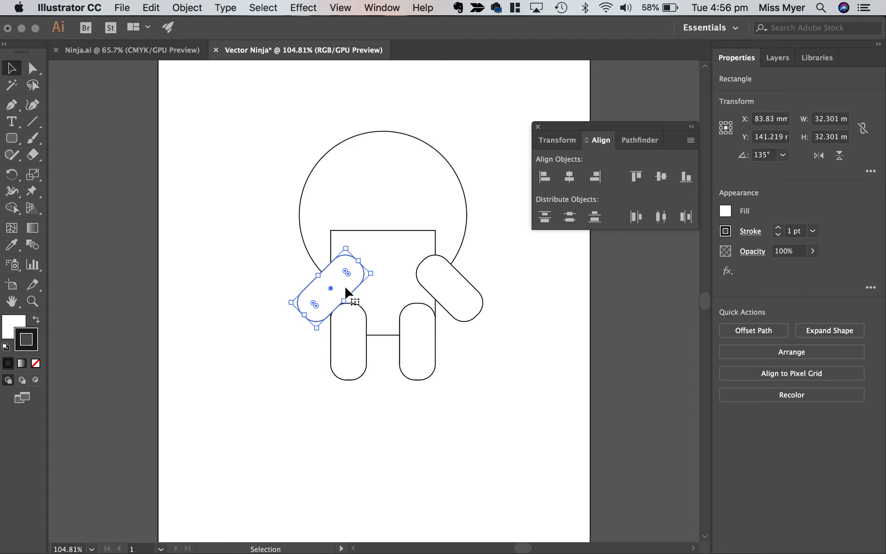
pyautogui.click(475, 377)
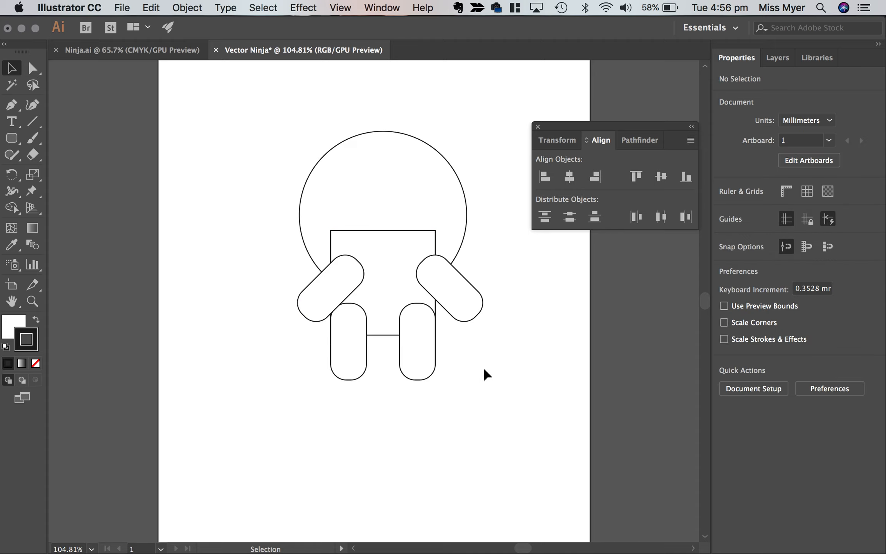
pyautogui.moveTo(348, 300); pyautogui.dragTo(335, 300)
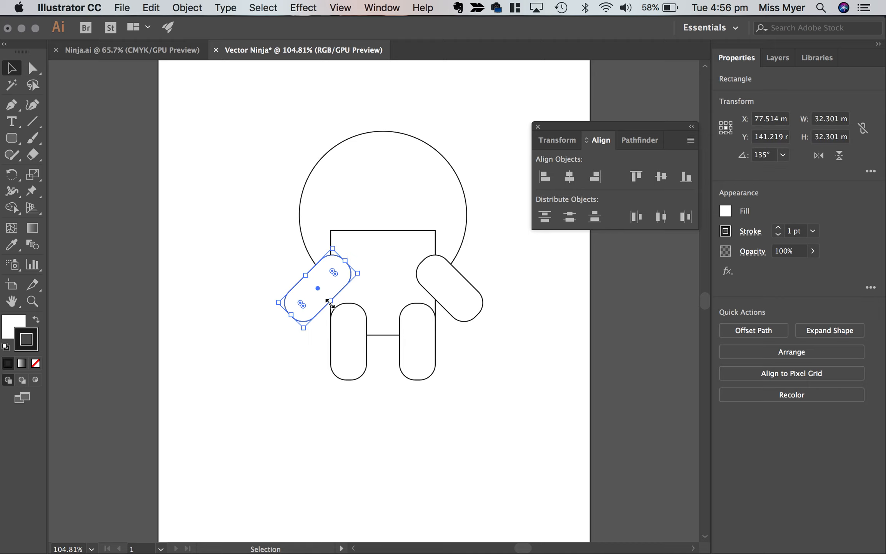
pyautogui.click(480, 365)
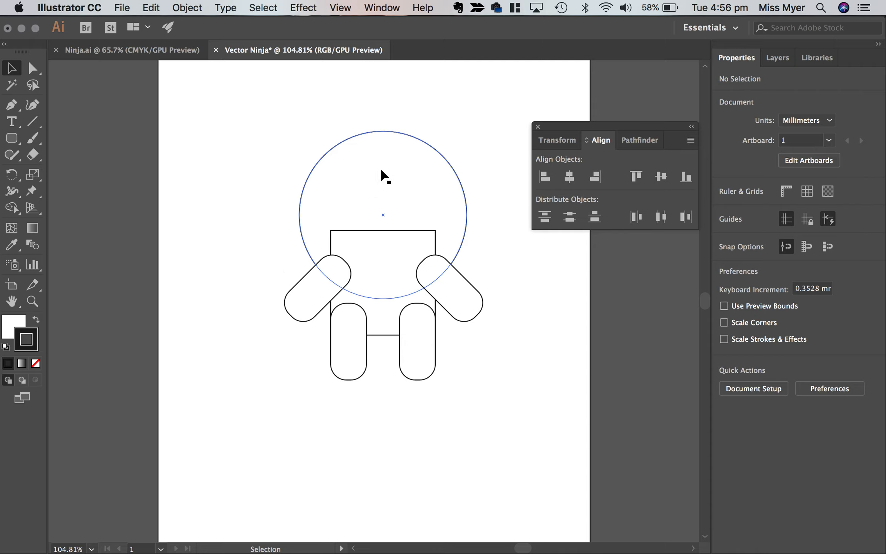
# Bring the head circle to the front of all the other shapes.
pyautogui.click(385, 177)
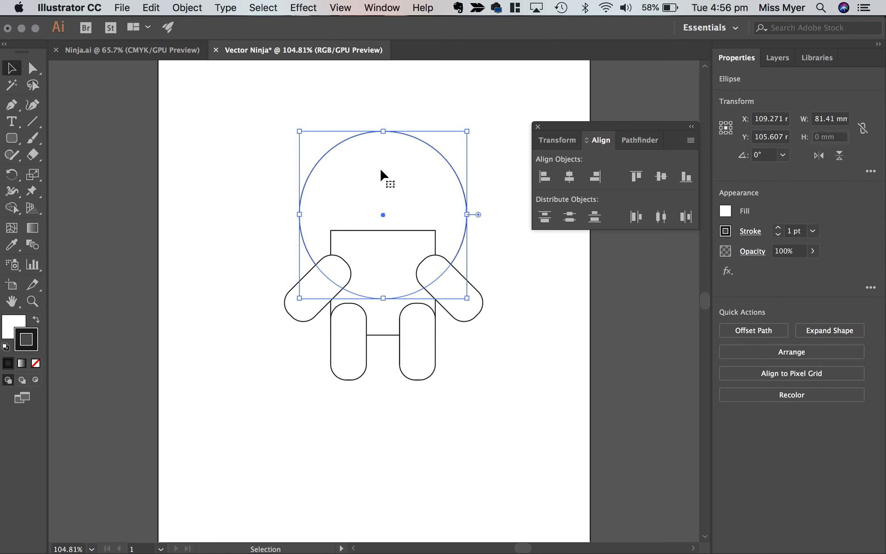
pyautogui.rightClick(380, 172)
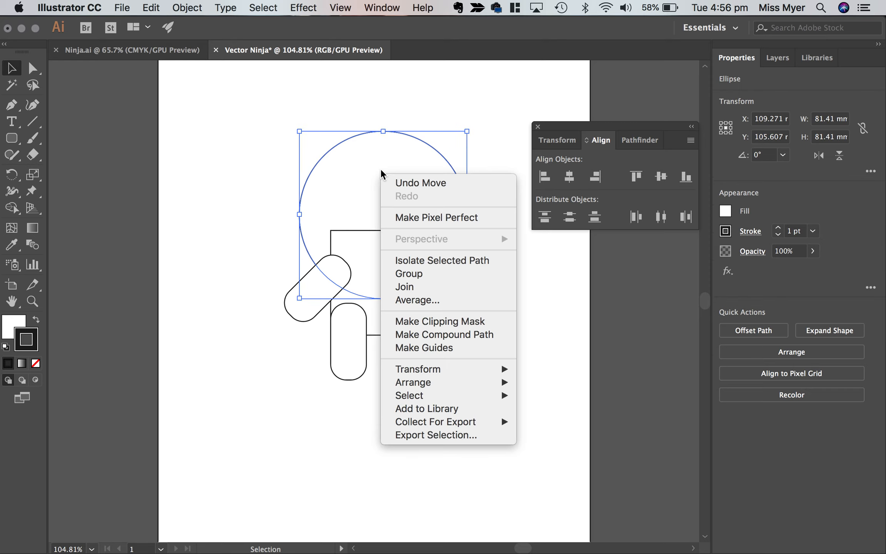
pyautogui.moveTo(507, 389)
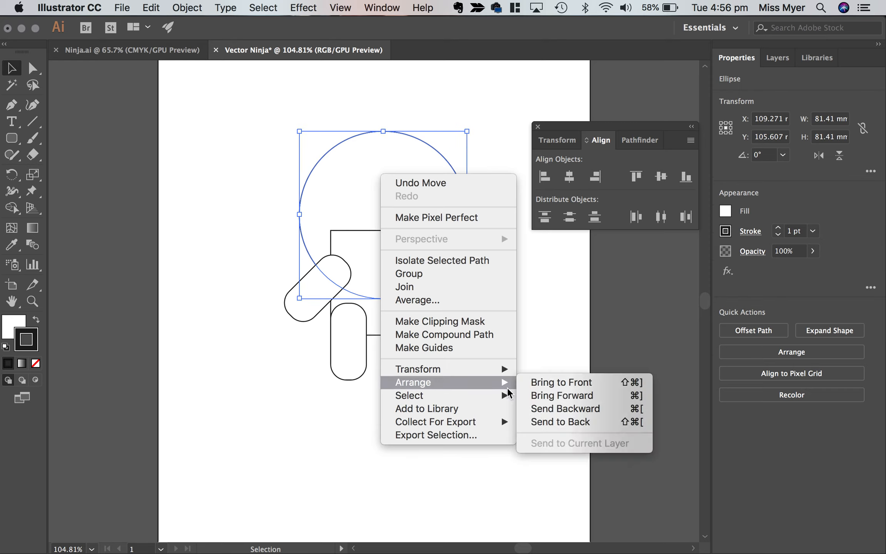
pyautogui.click(548, 383)
pyautogui.click(546, 380)
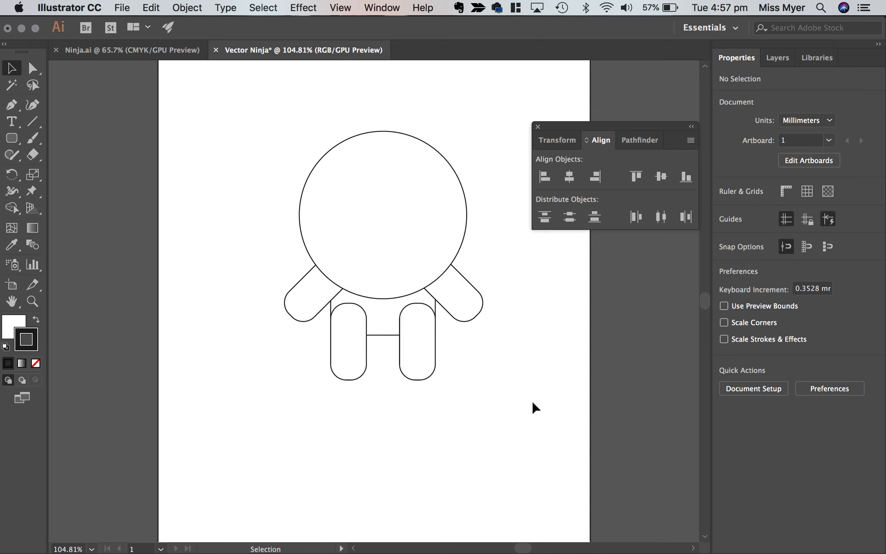
# Unite the square, both arms and both legs into one body shape with Pathfinder, leaving the head circle separate.
pyautogui.click(639, 145)
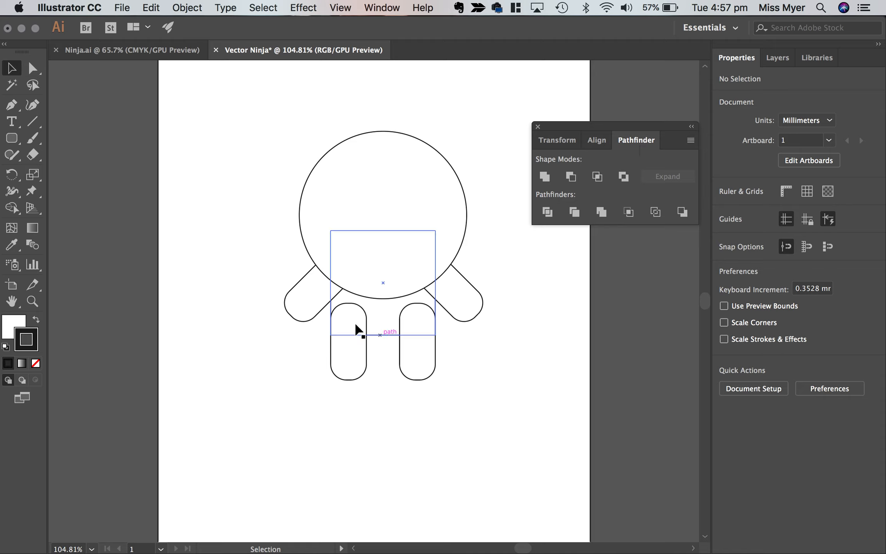
pyautogui.click(309, 300)
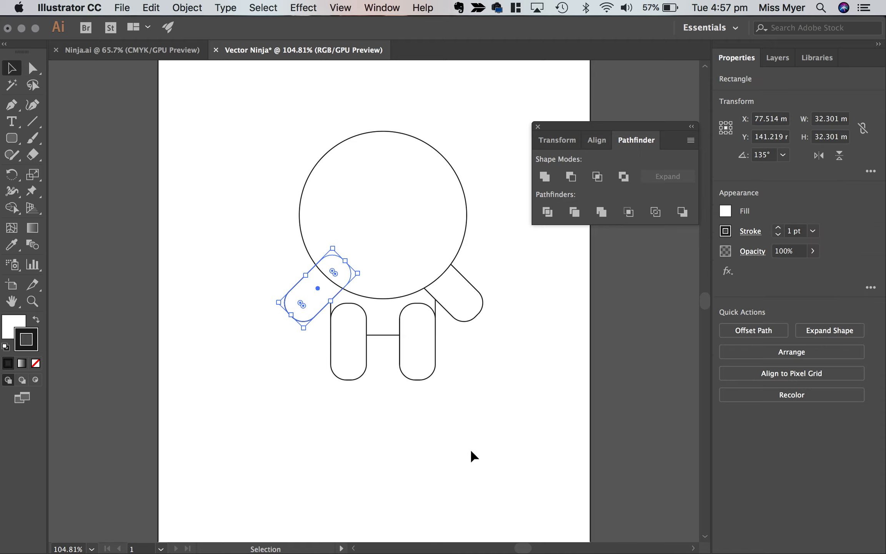
pyautogui.moveTo(492, 407); pyautogui.dragTo(302, 306)
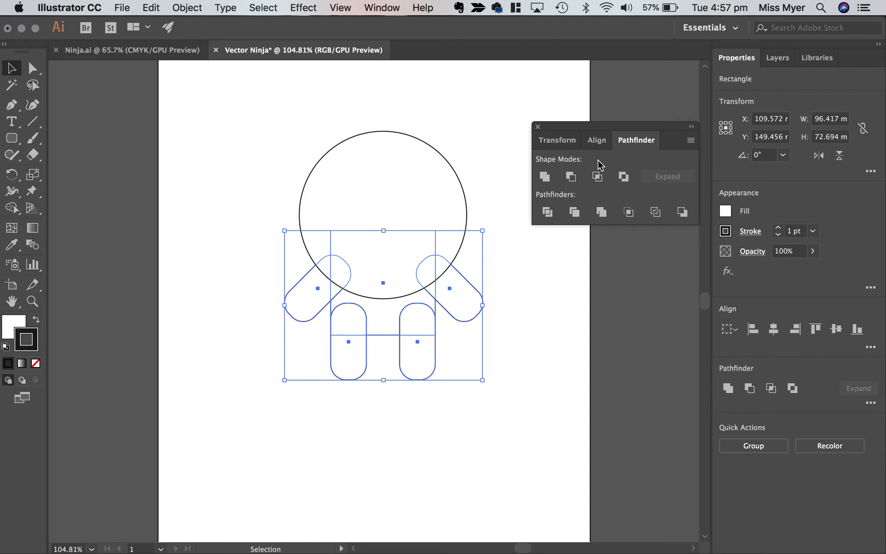
pyautogui.click(596, 141)
pyautogui.click(558, 140)
pyautogui.click(596, 140)
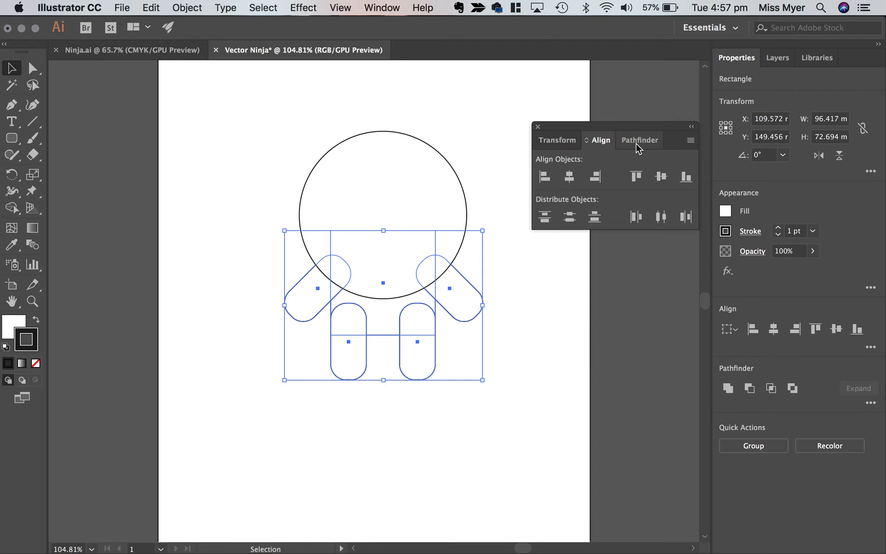
pyautogui.click(635, 146)
pyautogui.click(598, 142)
pyautogui.click(395, 5)
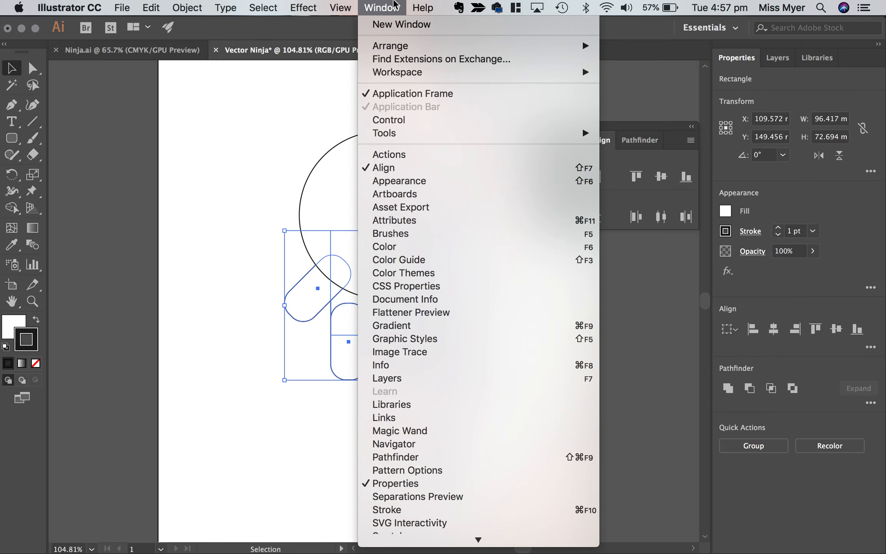
pyautogui.click(410, 169)
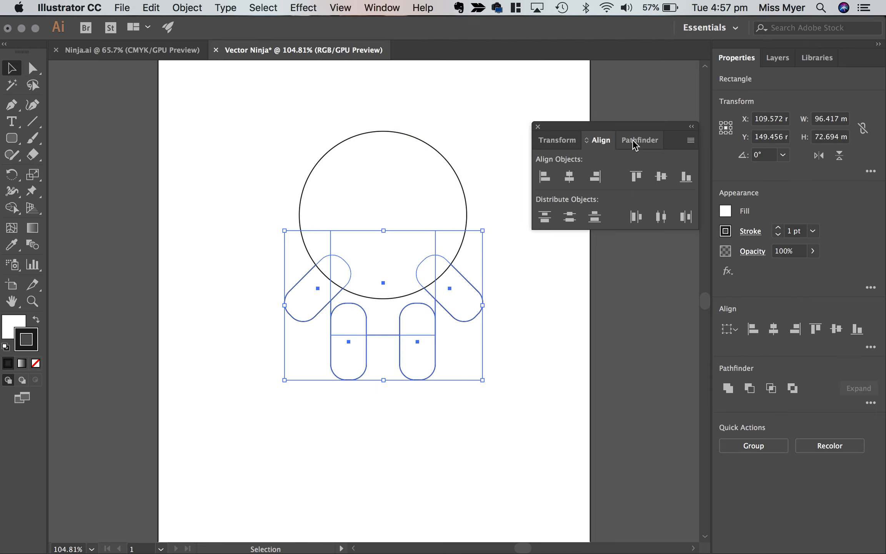
pyautogui.click(634, 142)
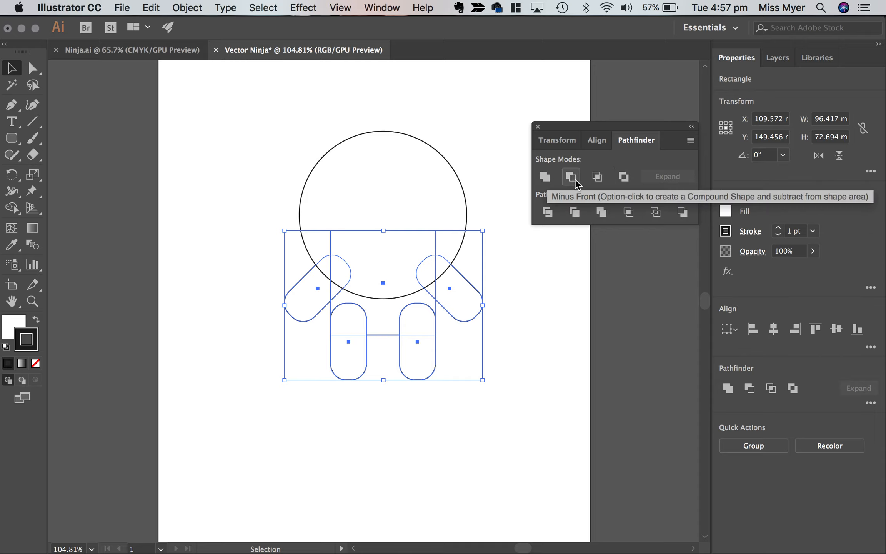
pyautogui.click(544, 176)
pyautogui.click(509, 329)
# Look at the face opening of the finished ninjas in Ninja.ai and return to the Vector Ninja document.
pyautogui.hscroll(3, 514, 407)
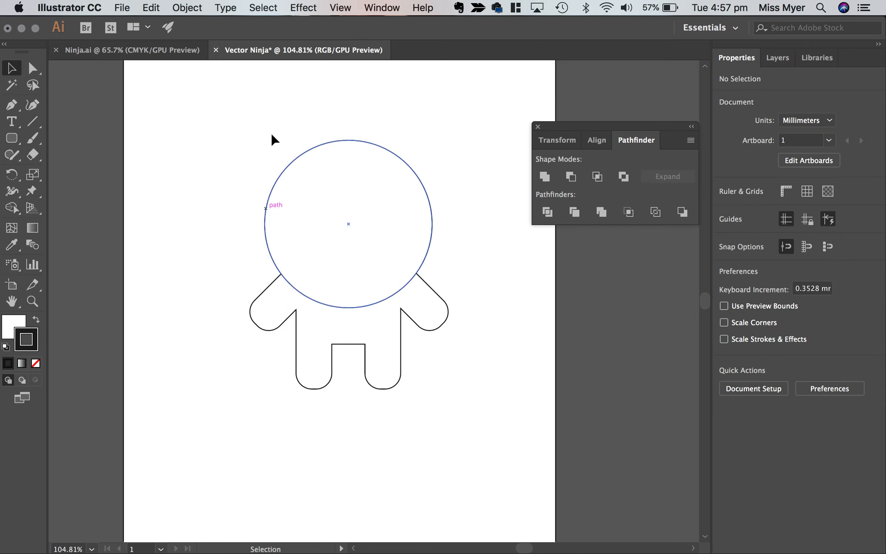
pyautogui.click(140, 47)
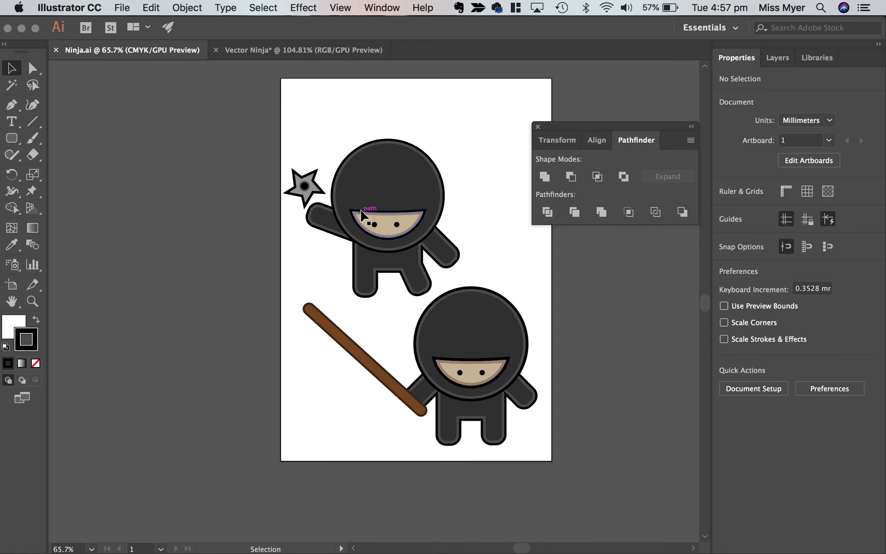
pyautogui.click(293, 45)
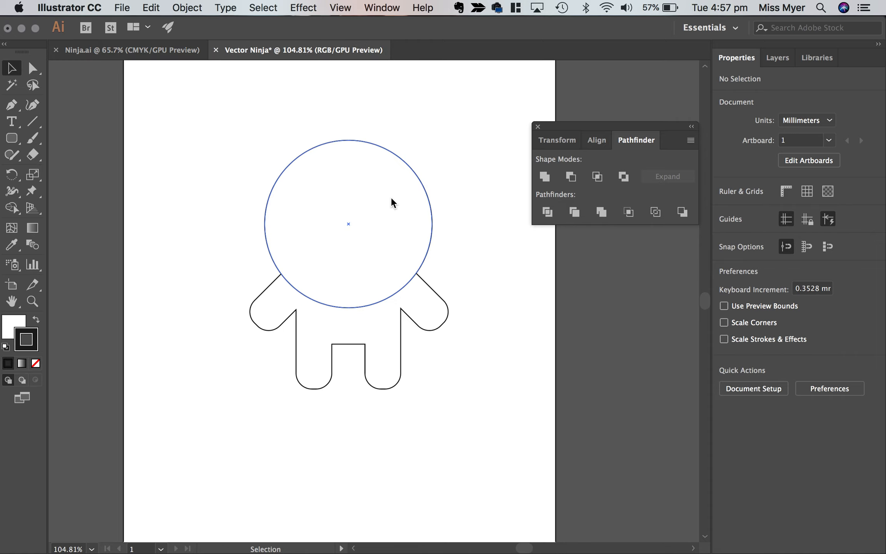
# Move the head and body together off the artboard, onto the empty area to its left.
pyautogui.scroll(-3, 390, 281)
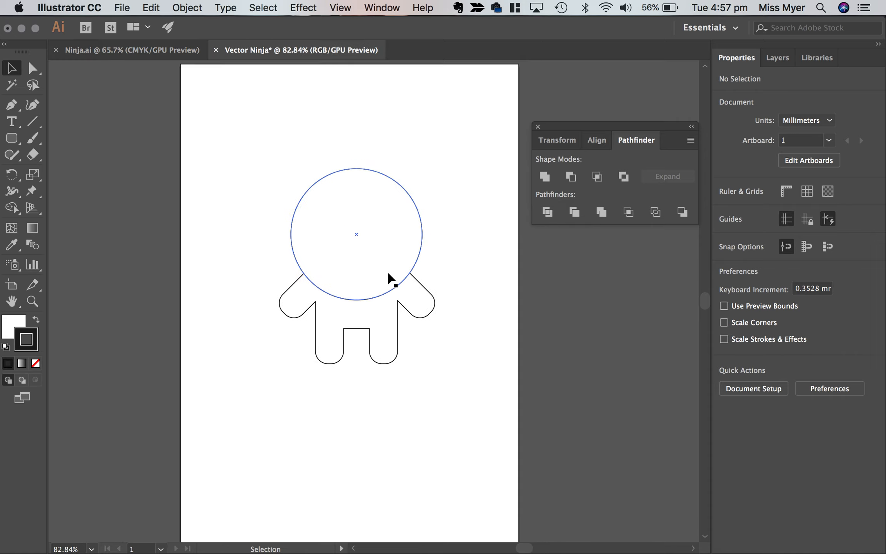
pyautogui.moveTo(429, 381); pyautogui.dragTo(350, 263)
pyautogui.moveTo(392, 228); pyautogui.dragTo(140, 225)
pyautogui.click(76, 129)
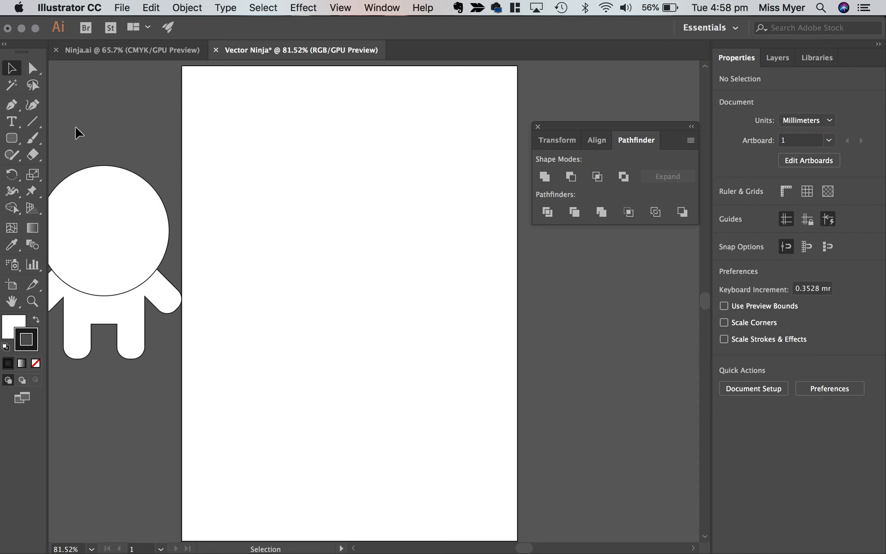
# Draw a circle about 52 mm across mid-artboard and an ellipse of about 124 by 75 mm overlapping its upper left.
pyautogui.moveTo(12, 138); pyautogui.dragTo(62, 171)
pyautogui.moveTo(299, 224); pyautogui.dragTo(382, 279)
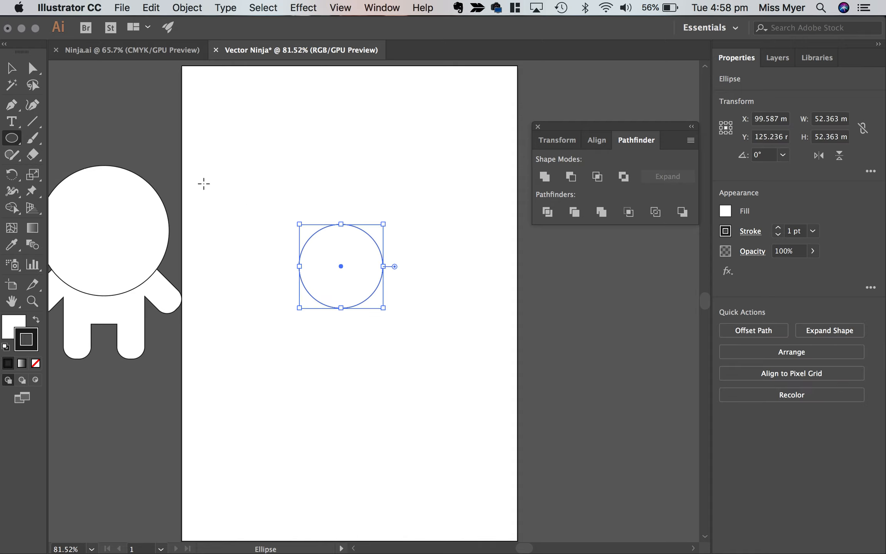
pyautogui.moveTo(192, 165); pyautogui.dragTo(332, 286)
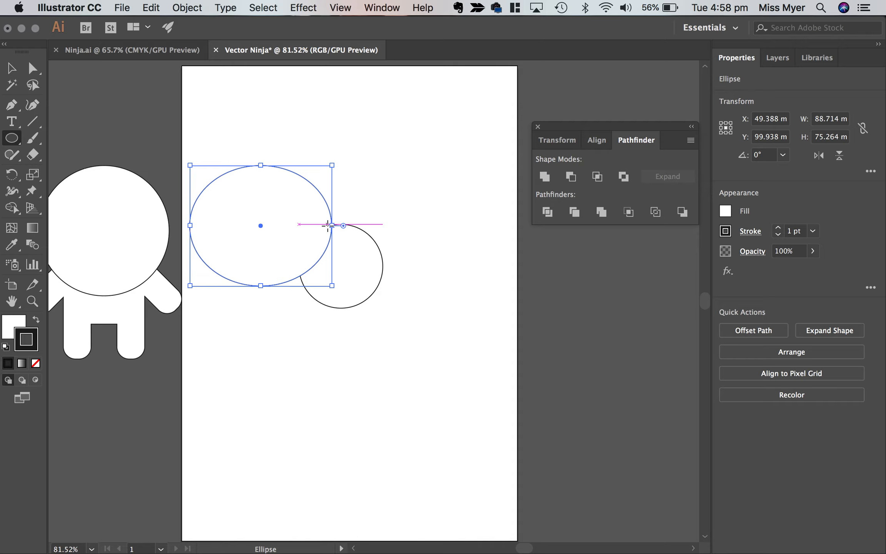
pyautogui.moveTo(333, 226); pyautogui.dragTo(506, 230)
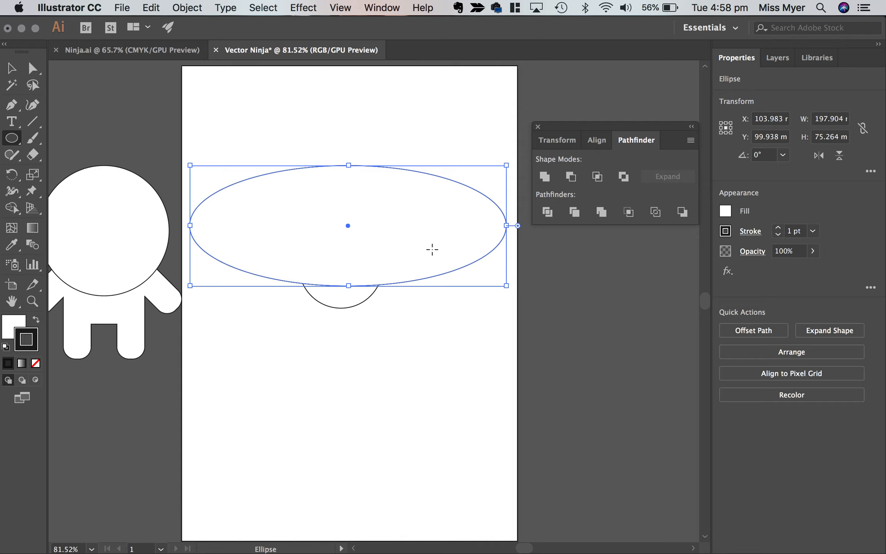
pyautogui.moveTo(506, 225); pyautogui.dragTo(387, 224)
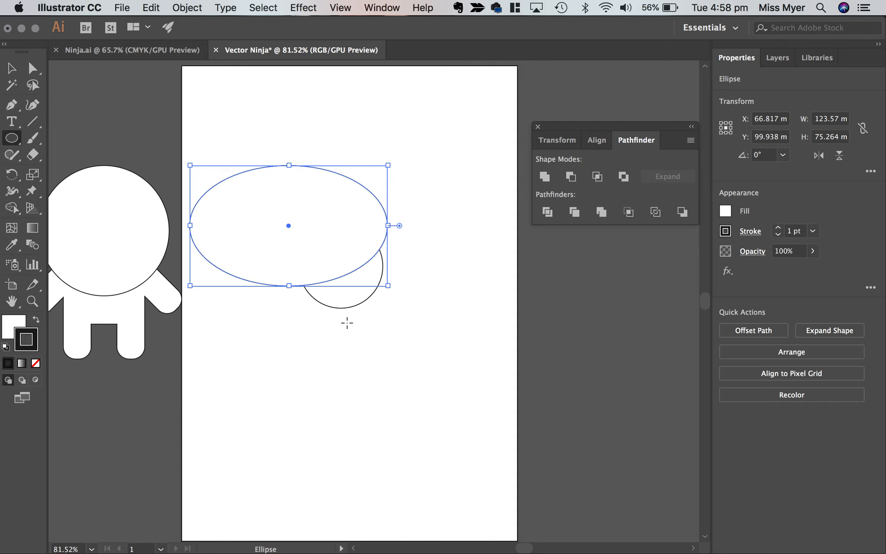
# Centre the ellipse and circle horizontally on each other and move the pair to the right on the artboard.
pyautogui.click(12, 69)
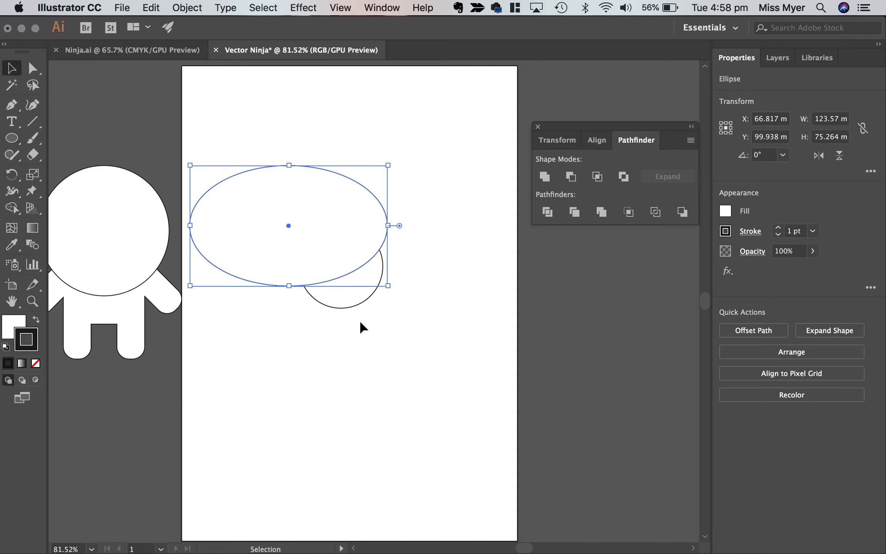
pyautogui.moveTo(307, 263); pyautogui.dragTo(303, 259)
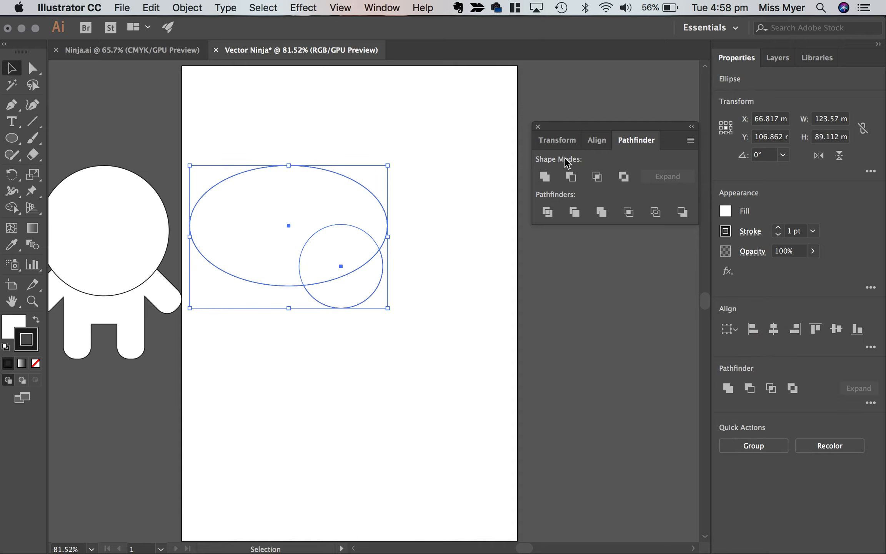
pyautogui.click(602, 143)
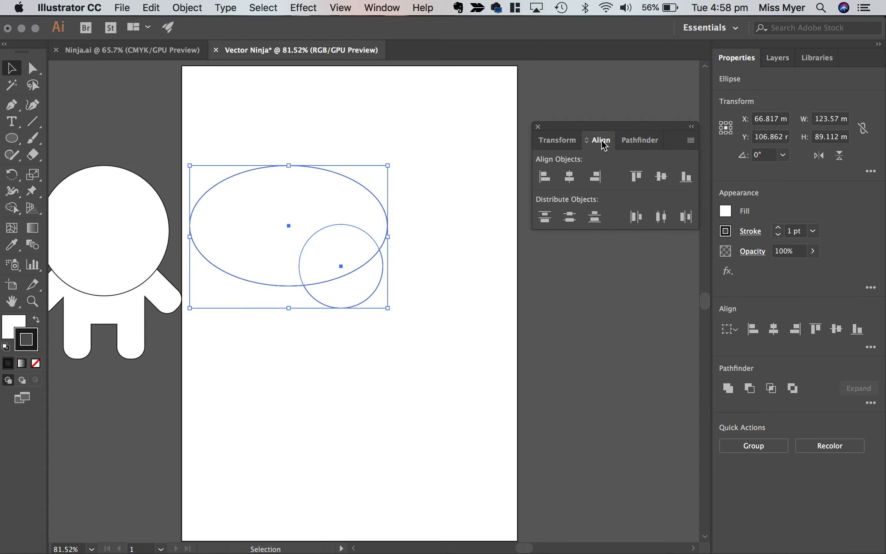
pyautogui.click(570, 177)
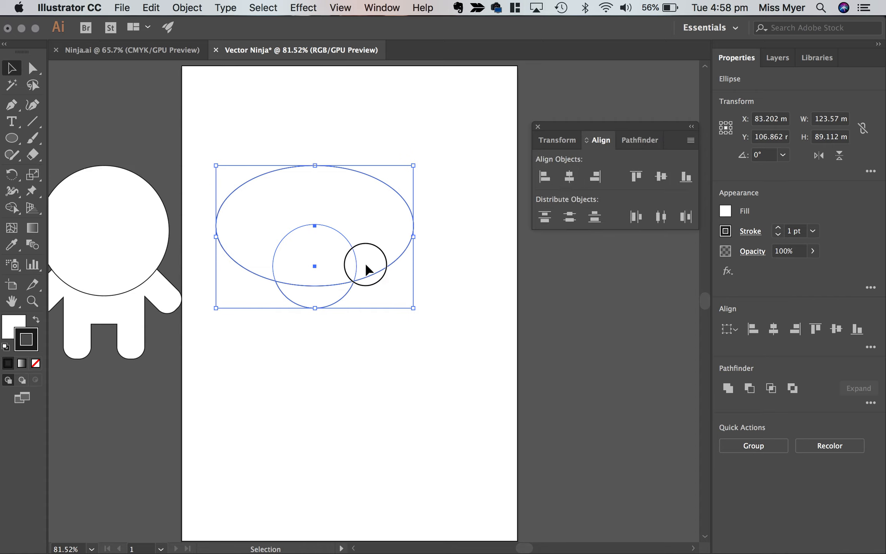
pyautogui.moveTo(365, 266); pyautogui.dragTo(441, 254)
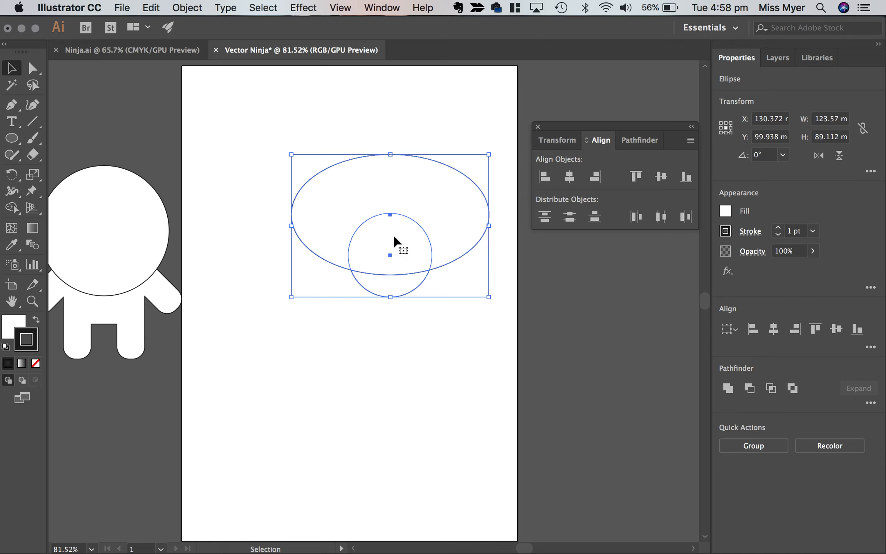
# Nudge the ellipse up about 3 mm so more of the circle's lower part shows beneath it.
pyautogui.click(409, 342)
pyautogui.click(407, 267)
pyautogui.press('Up')
pyautogui.press('Up')
pyautogui.press('Up')
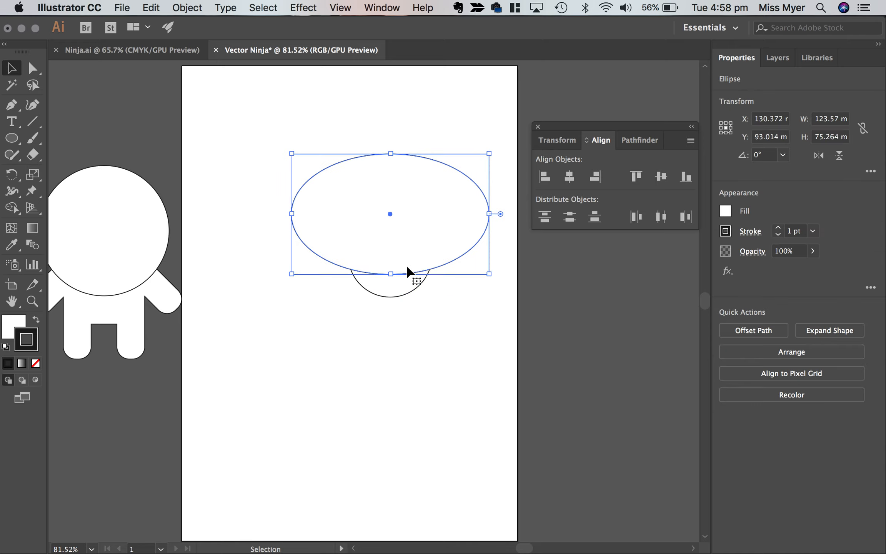
pyautogui.press('Up')
pyautogui.press('Up')
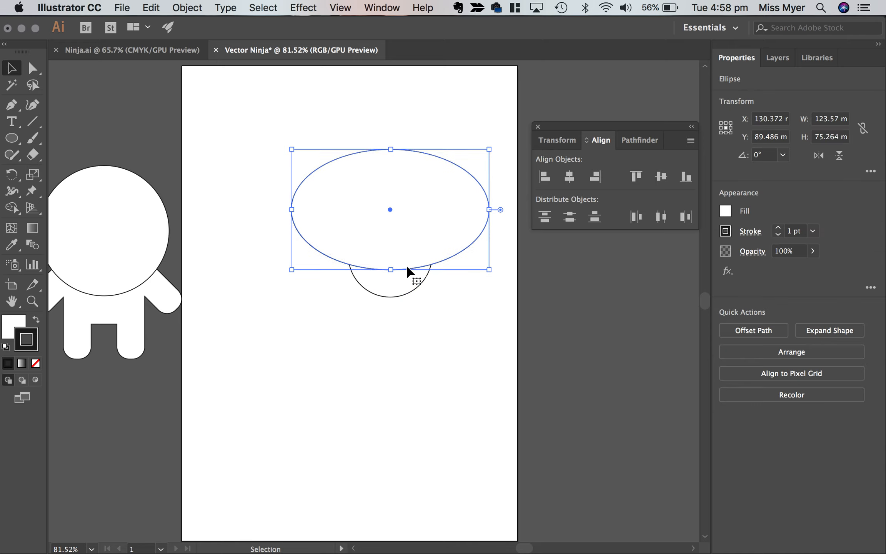
pyautogui.click(419, 339)
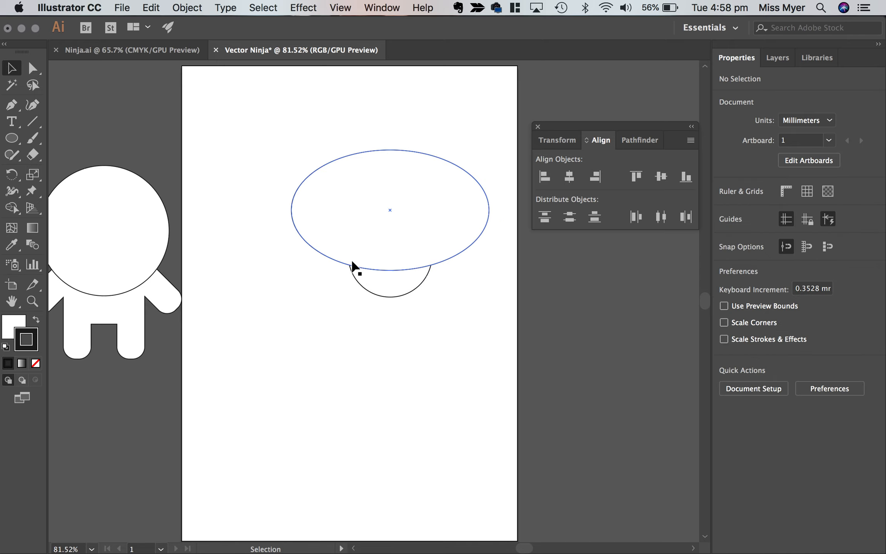
# Subtract the ellipse from the circle with Pathfinder's Minus Front, leaving a crescent-shaped face opening.
pyautogui.moveTo(433, 336); pyautogui.dragTo(367, 225)
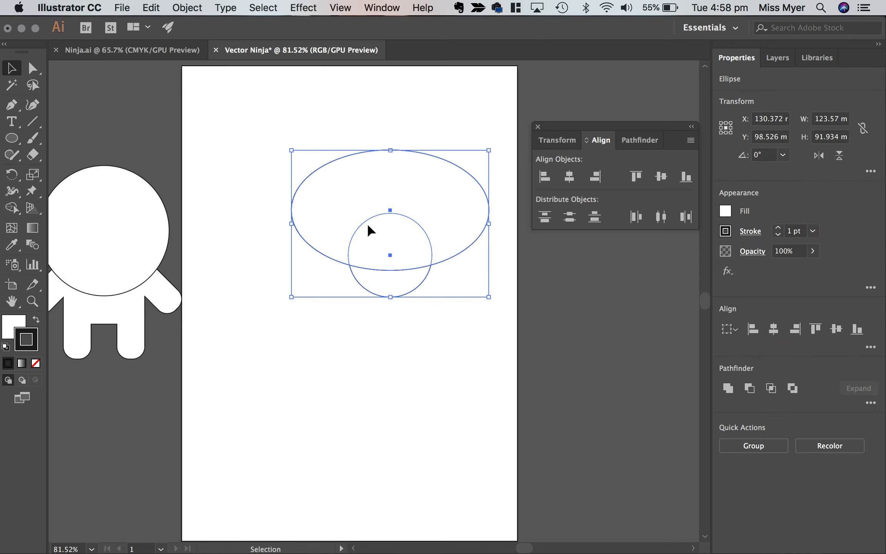
pyautogui.click(635, 141)
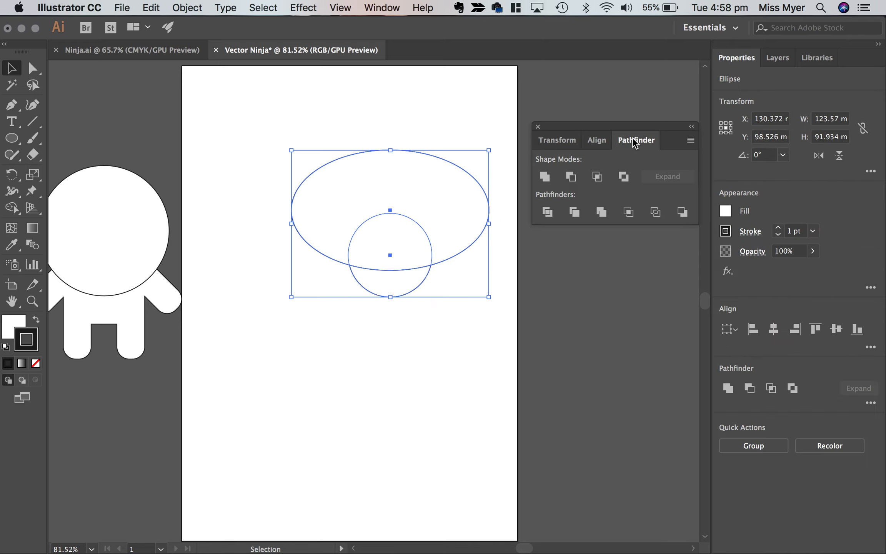
pyautogui.click(573, 180)
pyautogui.click(430, 358)
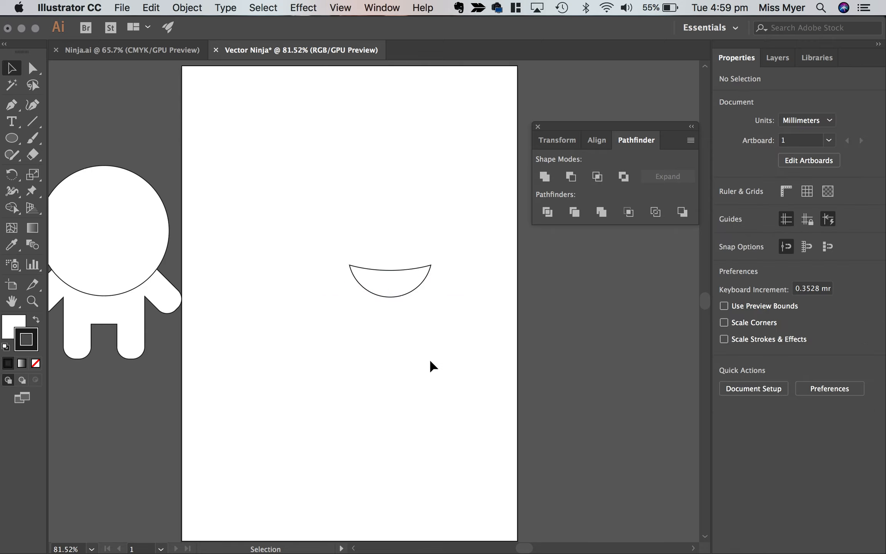
# Bring the head and body onto the artboard and place the face crescent on the lower head, enlarged to about 55 by 22 mm.
pyautogui.click(404, 297)
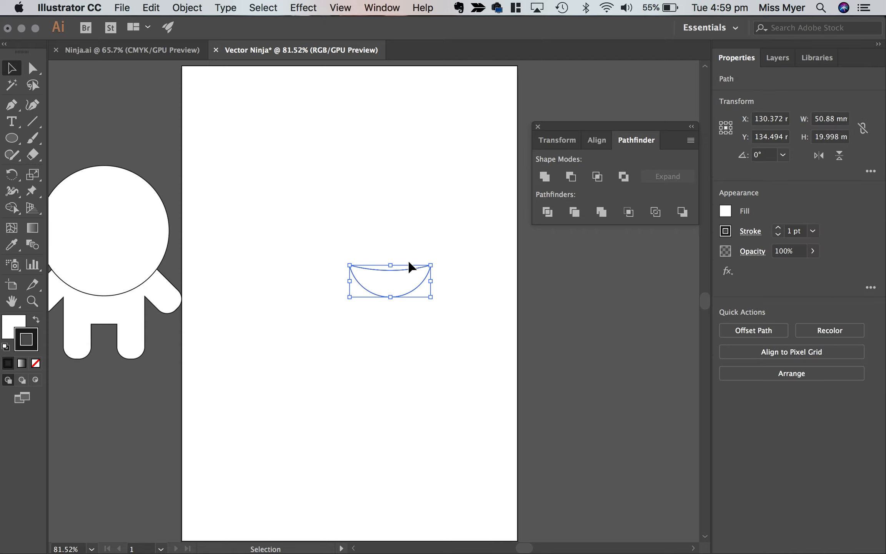
pyautogui.hscroll(-3, 265, 337)
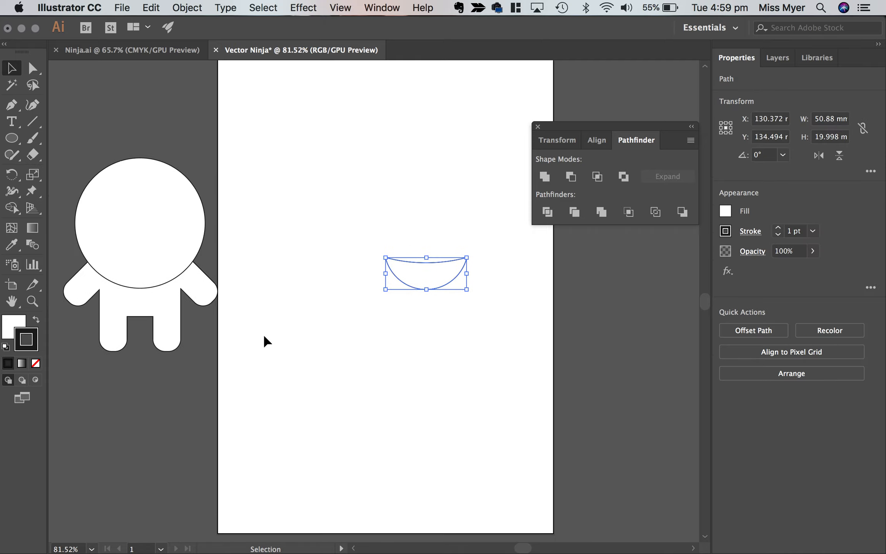
pyautogui.click(116, 244)
pyautogui.moveTo(155, 206); pyautogui.dragTo(331, 209)
pyautogui.moveTo(414, 259); pyautogui.dragTo(372, 251)
pyautogui.hscroll(-3, 431, 231)
pyautogui.scroll(-1, 431, 230)
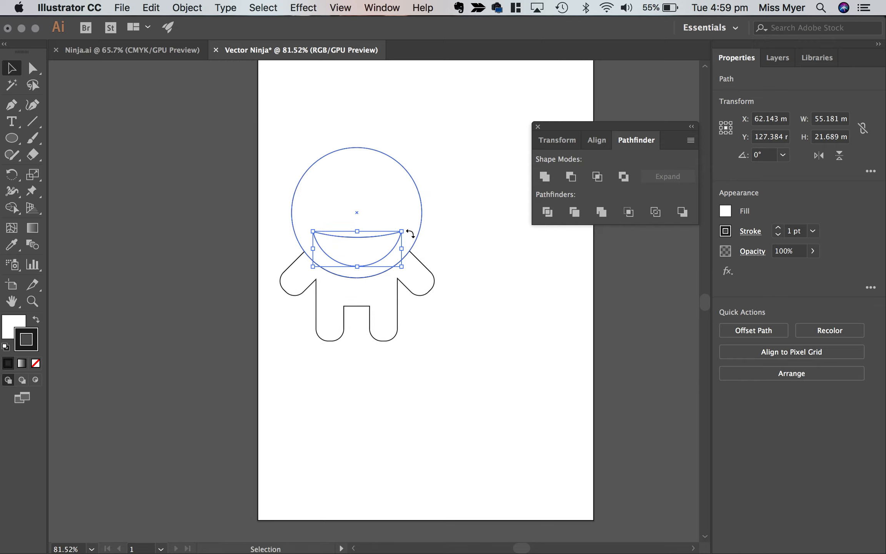
# Move the head, body and face together to the middle of the artboard.
pyautogui.click(434, 383)
pyautogui.moveTo(434, 381); pyautogui.dragTo(401, 208)
pyautogui.click(518, 296)
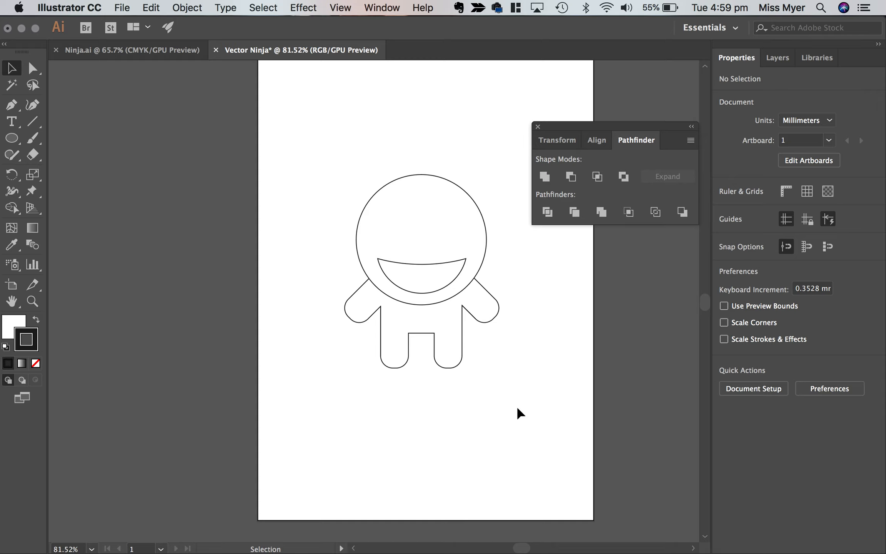
# Select the head and body without the face shape, and check the styling of the finished ninjas in Ninja.ai before returning.
pyautogui.moveTo(496, 411); pyautogui.dragTo(363, 307)
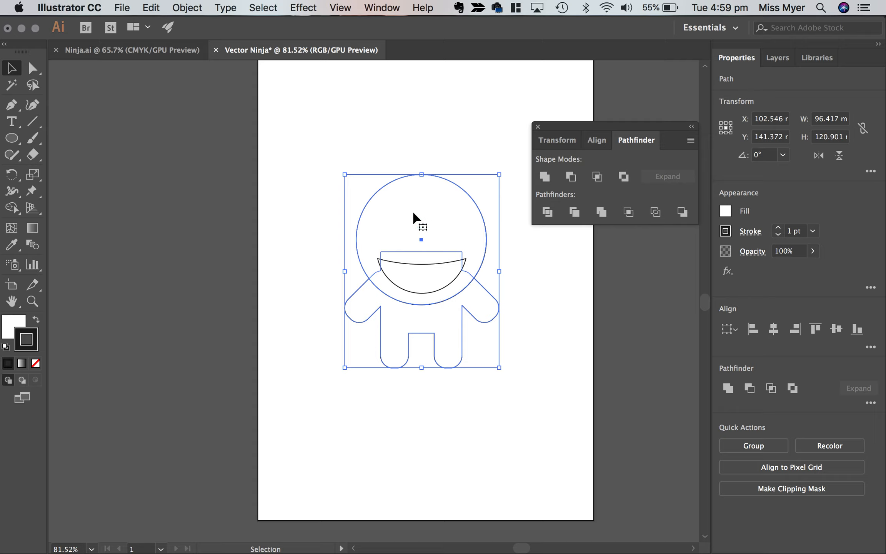
pyautogui.click(160, 54)
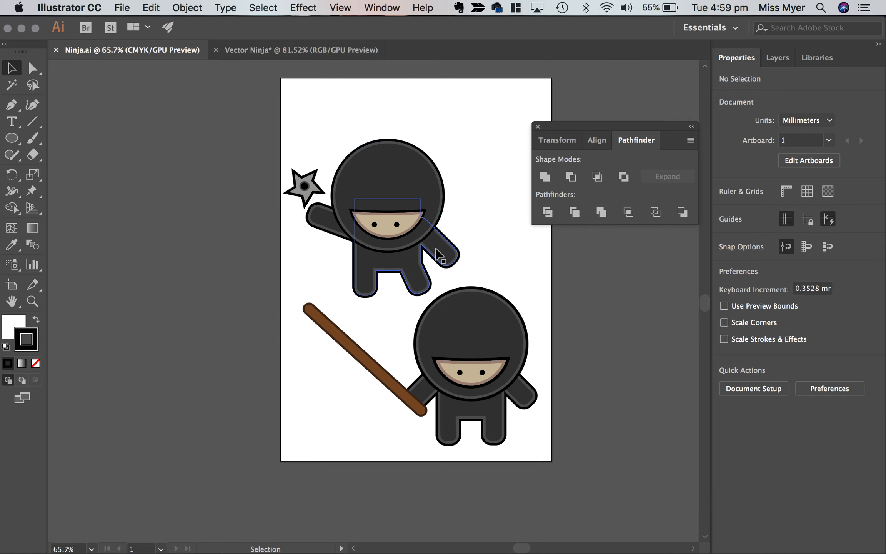
pyautogui.click(299, 52)
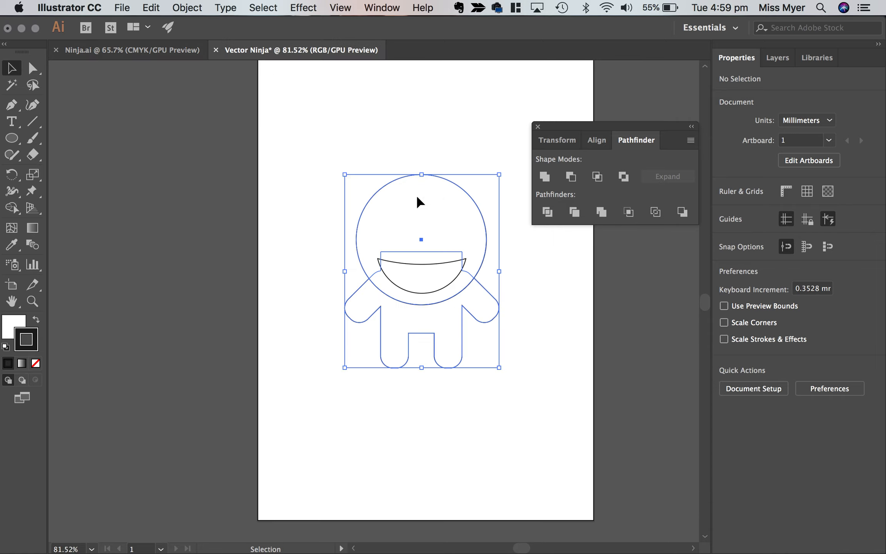
# Replace the floating Pathfinder panel with the Appearance panel, raised and enlarged to show all stroke, fill and opacity attributes.
pyautogui.click(538, 127)
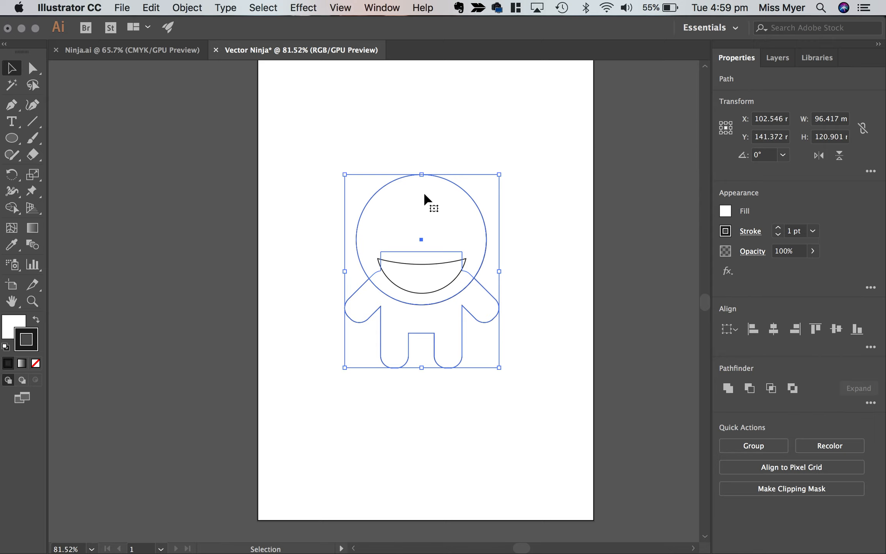
pyautogui.click(383, 6)
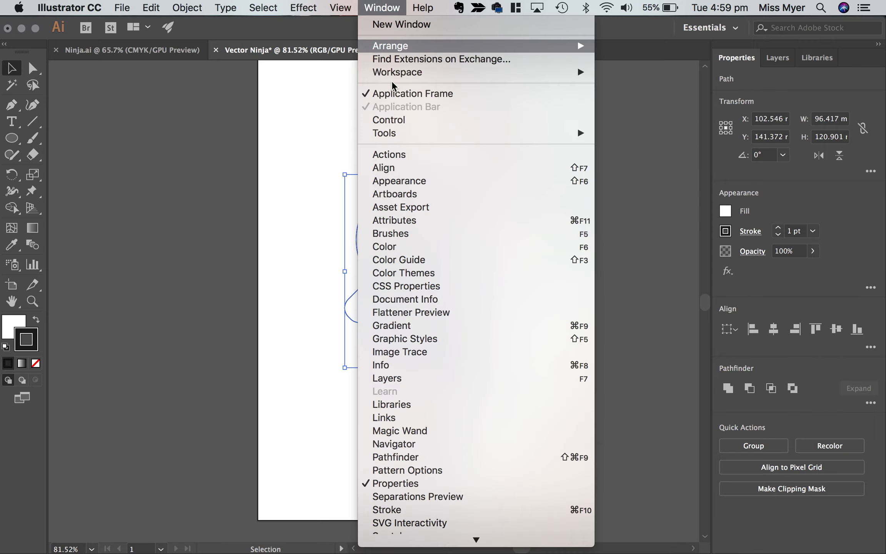
pyautogui.click(394, 181)
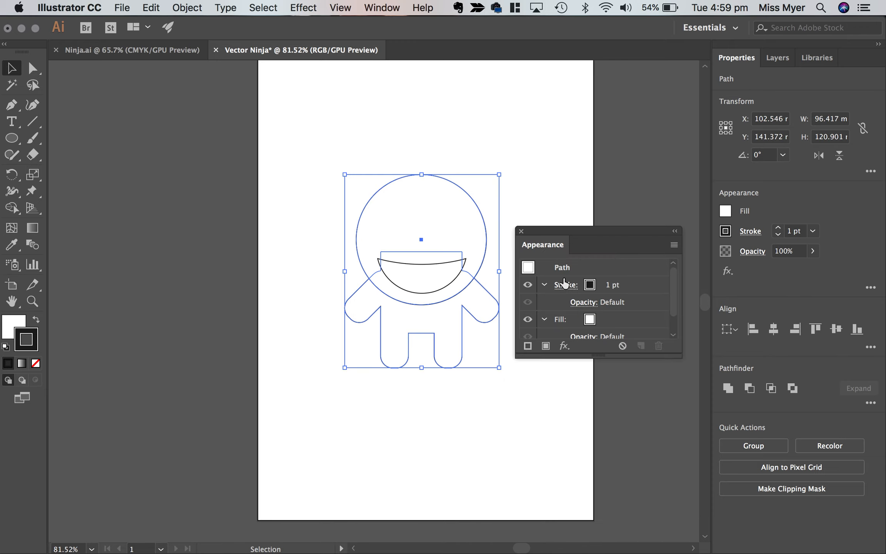
pyautogui.moveTo(584, 235); pyautogui.dragTo(584, 156)
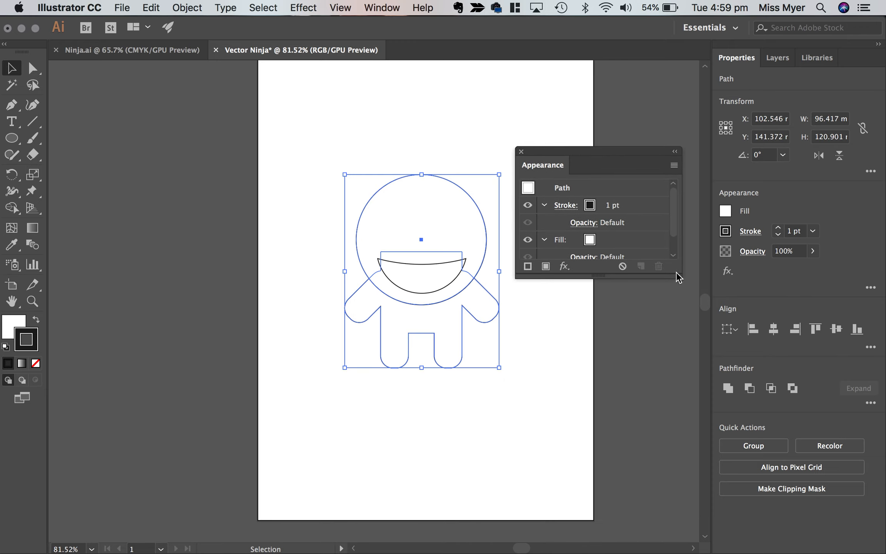
pyautogui.moveTo(676, 275); pyautogui.dragTo(684, 349)
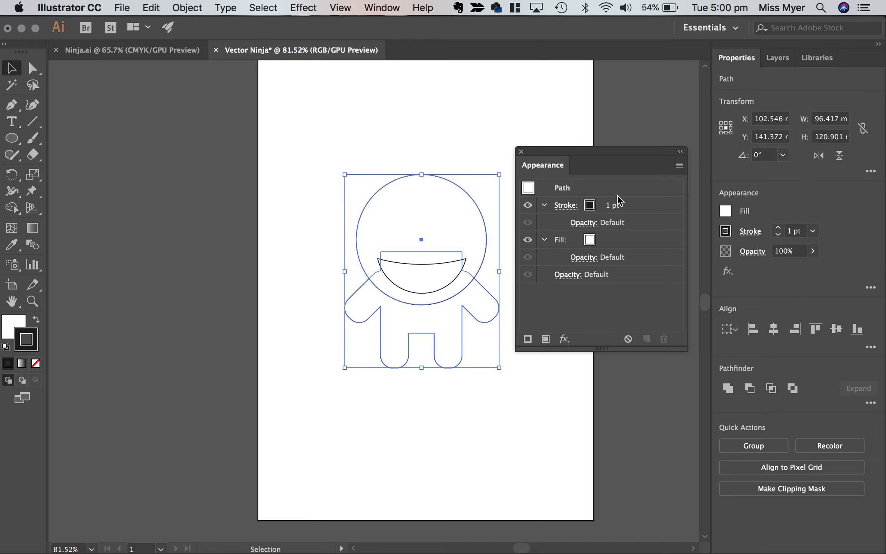
pyautogui.click(679, 166)
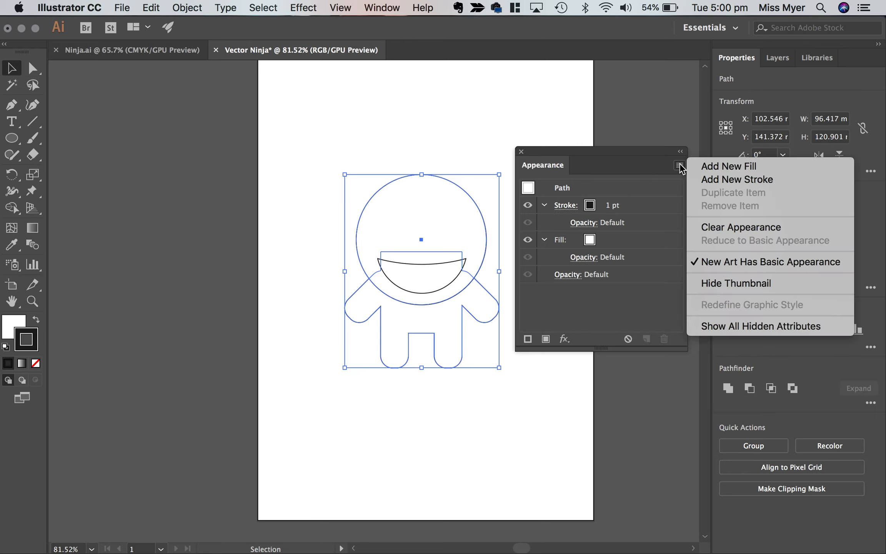
pyautogui.click(698, 325)
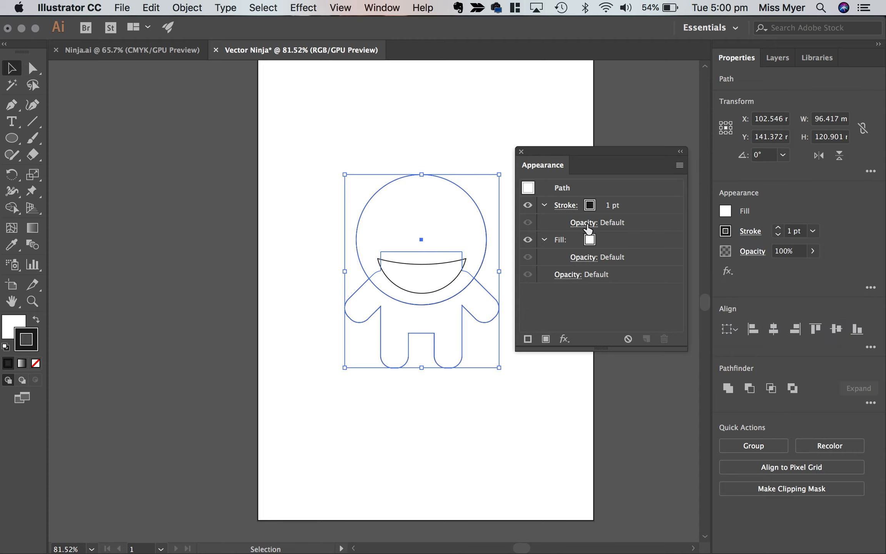
pyautogui.click(679, 165)
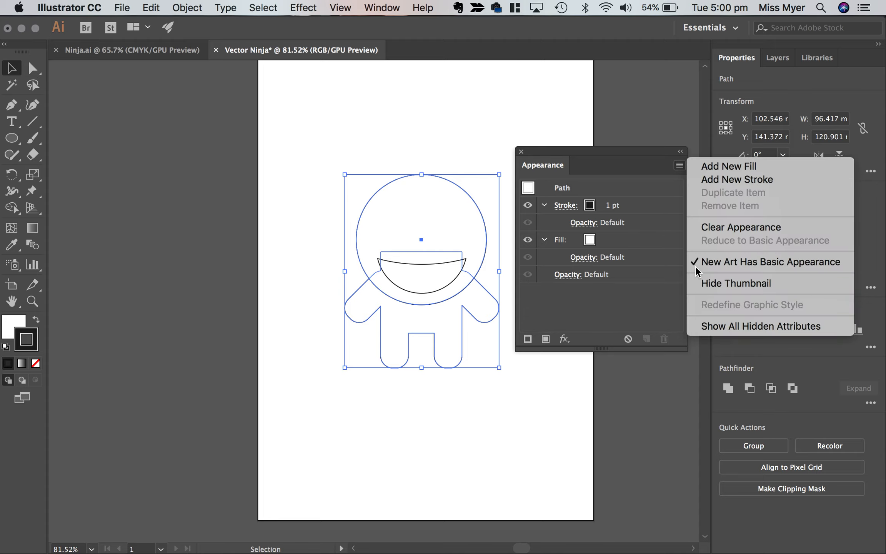
pyautogui.click(662, 157)
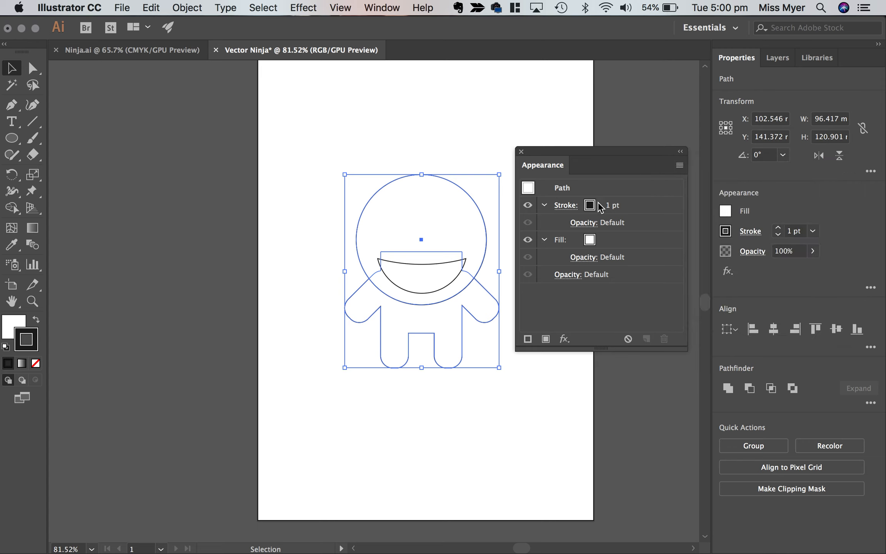
# Fill the head and body with the dark grey swatch C=0 M=0 Y=0 K=90.
pyautogui.click(591, 241)
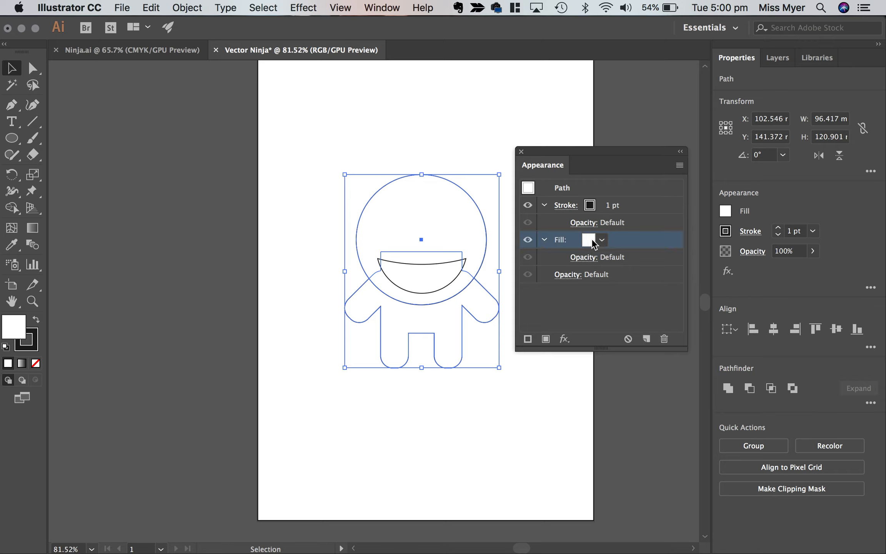
pyautogui.click(593, 243)
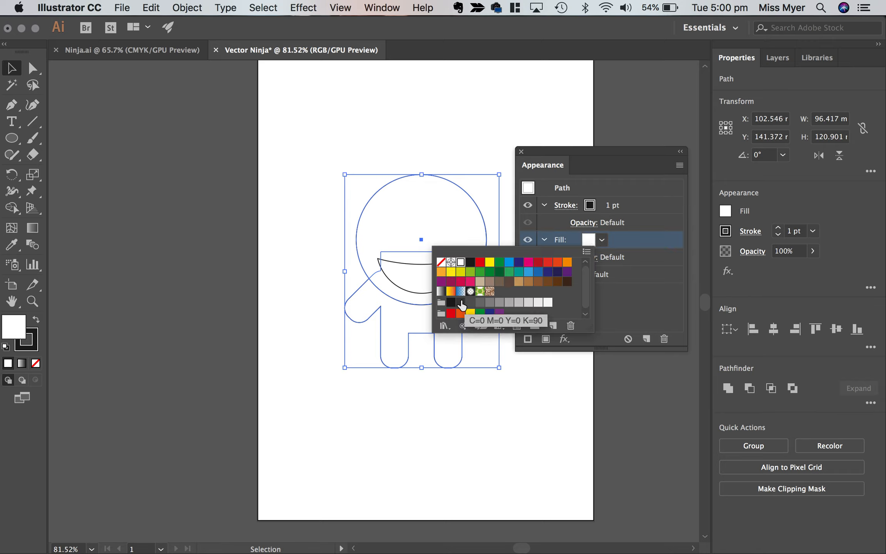
pyautogui.click(461, 304)
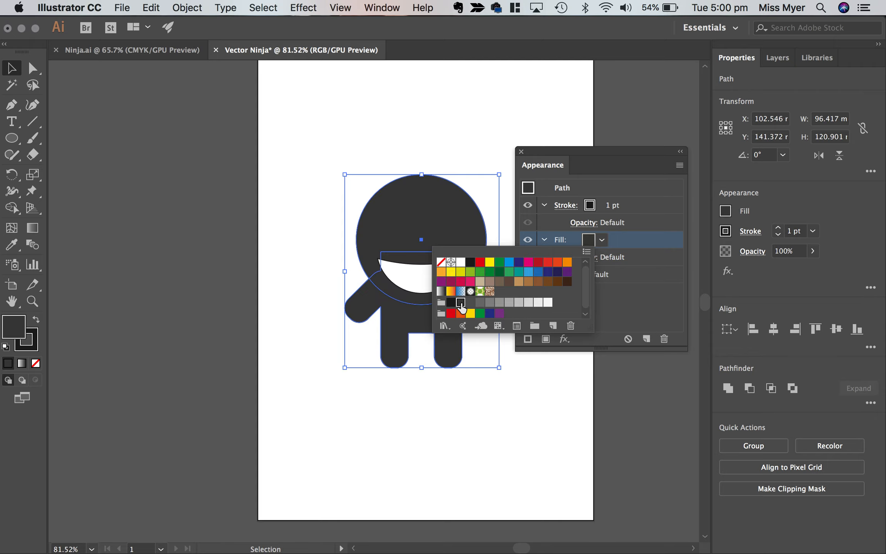
pyautogui.click(566, 206)
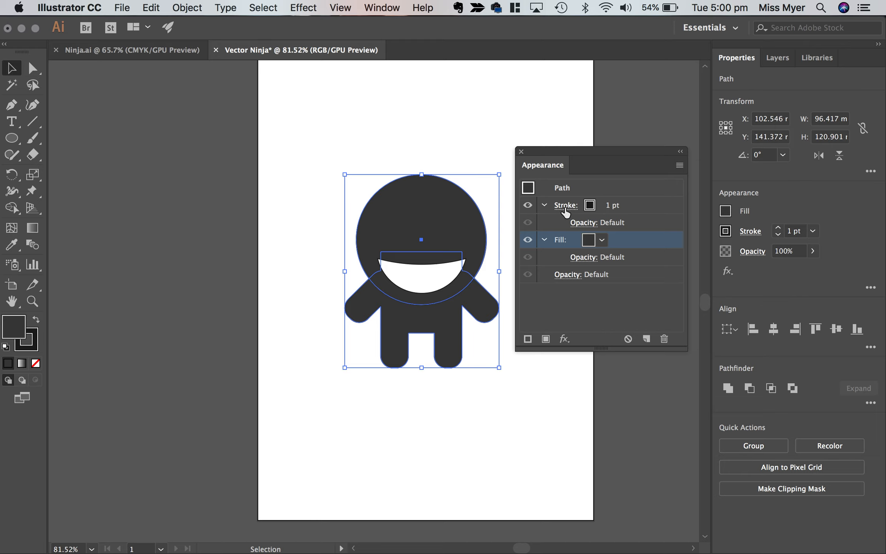
# Set the stroke of the head and body to 6 pt and align it to the outside.
pyautogui.click(565, 207)
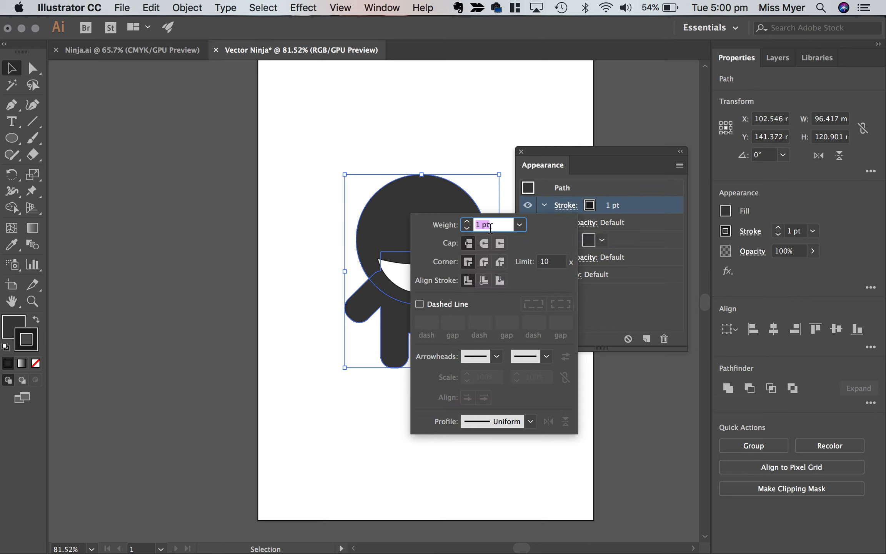
pyautogui.click(467, 221)
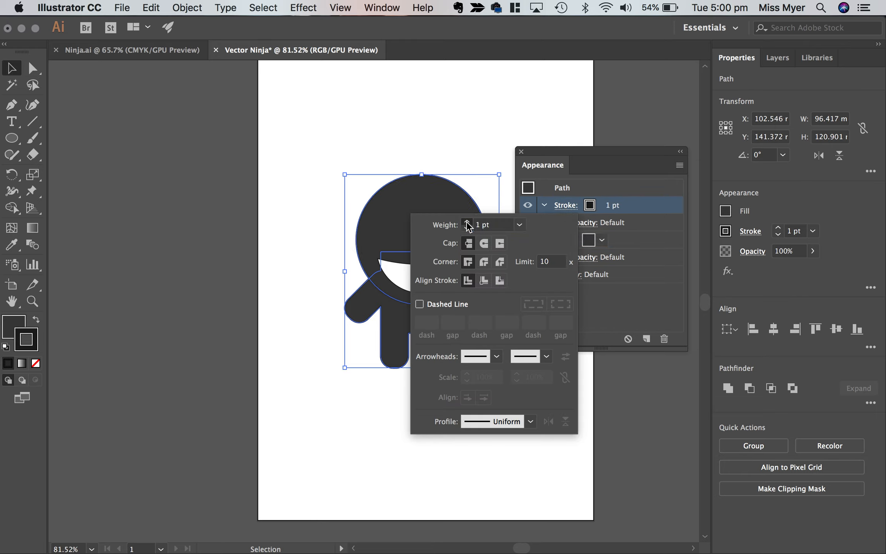
pyautogui.click(467, 222)
pyautogui.click(467, 222)
pyautogui.click(467, 222)
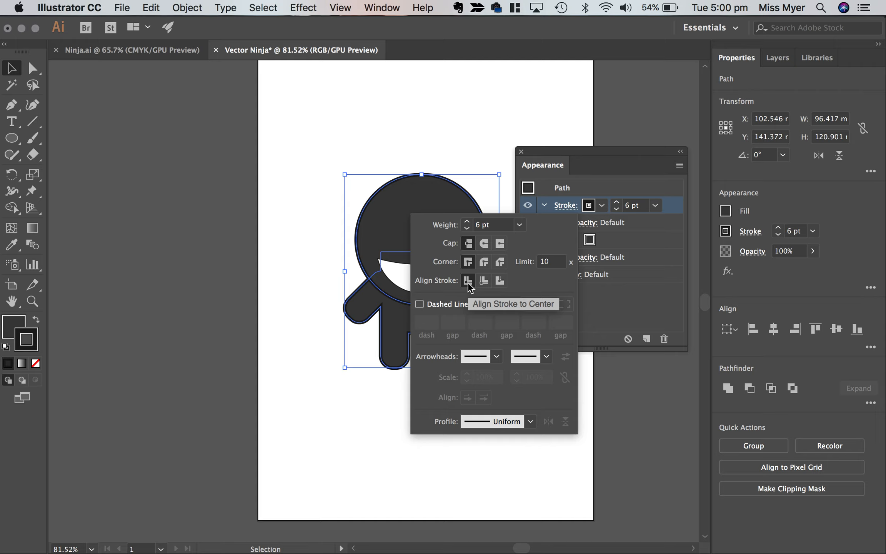
pyautogui.click(500, 280)
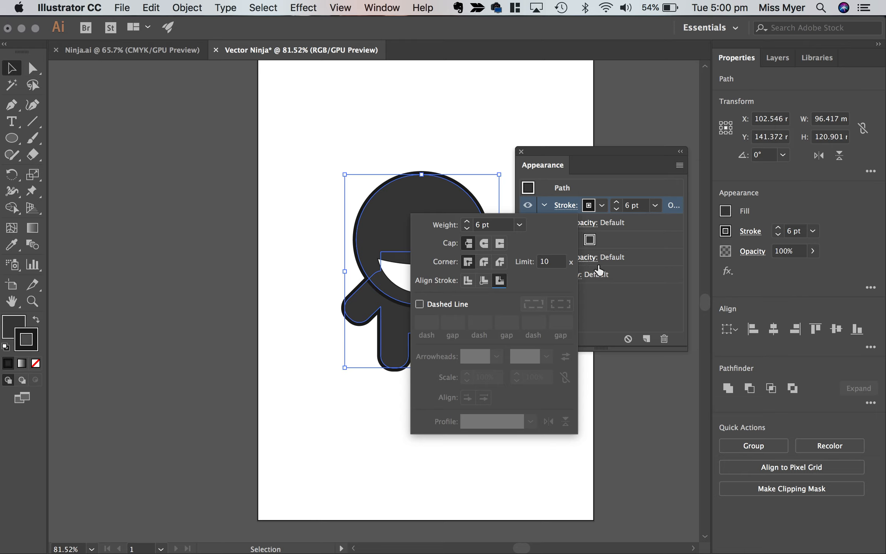
# Compare the outlined head and body with the finished ninjas in Ninja.ai, and return to the Vector Ninja document.
pyautogui.click(635, 311)
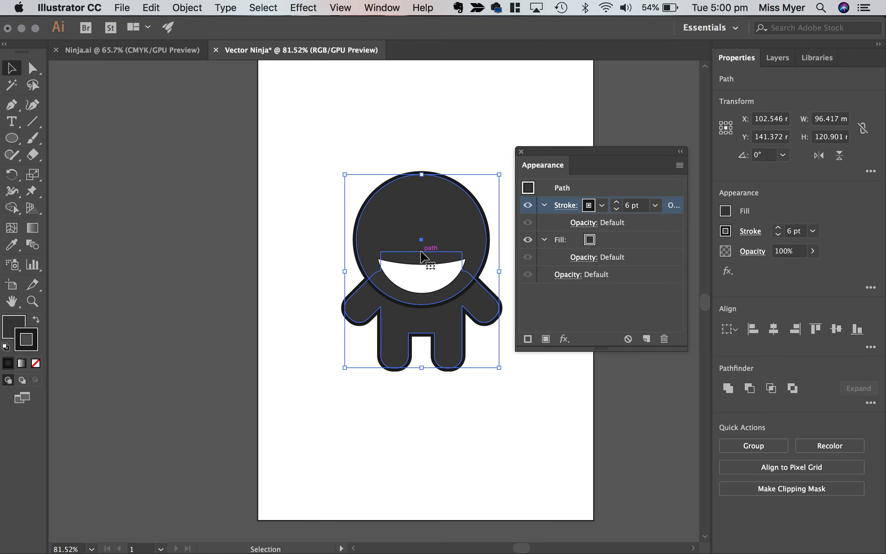
pyautogui.scroll(5, 422, 254)
pyautogui.scroll(1, 422, 253)
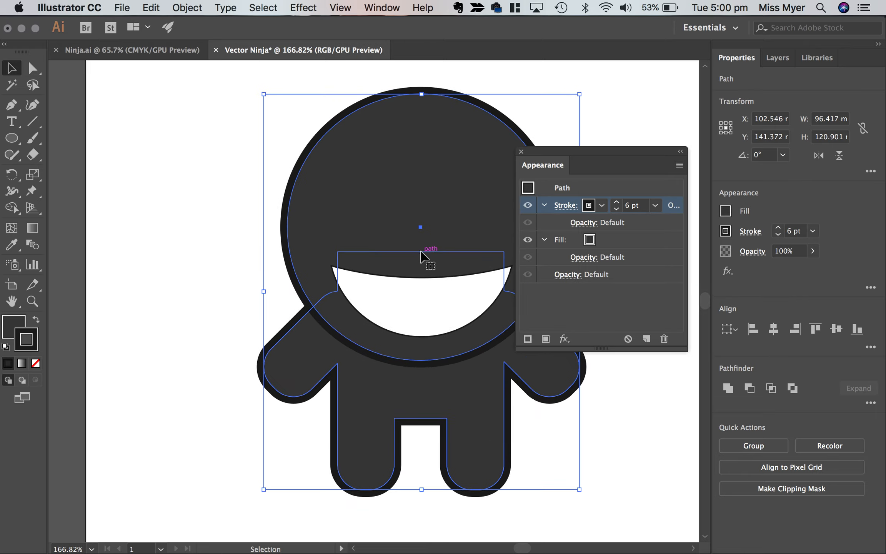
pyautogui.scroll(-2, 423, 254)
pyautogui.click(168, 52)
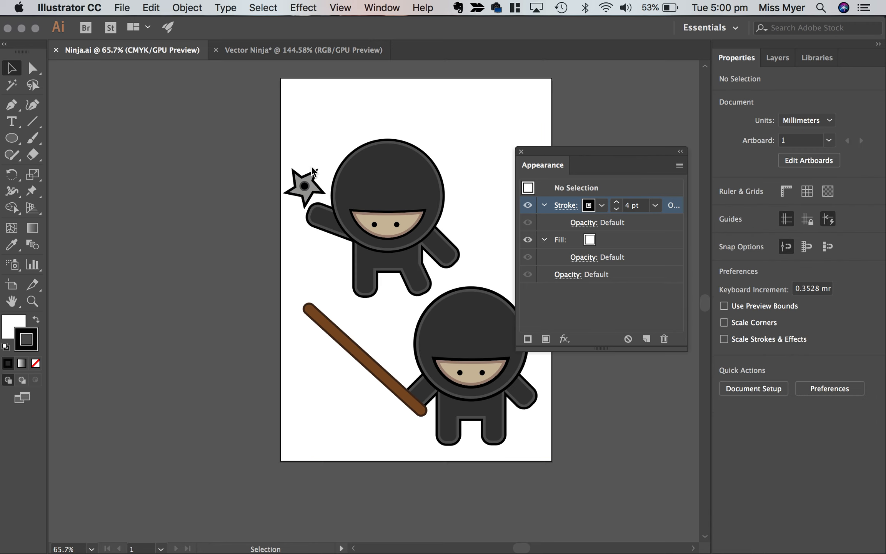
pyautogui.click(272, 54)
pyautogui.click(335, 194)
pyautogui.hscroll(3, 355, 221)
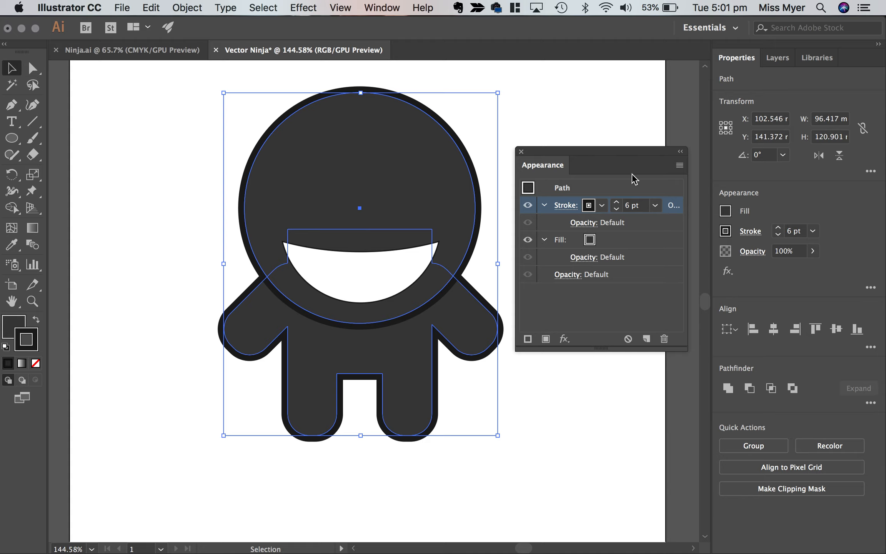
# Add a second stroke to the head and body and colour it with the grey swatch C=0 M=0 Y=0 K=80.
pyautogui.click(679, 165)
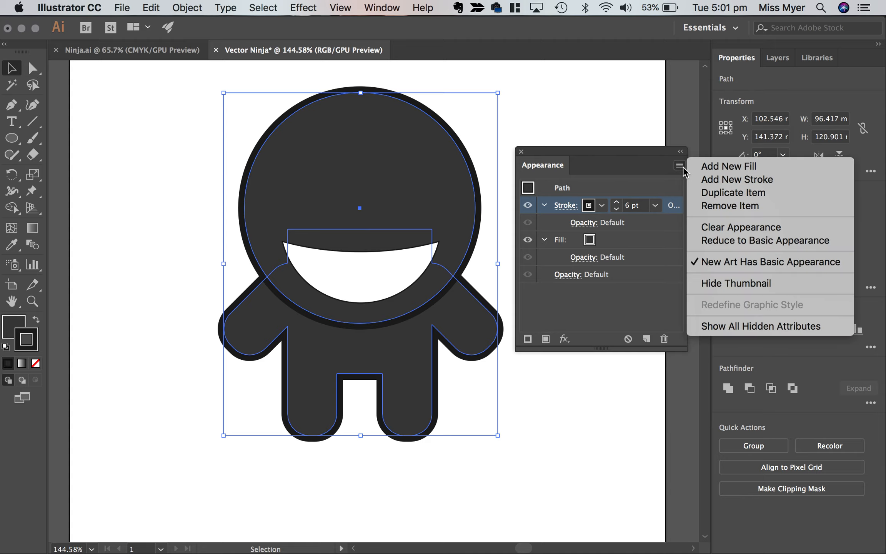
pyautogui.click(718, 180)
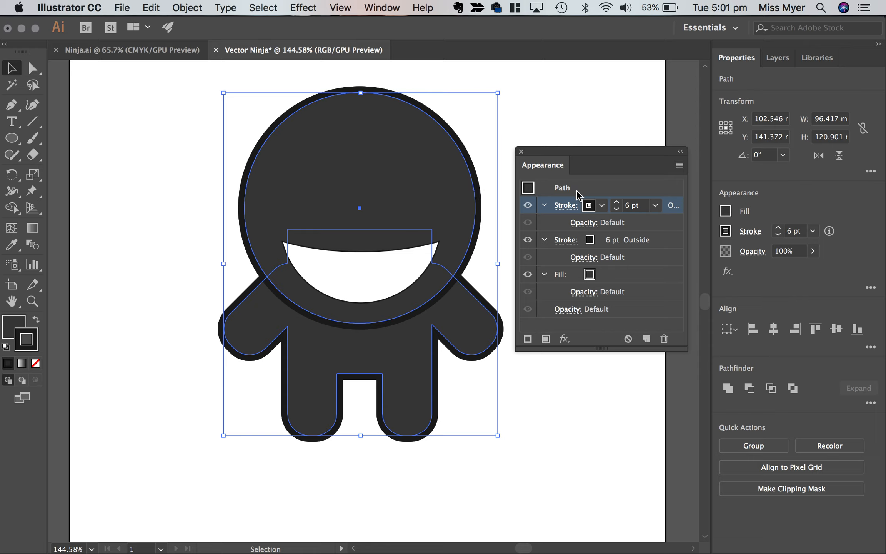
pyautogui.click(590, 207)
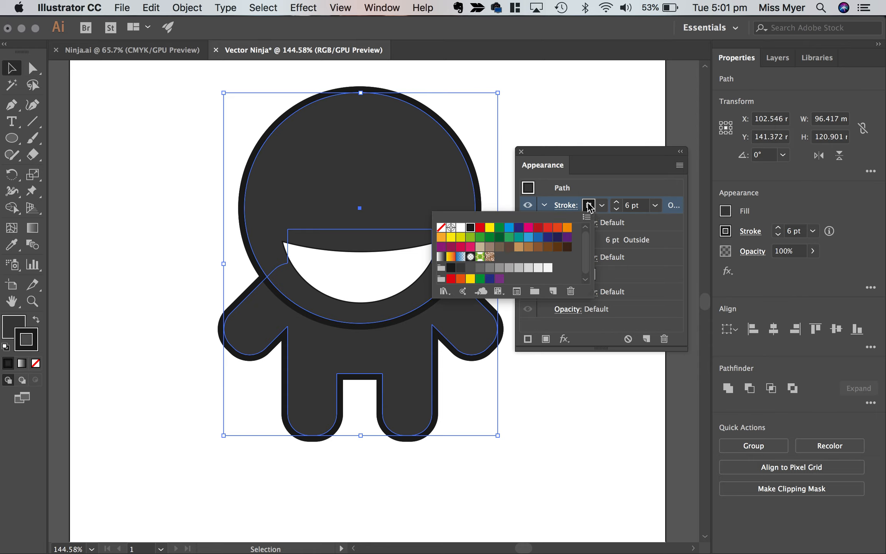
pyautogui.click(471, 268)
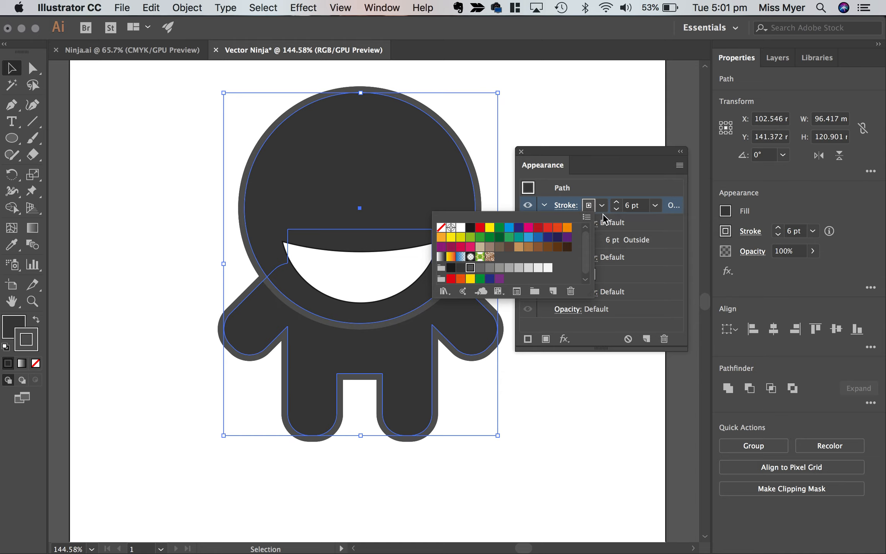
pyautogui.click(610, 189)
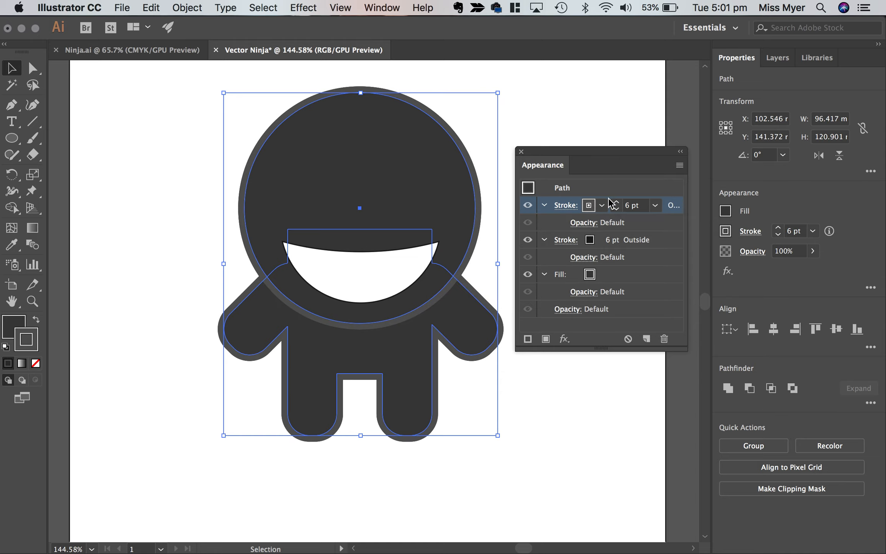
# Align the added grey stroke of the head and body to the inside, and clear the selection.
pyautogui.click(566, 206)
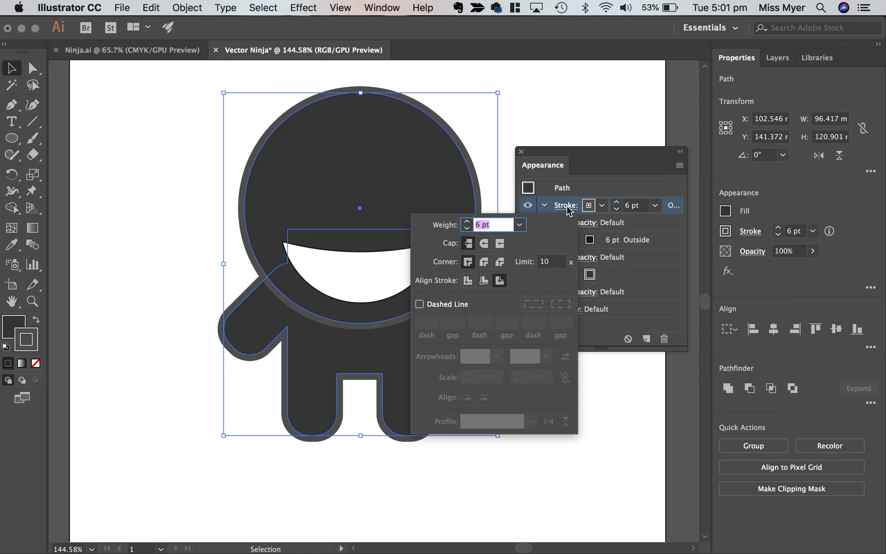
pyautogui.click(486, 280)
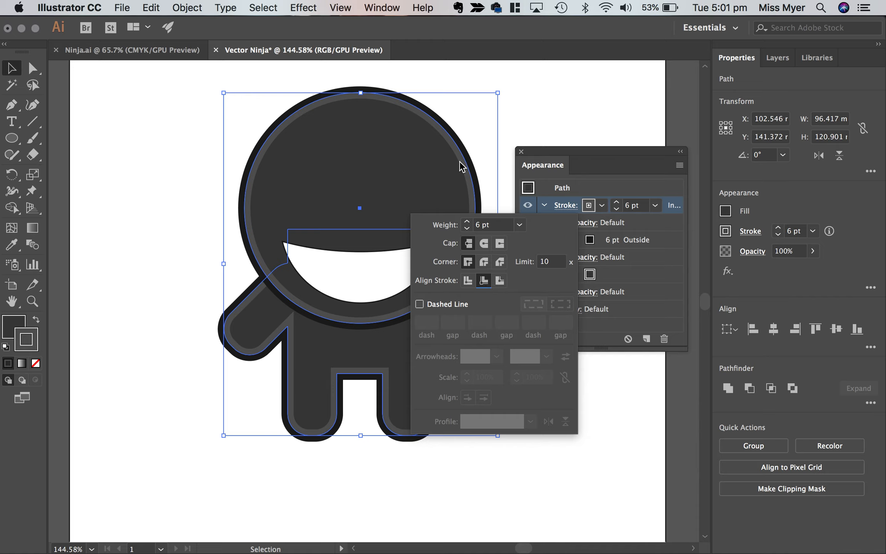
pyautogui.click(388, 261)
pyautogui.click(534, 431)
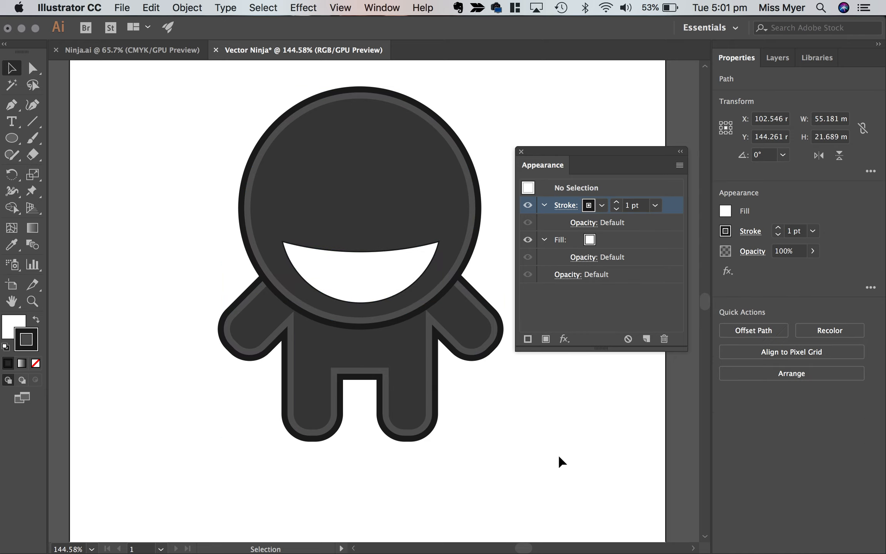
# Fill the white face shape with the beige swatch C=25 M=25 Y=40 K=0.
pyautogui.click(378, 291)
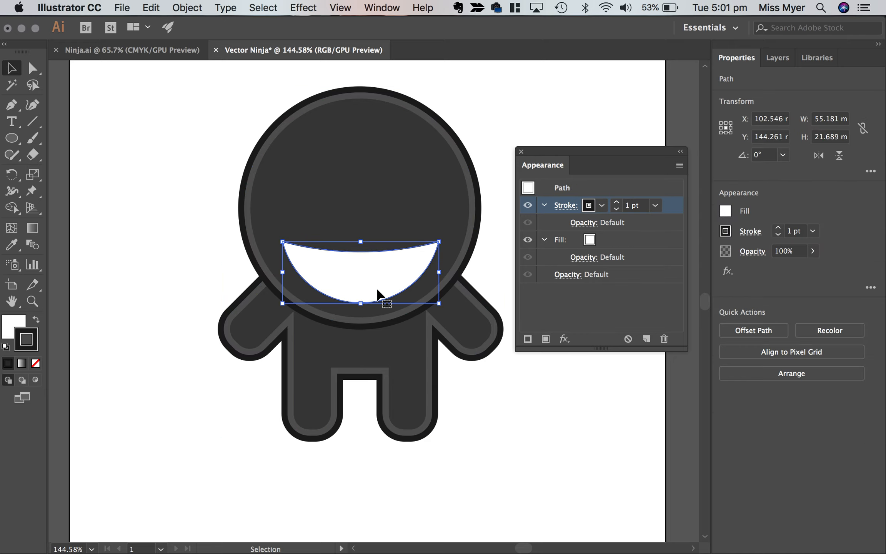
pyautogui.click(591, 242)
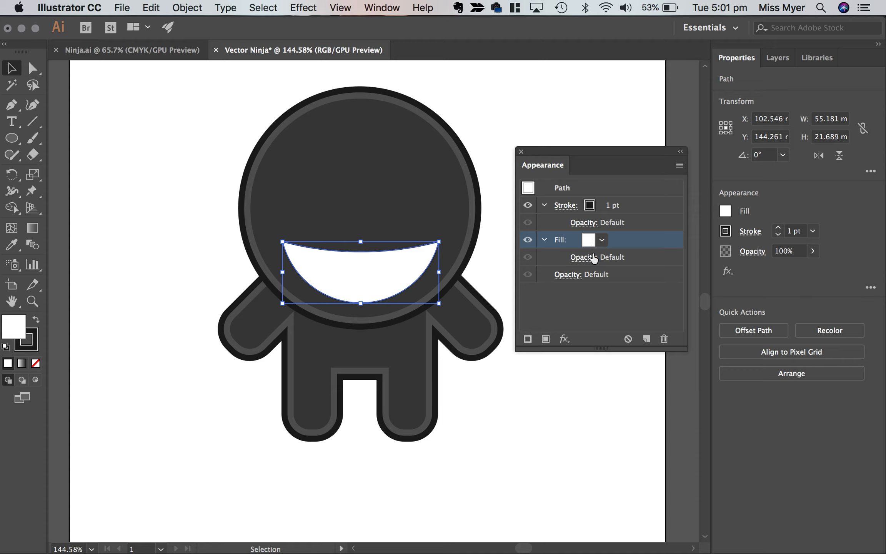
pyautogui.click(589, 243)
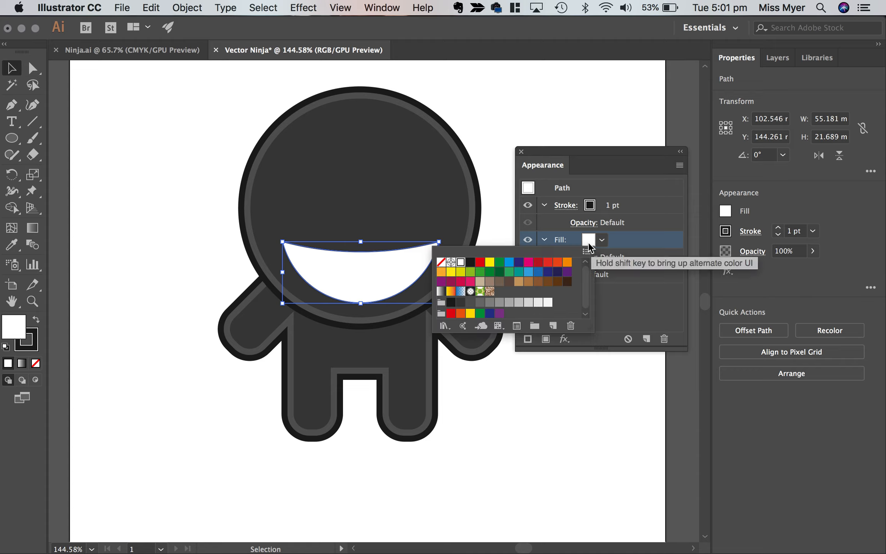
pyautogui.click(481, 283)
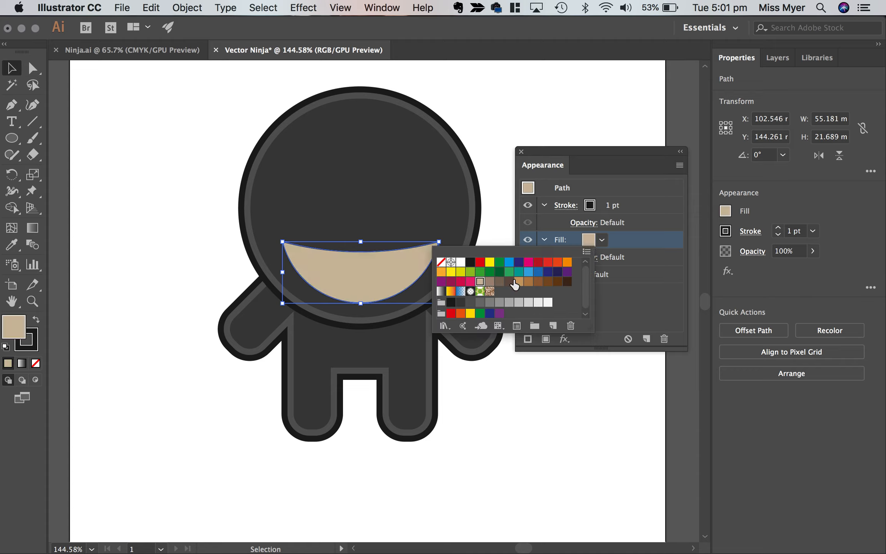
pyautogui.click(519, 282)
pyautogui.click(480, 281)
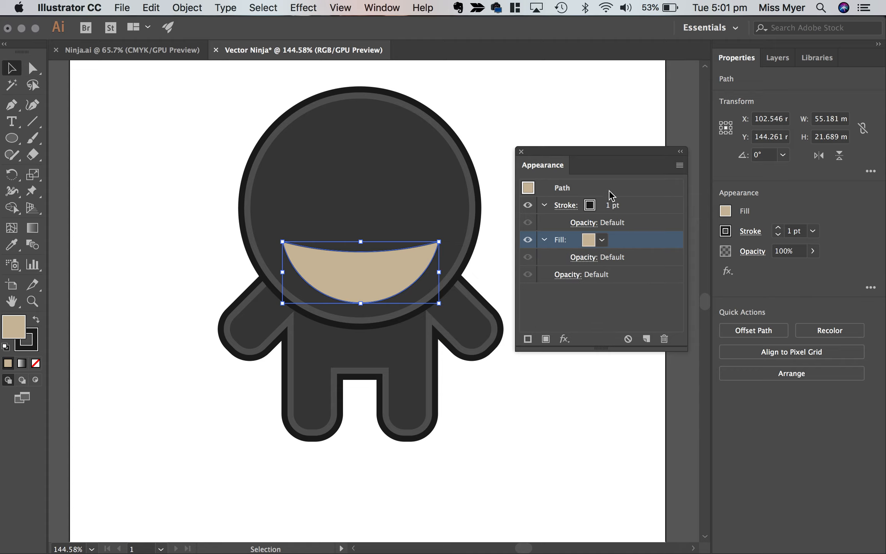
# Set the black stroke of the face shape to 5 pt and align it to the outside.
pyautogui.click(569, 207)
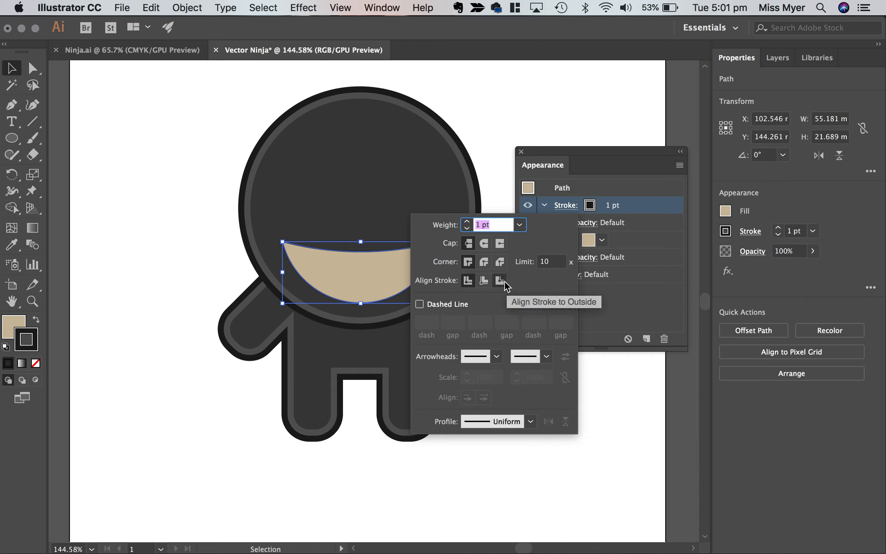
pyautogui.click(484, 281)
pyautogui.click(467, 222)
pyautogui.click(467, 222)
pyautogui.click(467, 222)
pyautogui.click(467, 222)
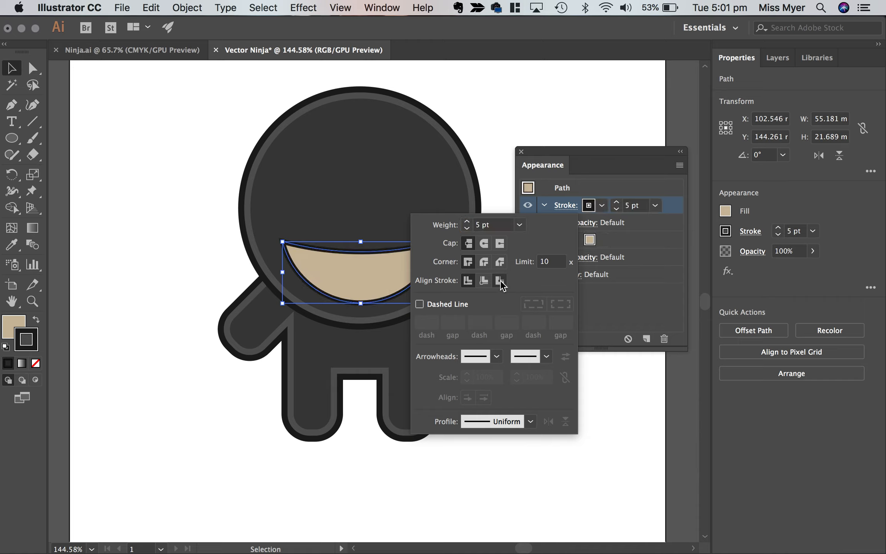
pyautogui.click(500, 281)
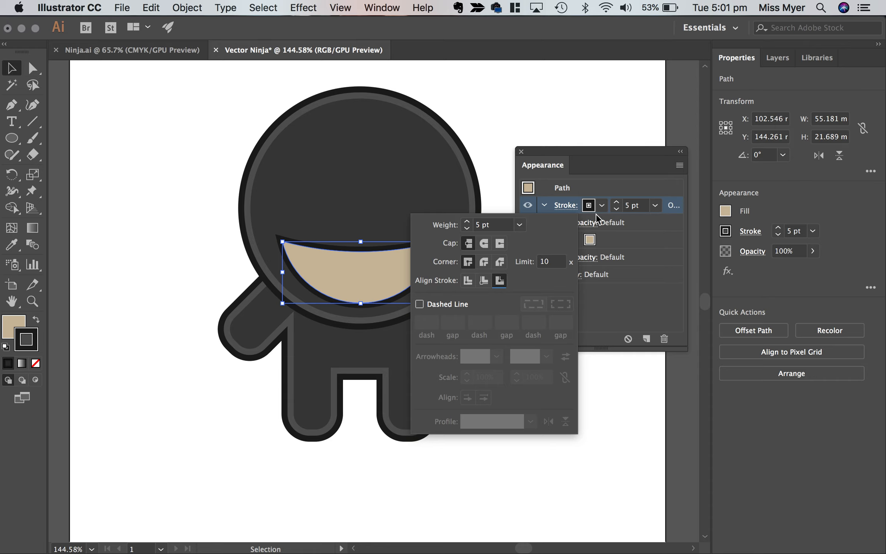
# Add a second stroke to the face shape in a light greyish brown, aligned to the inside.
pyautogui.click(679, 166)
pyautogui.click(704, 179)
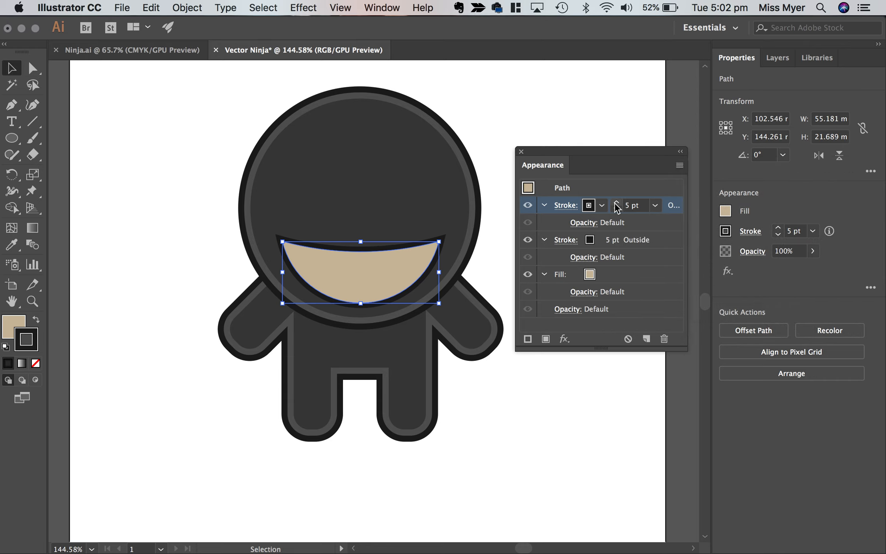
pyautogui.click(589, 208)
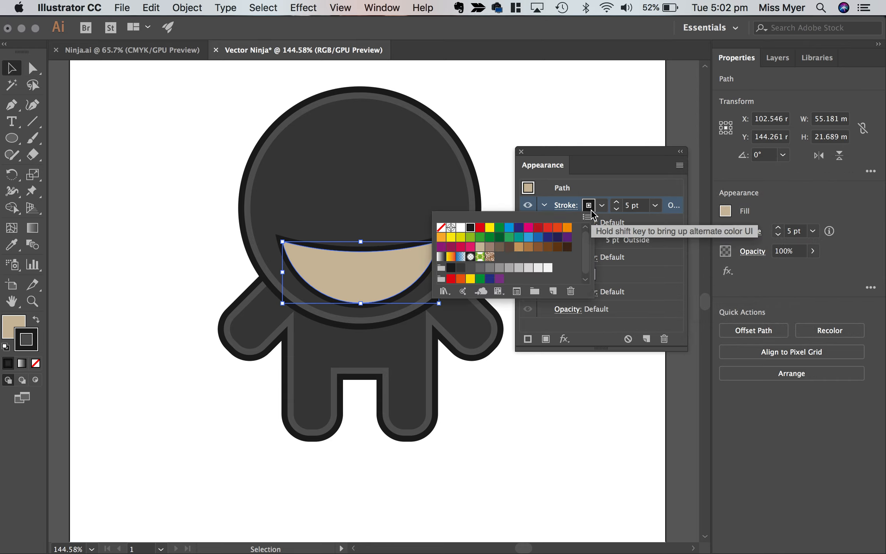
pyautogui.click(490, 247)
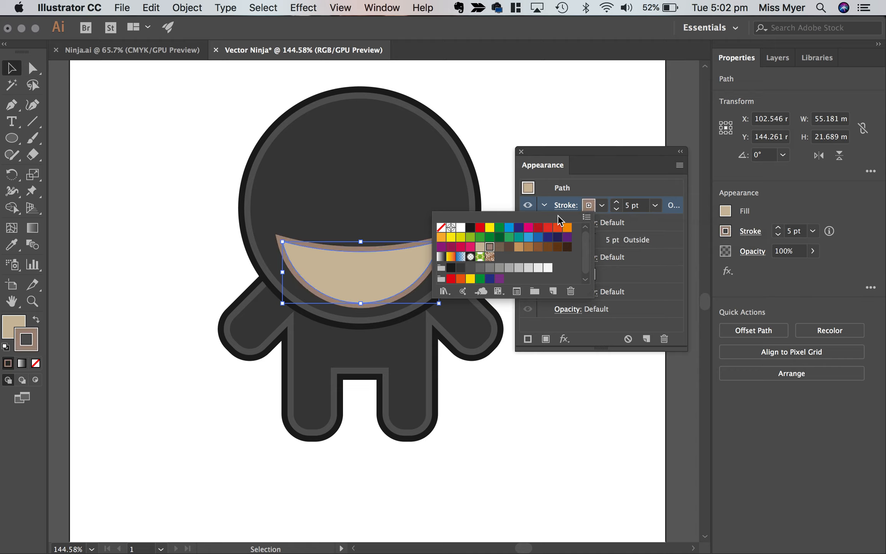
pyautogui.click(566, 207)
pyautogui.click(565, 206)
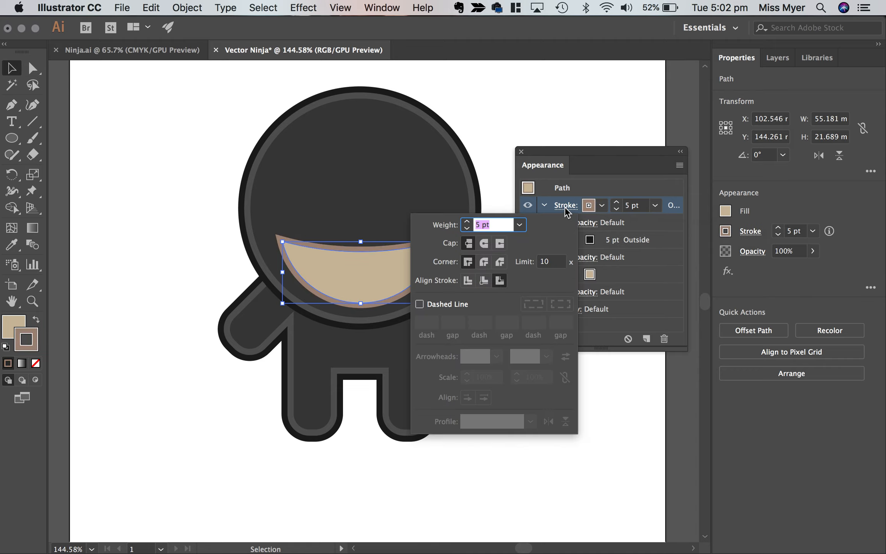
pyautogui.click(484, 280)
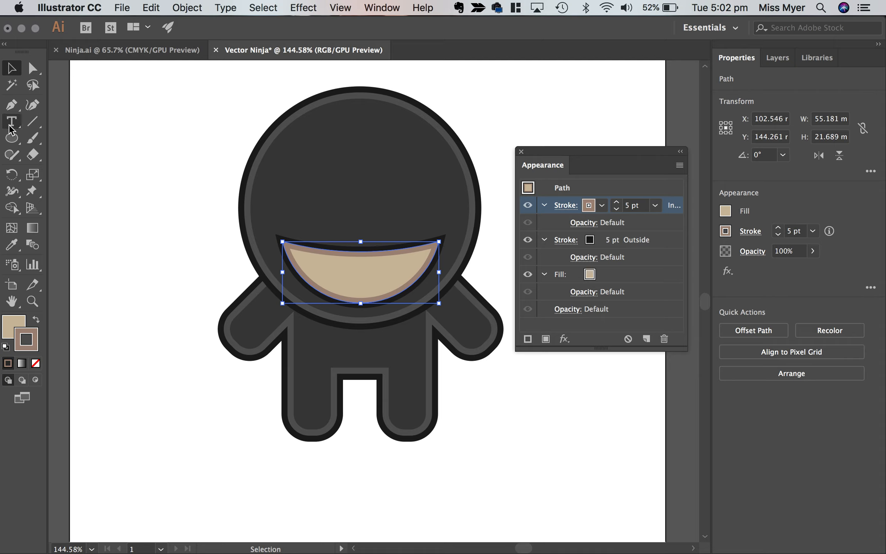
# Draw a circle about 5.5 mm across on the empty artboard left of the ninja's head and remove its stroke.
pyautogui.press('l')
pyautogui.moveTo(110, 212); pyautogui.dragTo(128, 227)
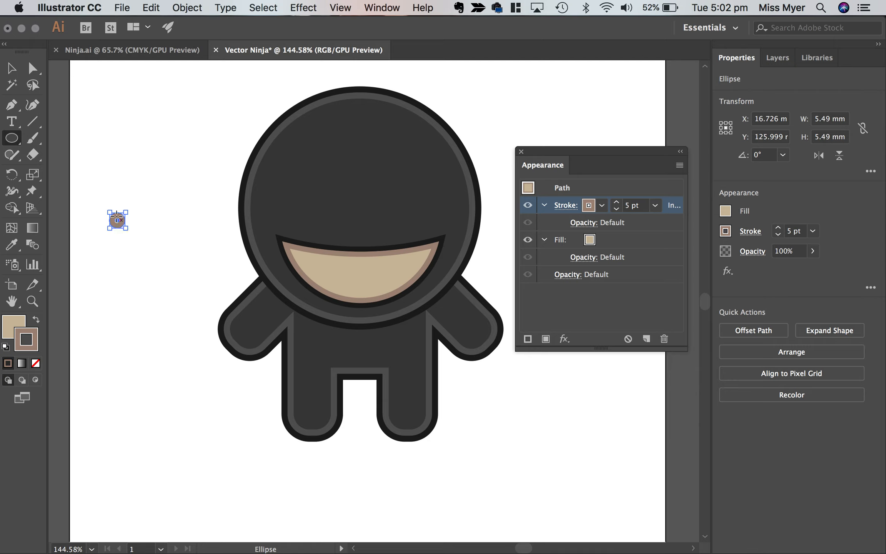
pyautogui.click(590, 207)
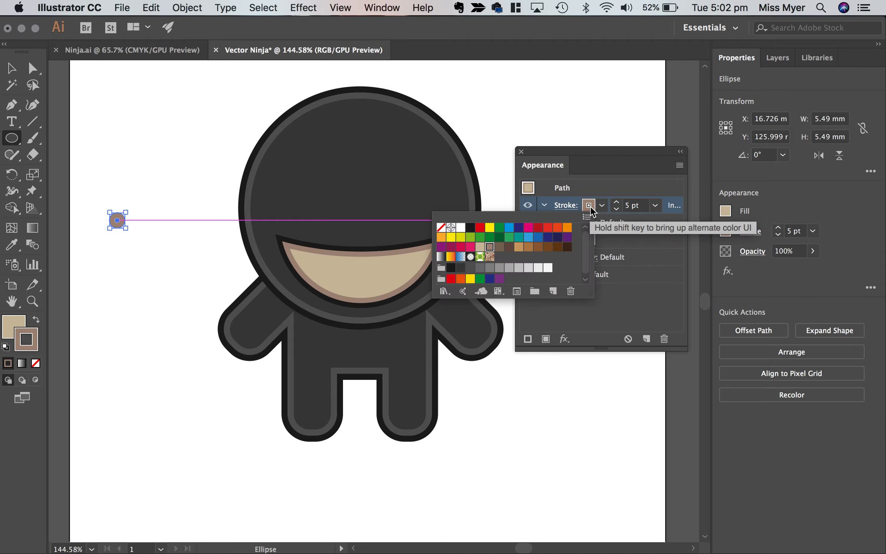
pyautogui.click(440, 228)
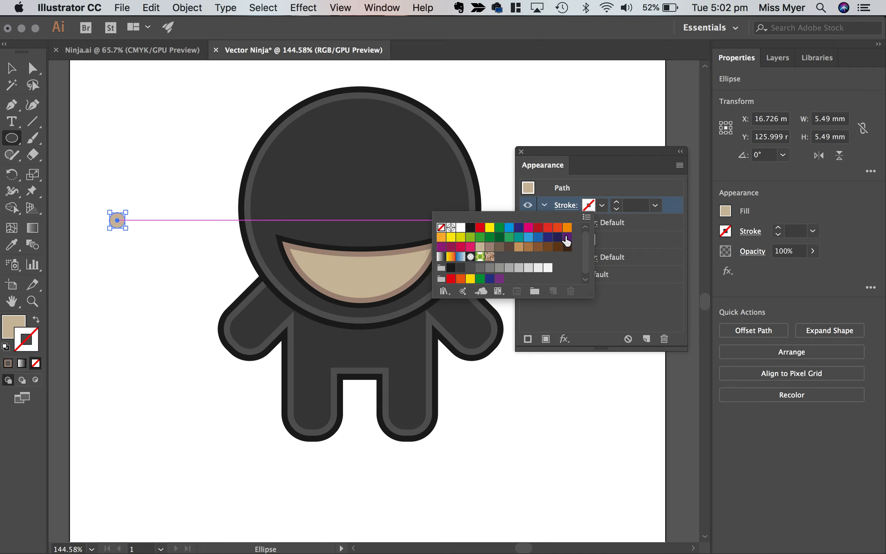
pyautogui.click(592, 196)
# Fill the small circle with the black swatch.
pyautogui.click(590, 242)
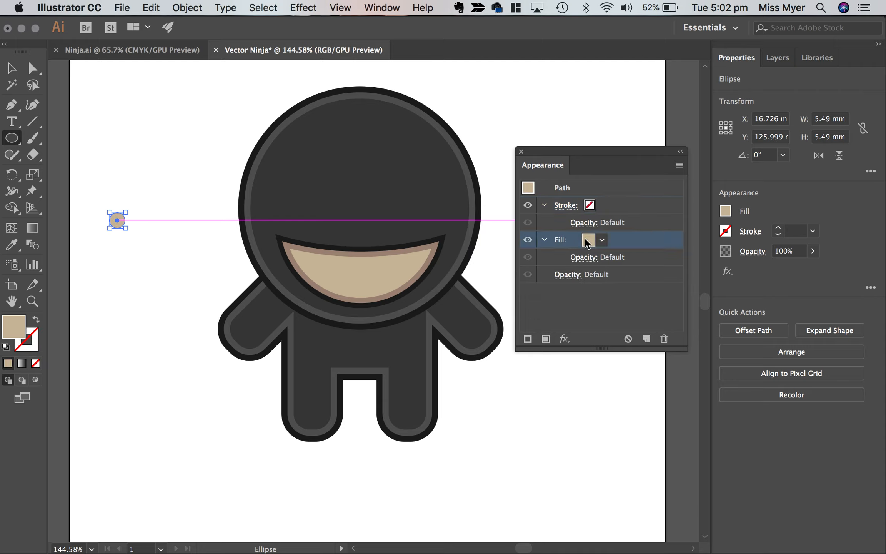
pyautogui.click(587, 240)
pyautogui.click(469, 262)
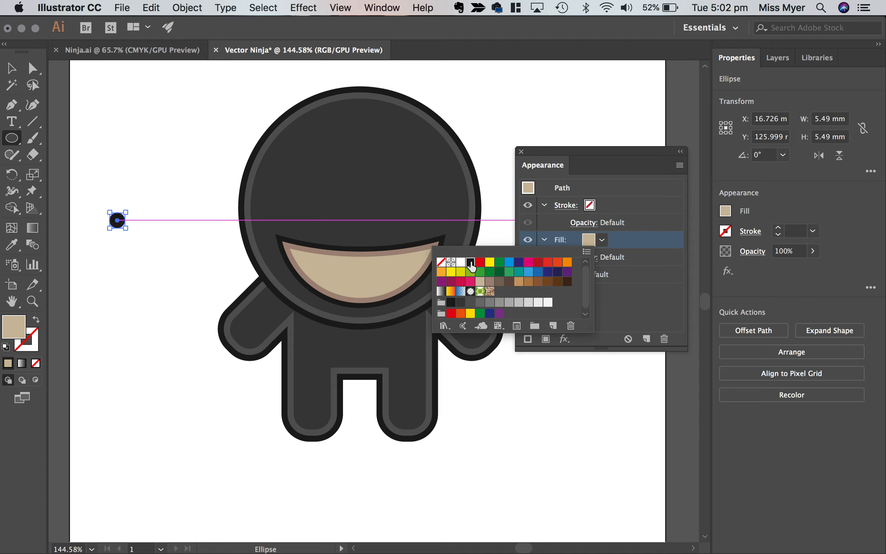
pyautogui.click(158, 269)
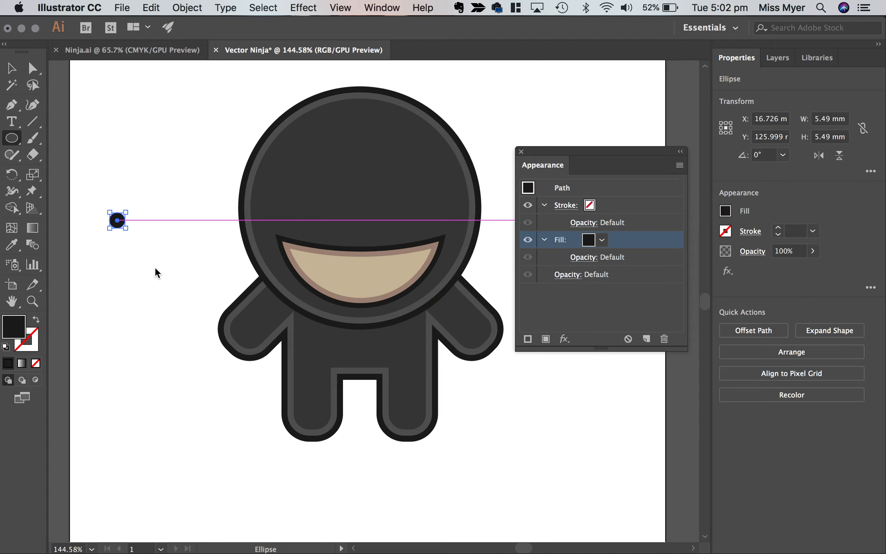
# Move the black circle onto the face as an eye and duplicate it horizontally about 18 mm apart for the second eye.
pyautogui.click(11, 74)
pyautogui.click(140, 236)
pyautogui.moveTo(122, 224); pyautogui.dragTo(386, 269)
# Select both eyes, nudge them slightly right and down to centre them on the face, and deselect them.
pyautogui.keyDown('shift'); pyautogui.click(331, 271); pyautogui.keyUp('shift')
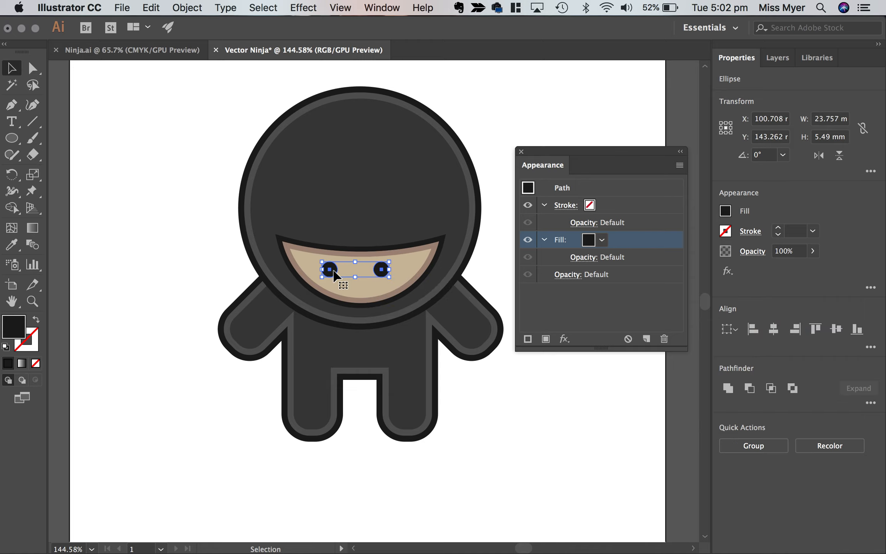
pyautogui.press('Right')
pyautogui.press('Right')
pyautogui.press('Right')
pyautogui.press('Right')
pyautogui.press('Right')
pyautogui.press('Right')
pyautogui.press('Down')
pyautogui.press('Down')
pyautogui.press('Left')
pyautogui.press('Left')
pyautogui.click(352, 404)
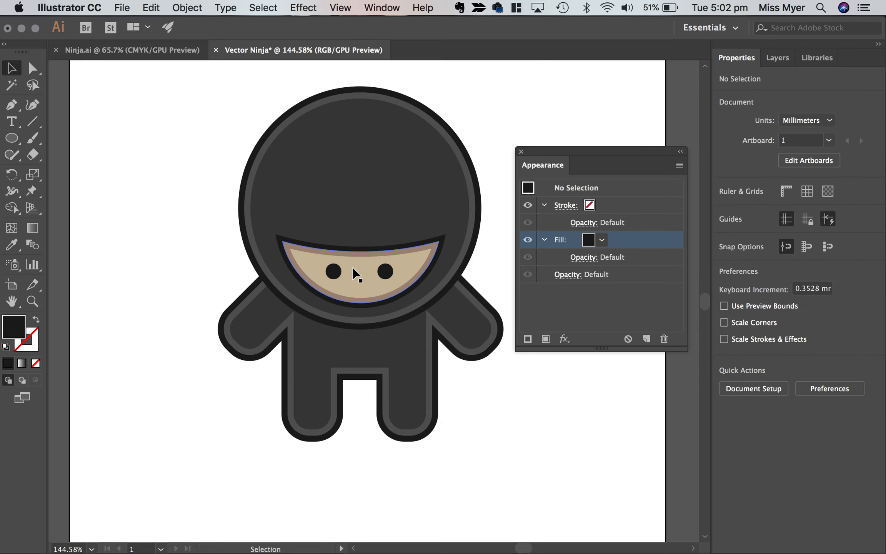
# Switch to the Ninja.ai reference and examine the ninjas' wooden staff and throwing star.
pyautogui.scroll(-3, 354, 263)
pyautogui.scroll(1, 353, 259)
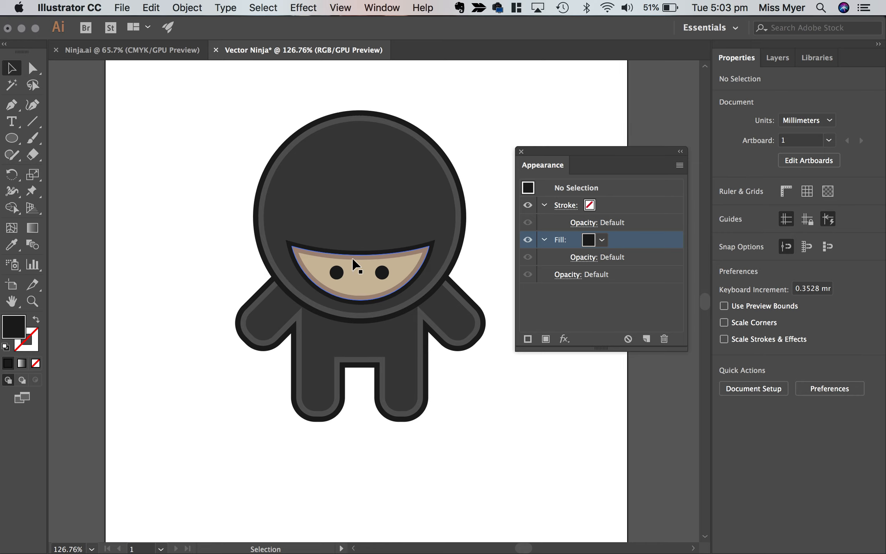
pyautogui.click(151, 50)
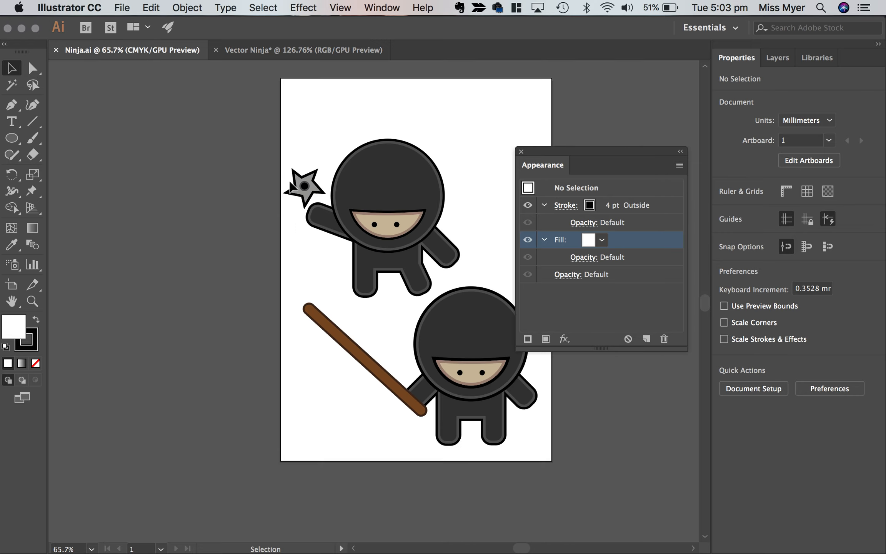
pyautogui.scroll(-2, 291, 186)
pyautogui.hscroll(1, 291, 186)
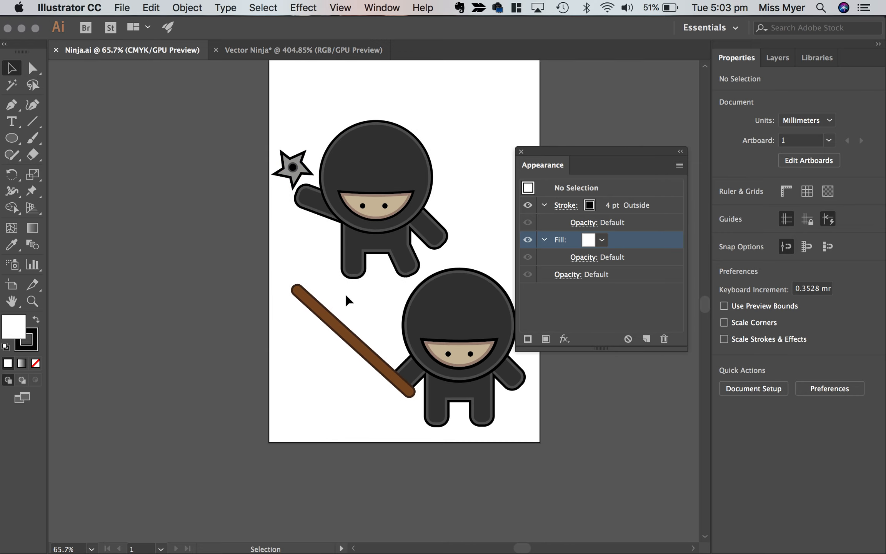
pyautogui.click(340, 327)
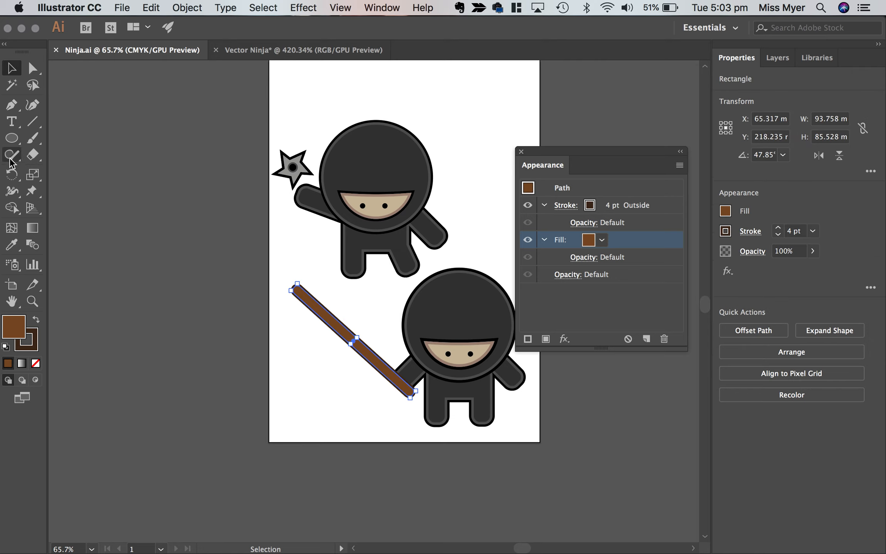
pyautogui.click(14, 145)
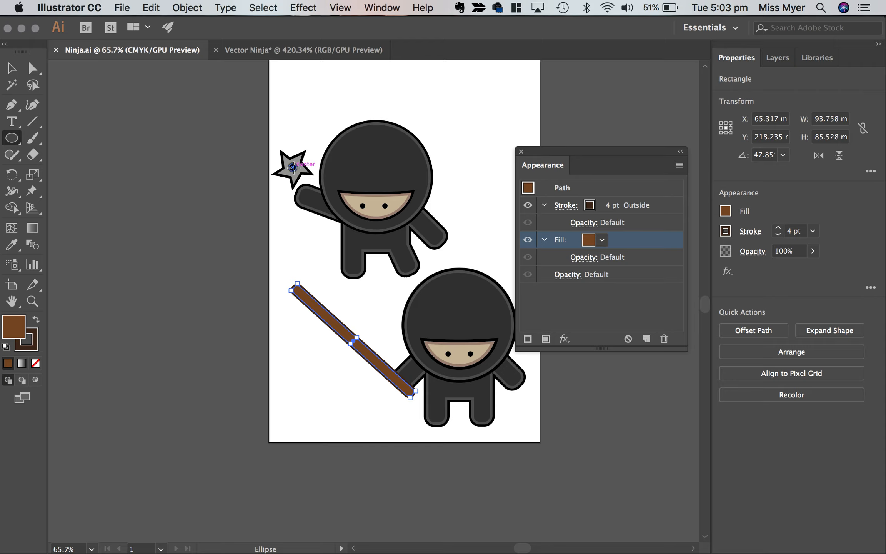
# In the Vector Ninja document, create a five-point star beside the ninja's head with radii 8.8194 mm and 17.6389 mm.
pyautogui.click(265, 52)
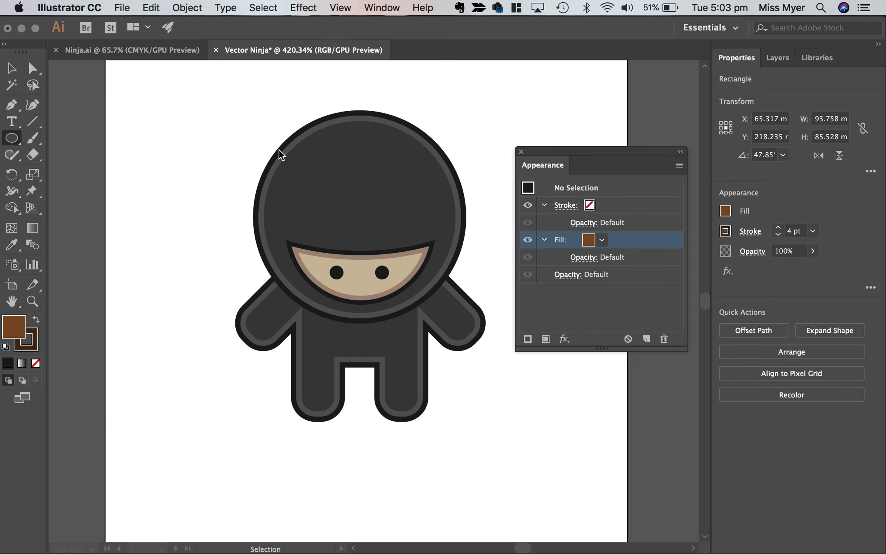
pyautogui.scroll(-8, 303, 230)
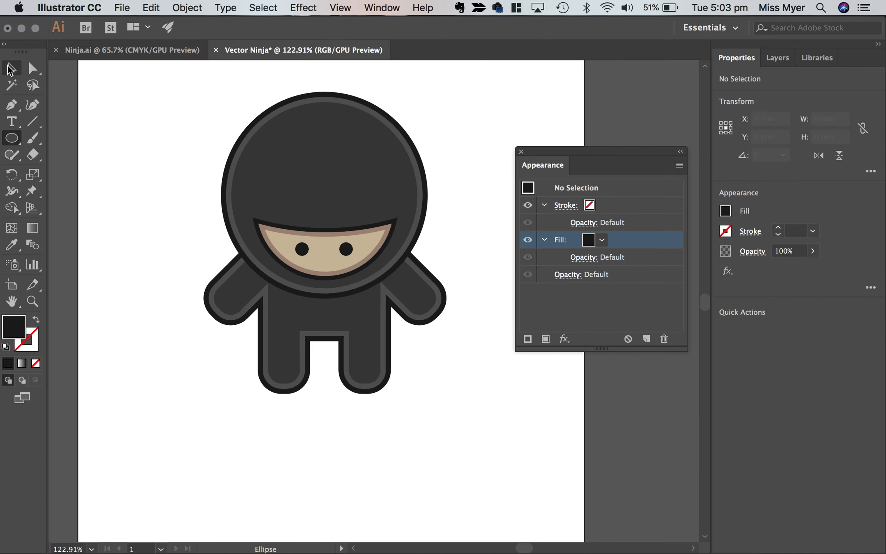
pyautogui.moveTo(17, 143); pyautogui.dragTo(48, 205)
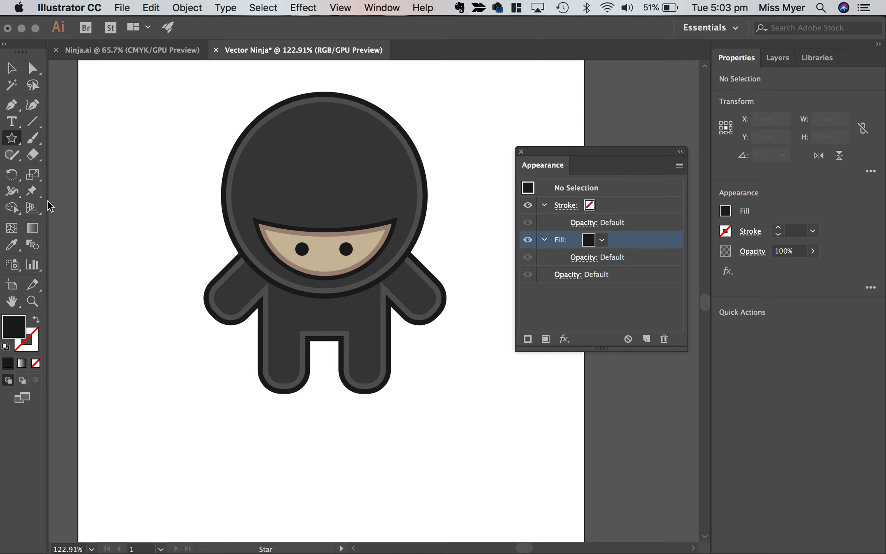
pyautogui.click(149, 188)
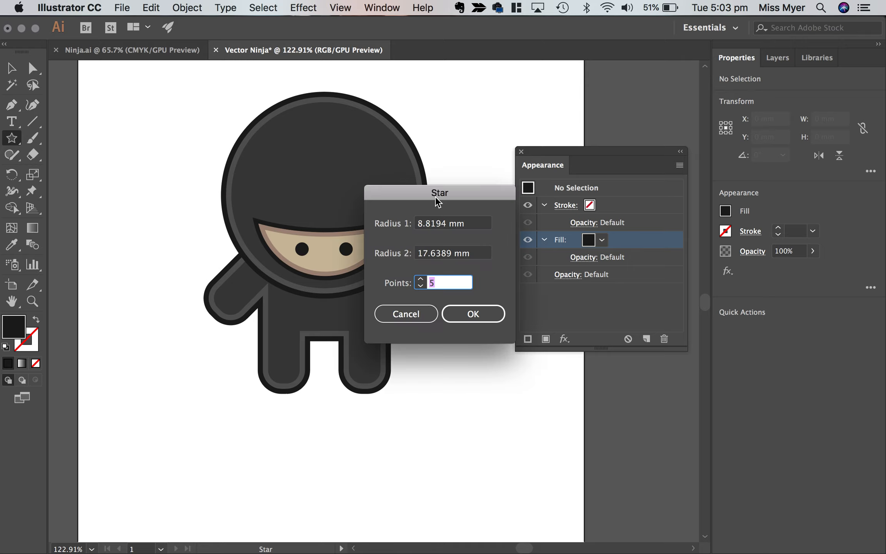
pyautogui.moveTo(420, 193); pyautogui.dragTo(351, 191)
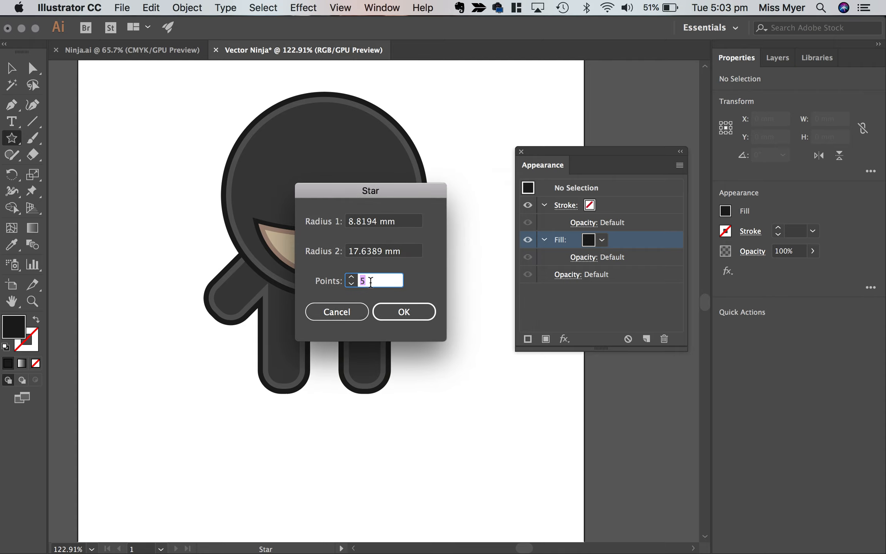
pyautogui.click(422, 312)
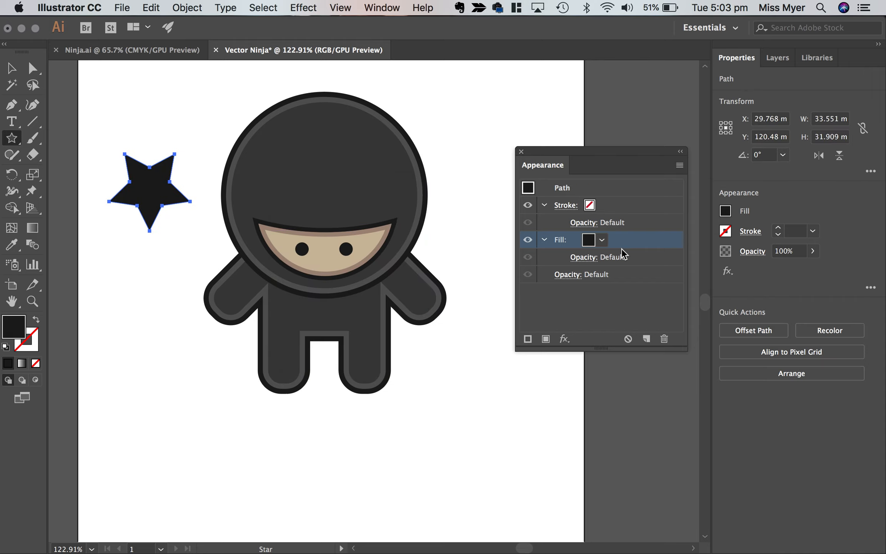
# Fill the star with a light grey swatch from the greys group.
pyautogui.click(601, 240)
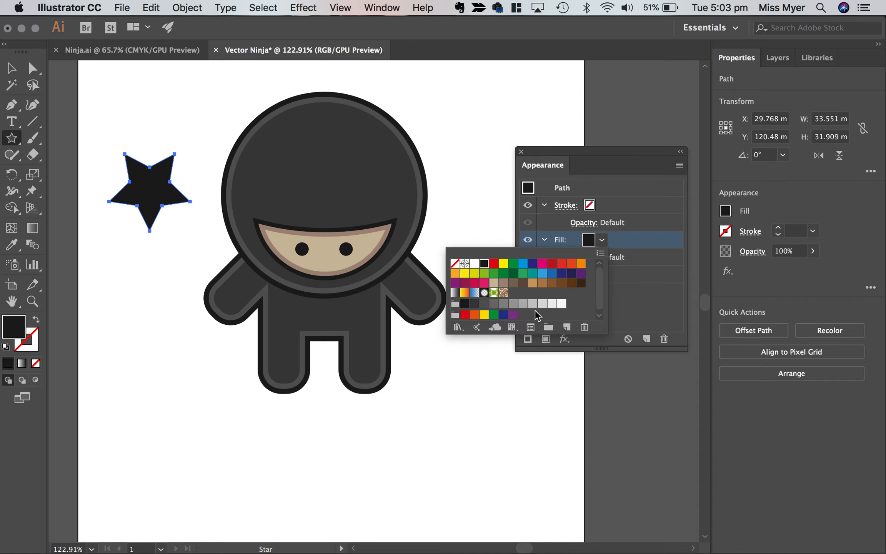
pyautogui.click(532, 304)
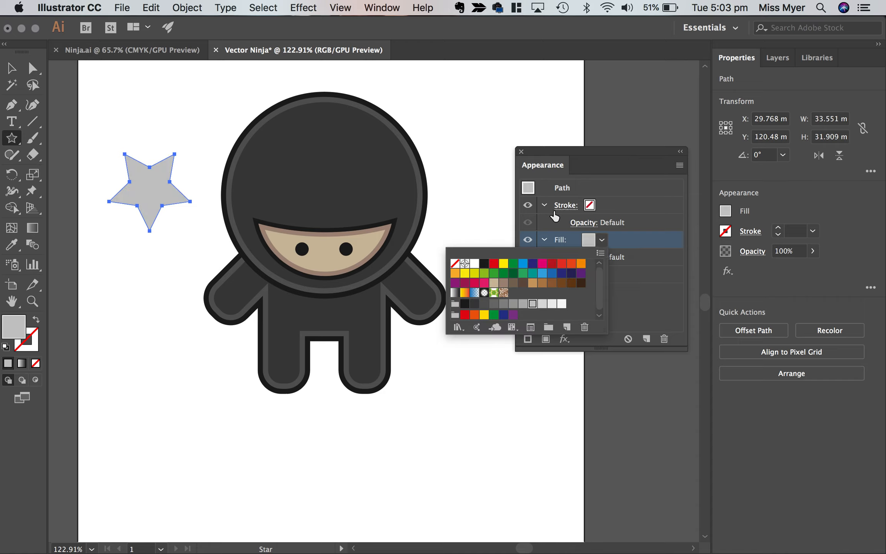
pyautogui.click(559, 209)
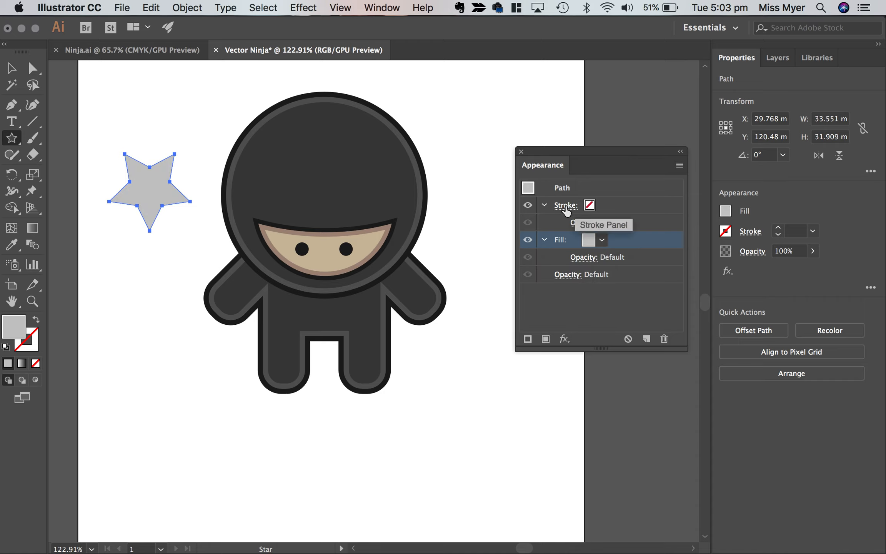
# Give the star a black stroke with a weight of 5 pt.
pyautogui.click(563, 212)
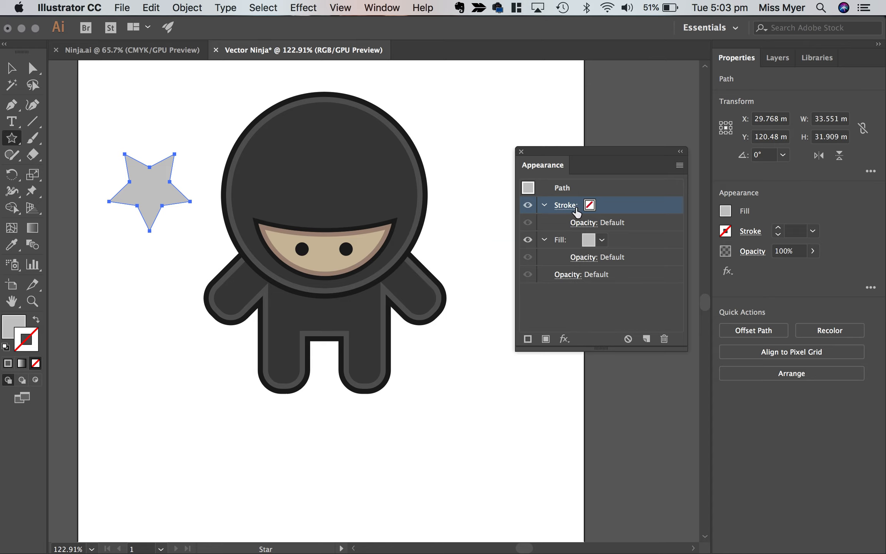
pyautogui.click(570, 207)
pyautogui.click(589, 208)
pyautogui.click(589, 206)
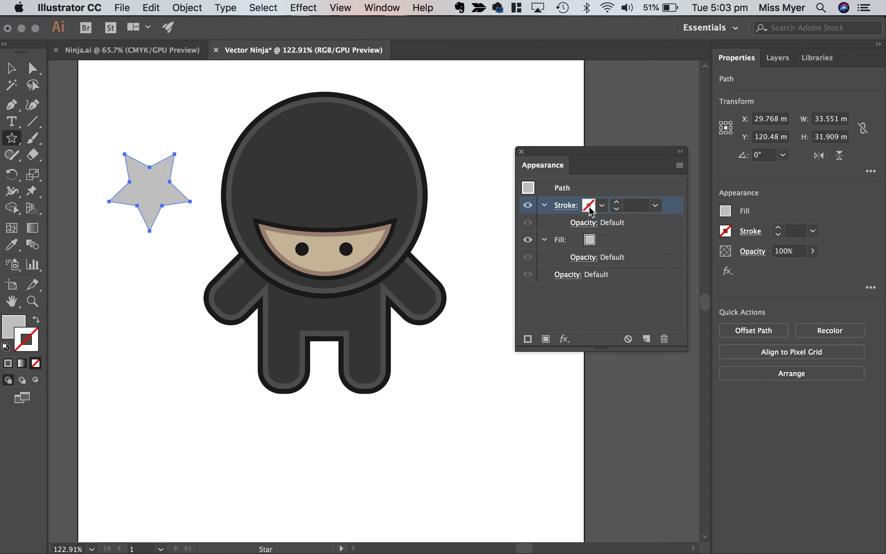
pyautogui.click(594, 208)
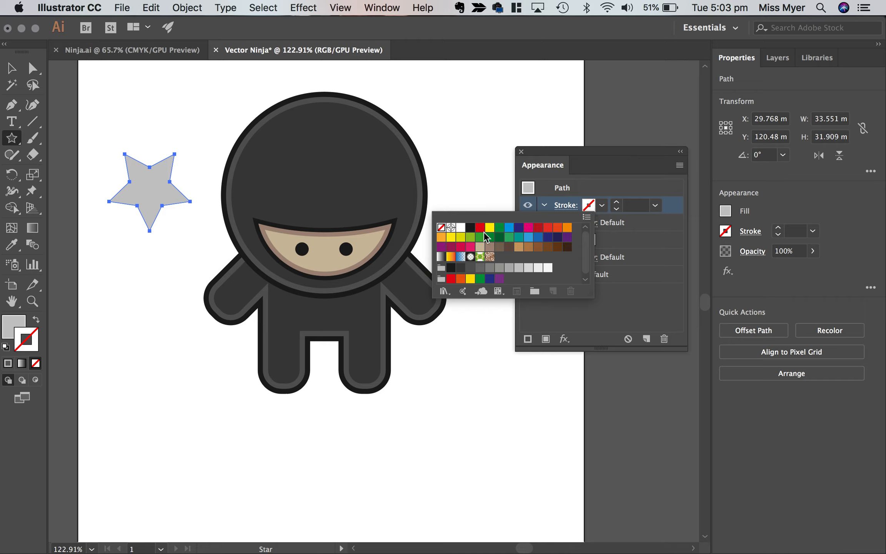
pyautogui.click(469, 227)
pyautogui.click(616, 203)
pyautogui.click(616, 203)
pyautogui.click(616, 202)
pyautogui.click(616, 202)
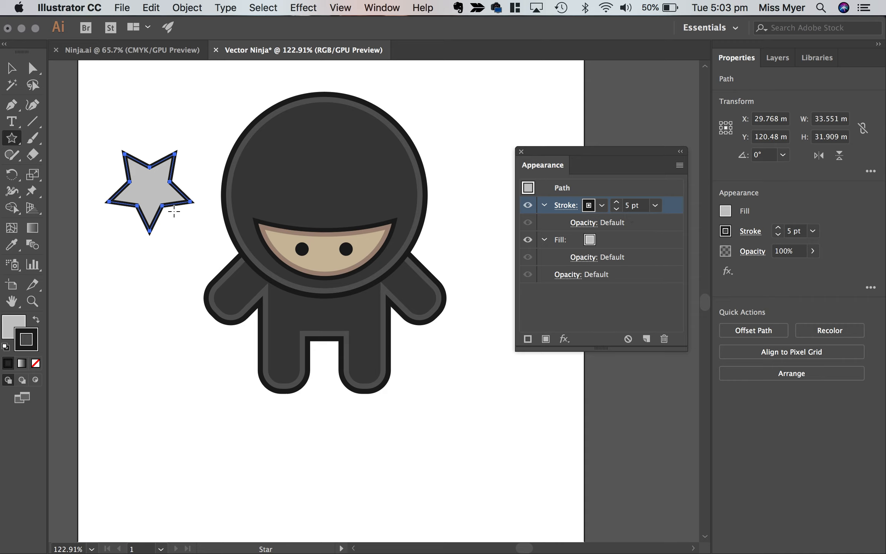
# Examine the throwing star in Ninja.ai up close and compare its points with the star in Vector Ninja.
pyautogui.click(163, 50)
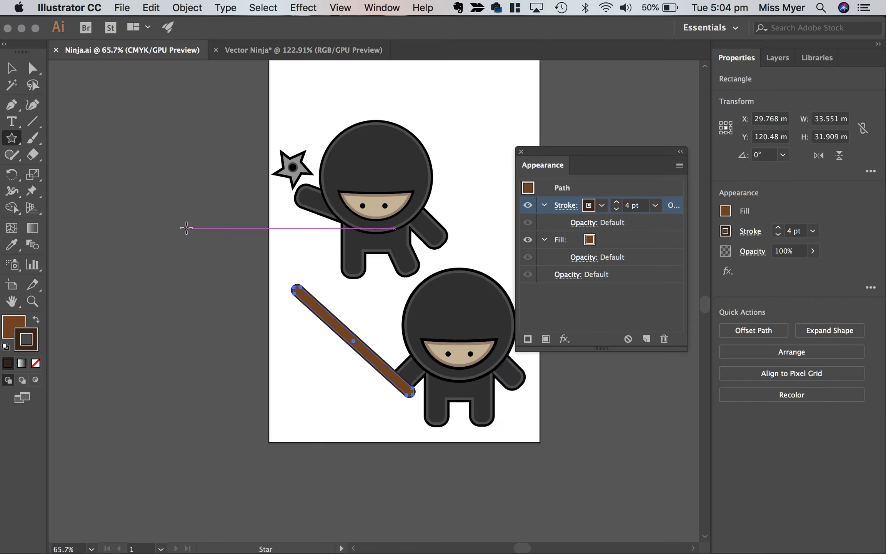
pyautogui.scroll(6, 293, 161)
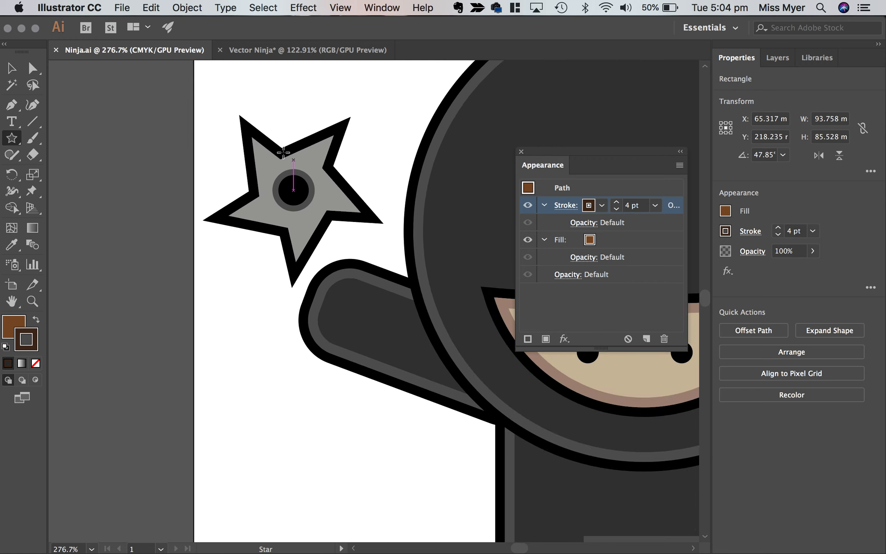
pyautogui.click(279, 54)
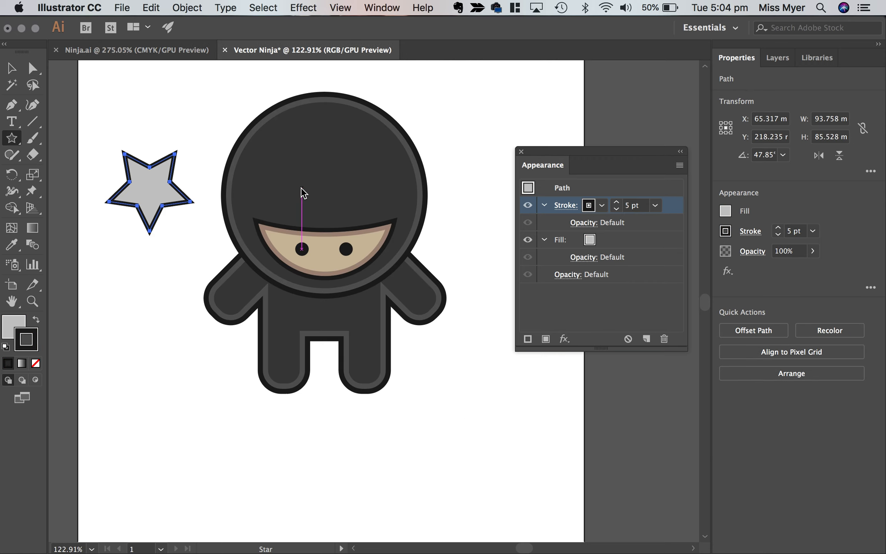
pyautogui.hscroll(-5, 207, 193)
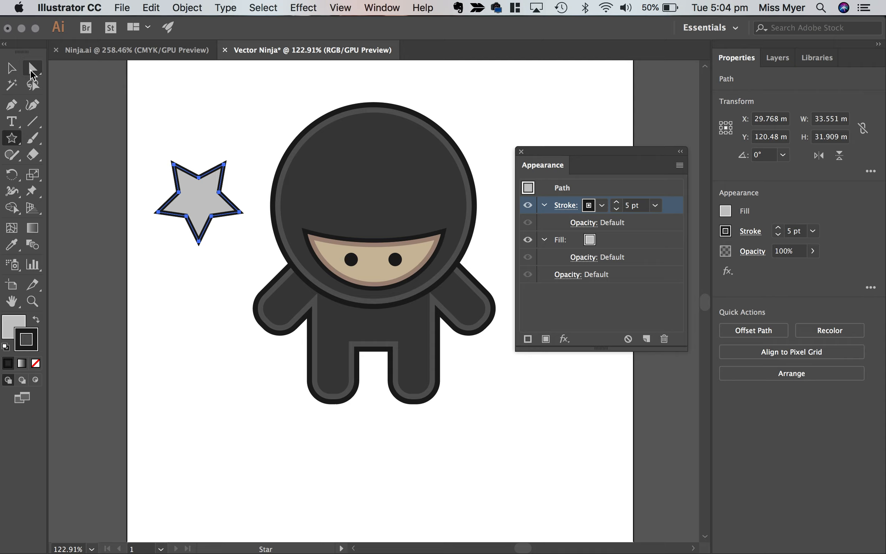
pyautogui.click(32, 71)
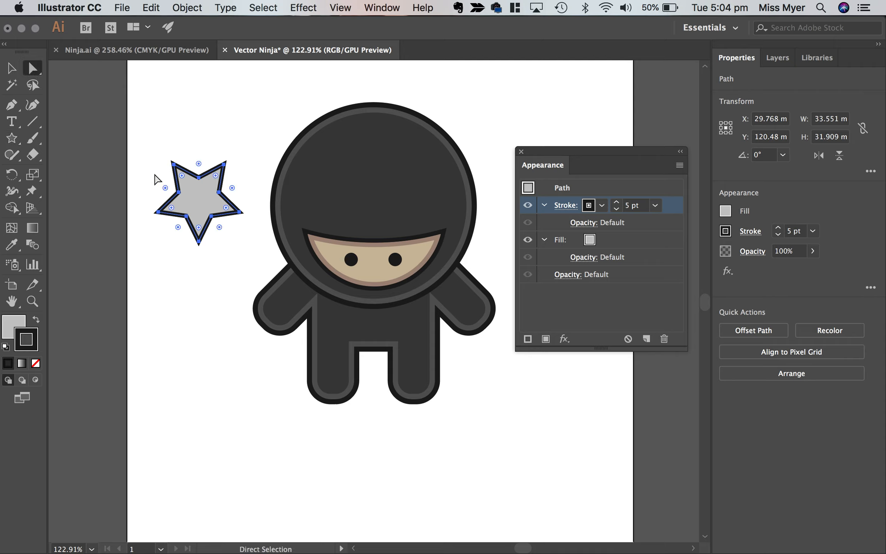
pyautogui.moveTo(165, 187); pyautogui.dragTo(152, 208)
pyautogui.scroll(3, 173, 166)
pyautogui.scroll(2, 175, 169)
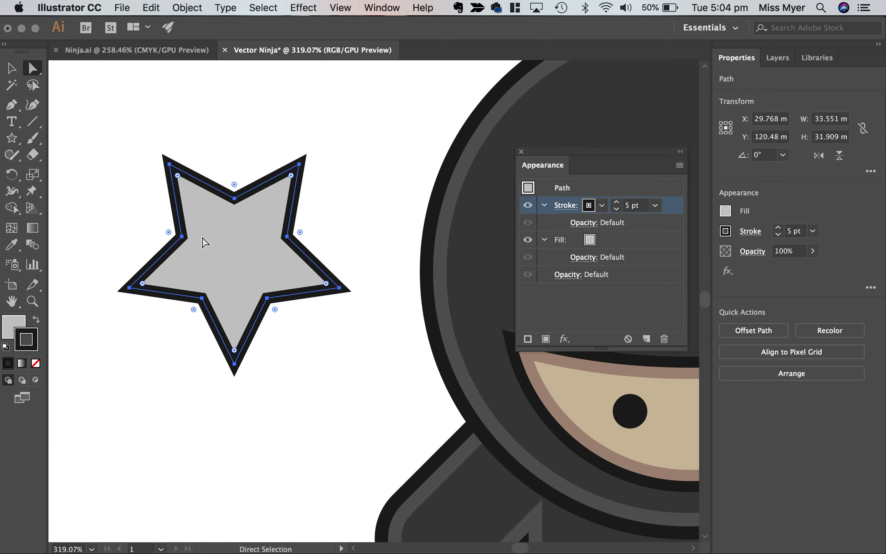
# Rotate only the star's five inner anchor points by 20° to skew its arms into a throwing-star shape.
pyautogui.click(274, 122)
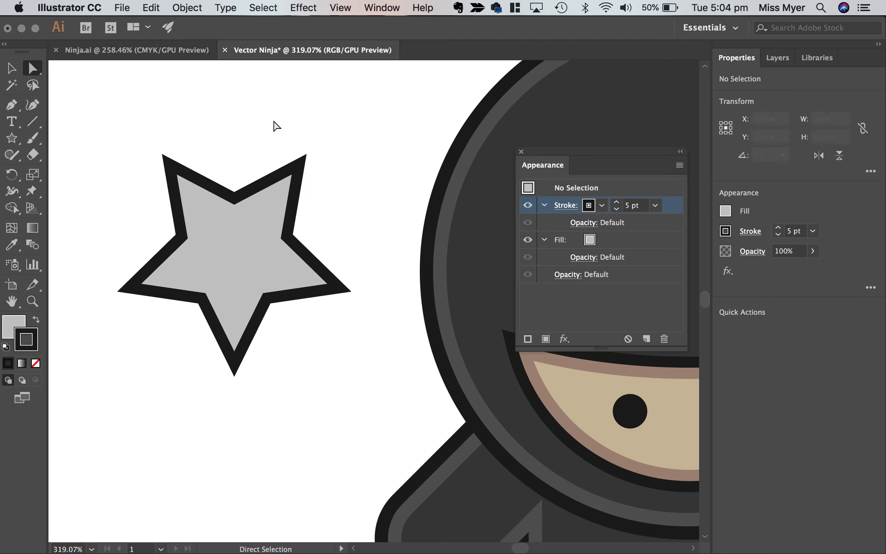
pyautogui.click(235, 198)
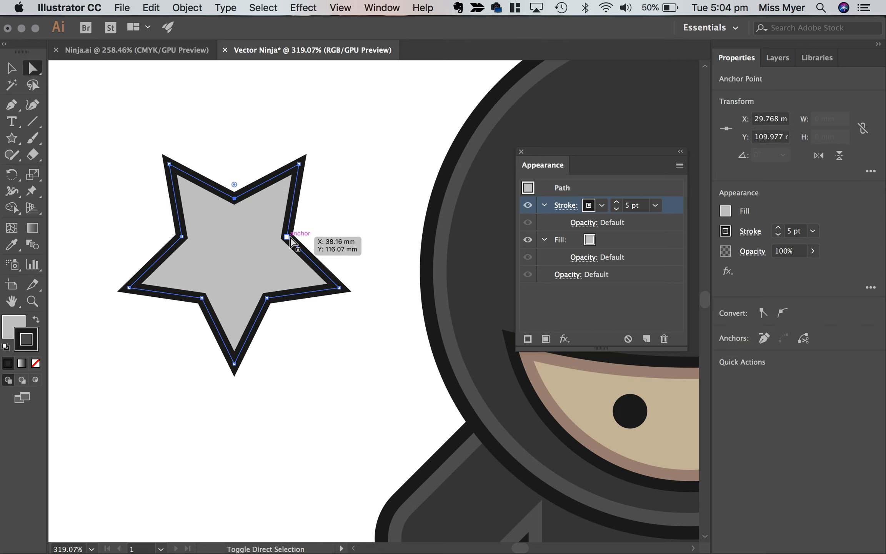
pyautogui.keyDown('shift'); pyautogui.click(287, 236); pyautogui.keyUp('shift')
pyautogui.keyDown('shift'); pyautogui.click(267, 298); pyautogui.keyUp('shift')
pyautogui.keyDown('shift'); pyautogui.click(202, 298); pyautogui.keyUp('shift')
pyautogui.keyDown('shift'); pyautogui.click(181, 236); pyautogui.keyUp('shift')
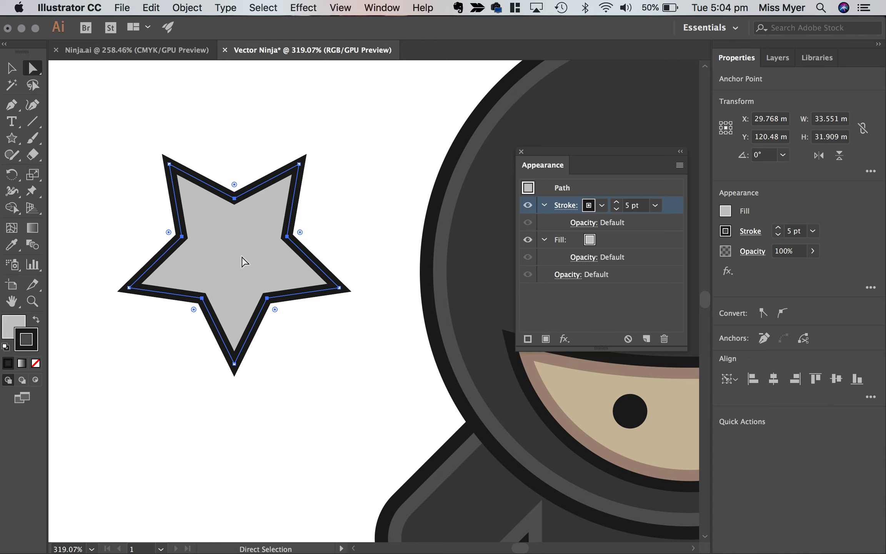
pyautogui.rightClick(233, 230)
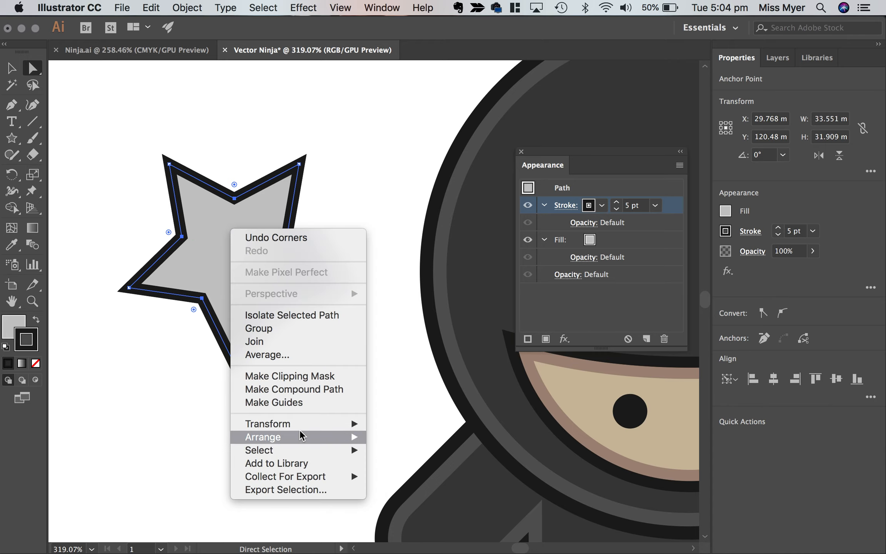
pyautogui.moveTo(324, 424)
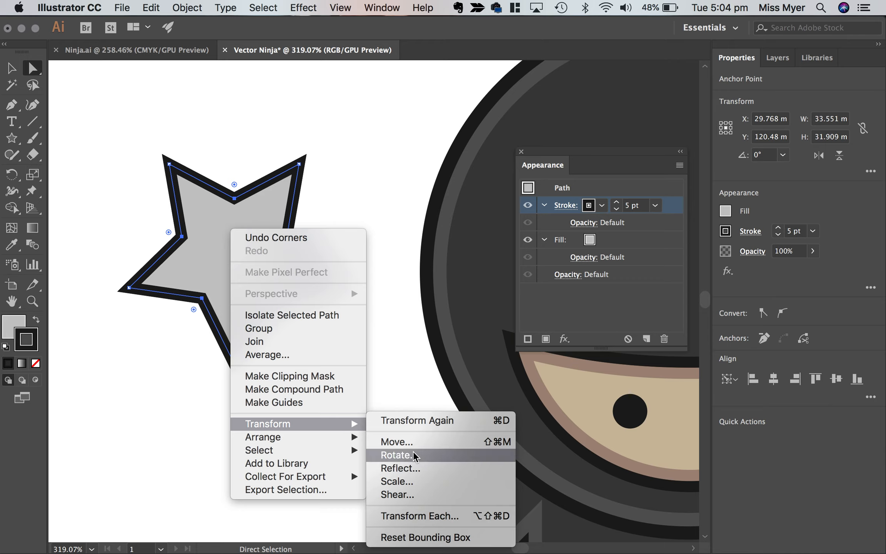
pyautogui.click(396, 455)
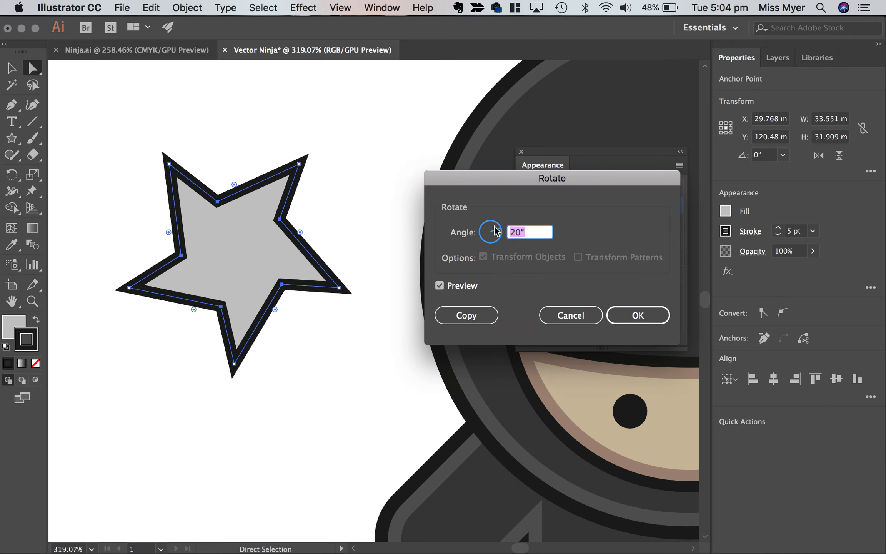
pyautogui.click(439, 285)
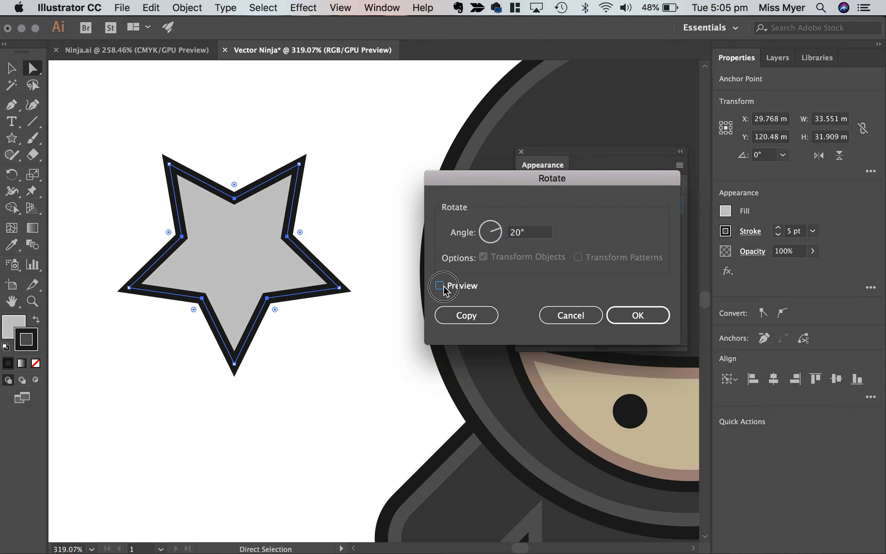
pyautogui.click(439, 286)
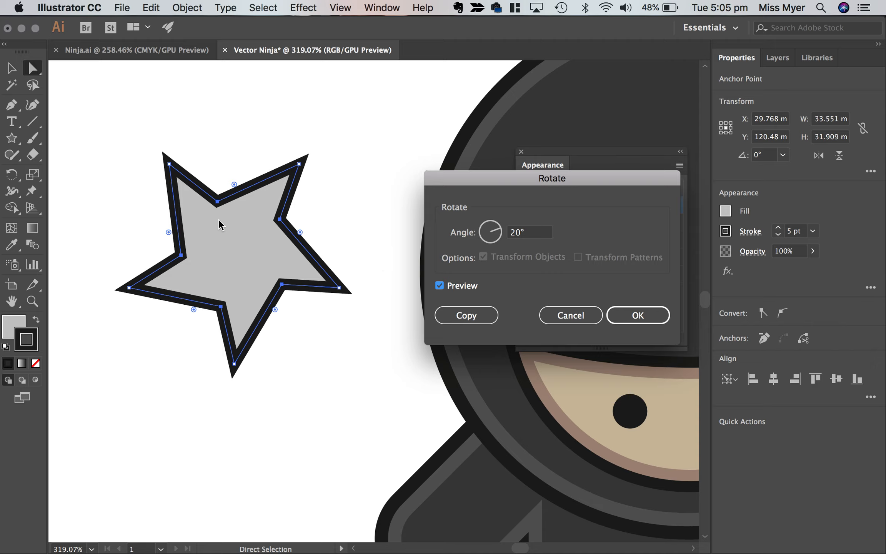
pyautogui.click(627, 319)
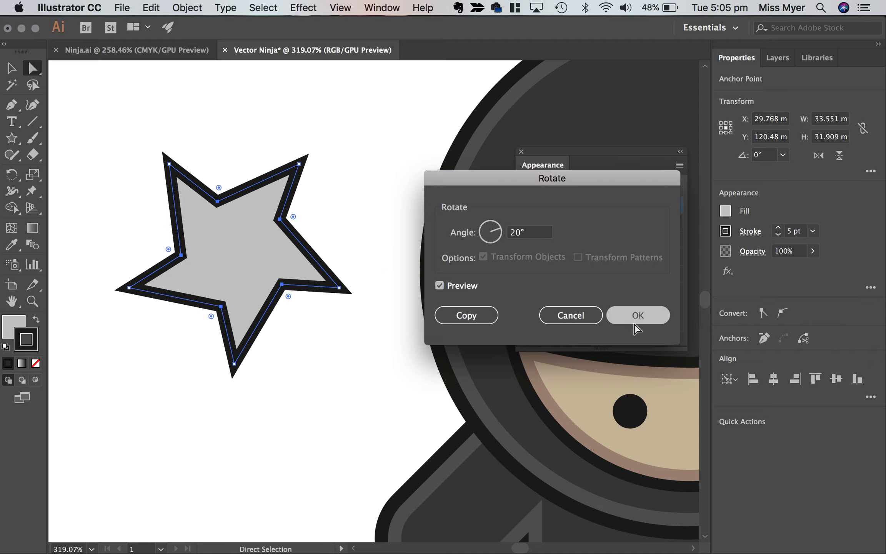
pyautogui.scroll(-3, 326, 326)
pyautogui.scroll(-2, 327, 326)
pyautogui.hscroll(2, 307, 319)
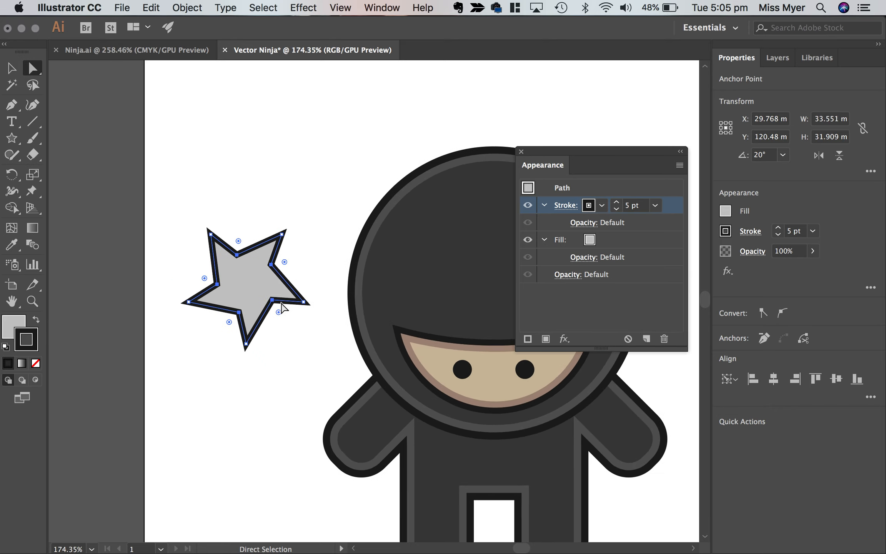
pyautogui.scroll(-2, 363, 342)
pyautogui.hscroll(2, 364, 342)
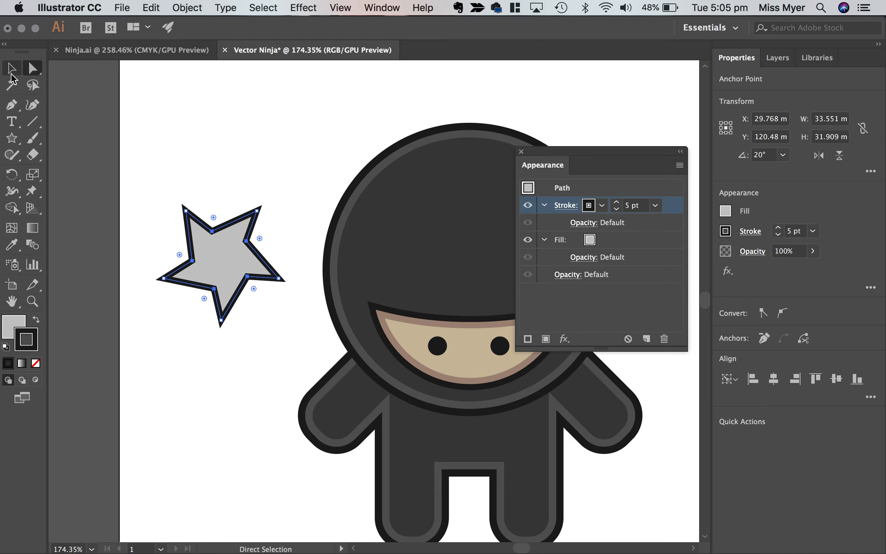
# Duplicate one of the ninja's black eye circles and place the copy near the centre of the throwing star.
pyautogui.click(11, 69)
pyautogui.click(437, 347)
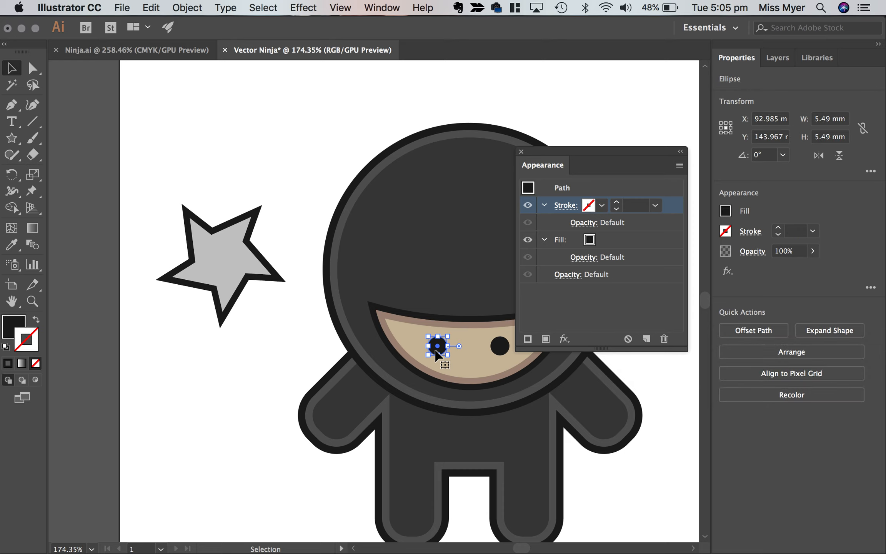
pyautogui.moveTo(437, 353); pyautogui.dragTo(373, 308)
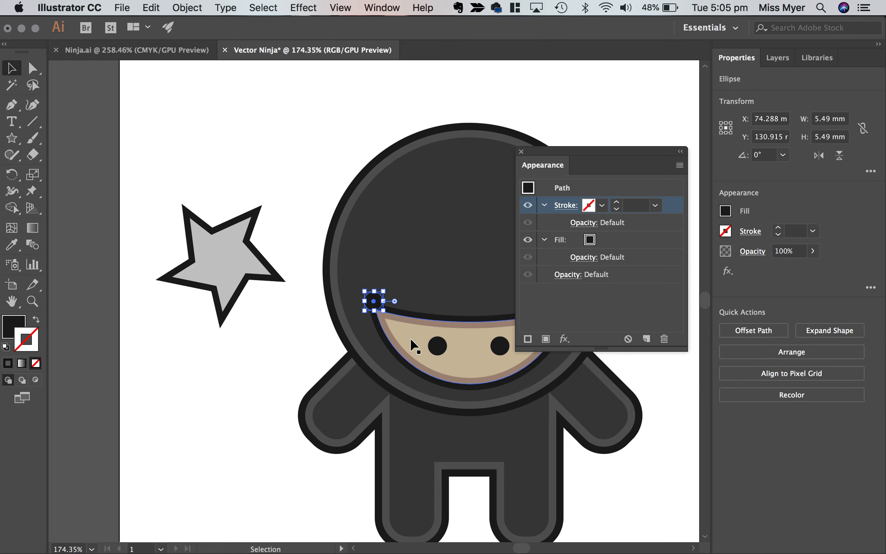
pyautogui.scroll(3, 383, 303)
pyautogui.moveTo(376, 300); pyautogui.dragTo(205, 231)
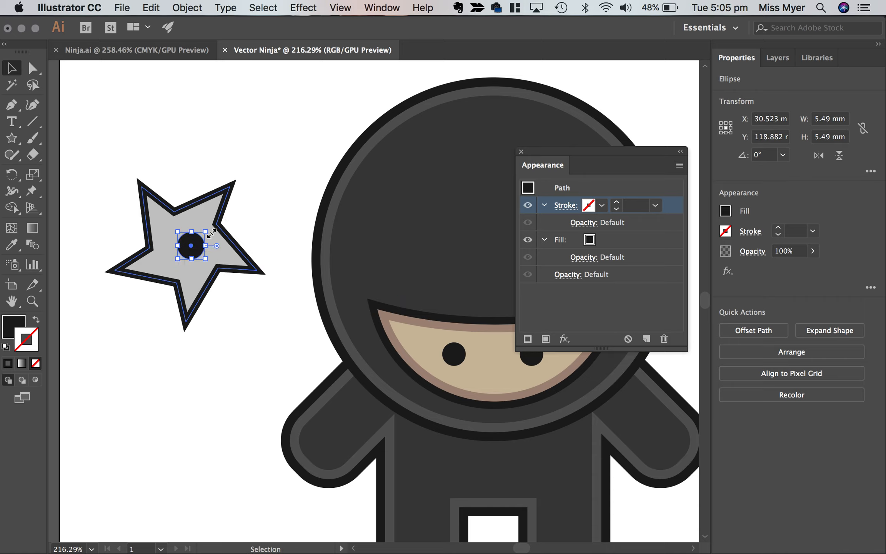
# Enlarge the black circle to about 6.4 mm across and nudge it into the middle of the throwing star.
pyautogui.press('Down')
pyautogui.press('Down')
pyautogui.press('Left')
pyautogui.press('Left')
pyautogui.press('Left')
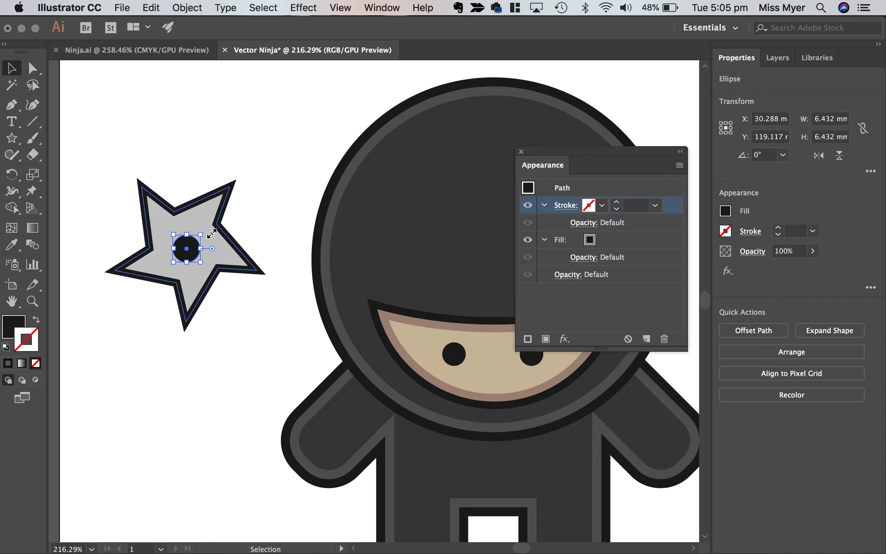
pyautogui.press('Up')
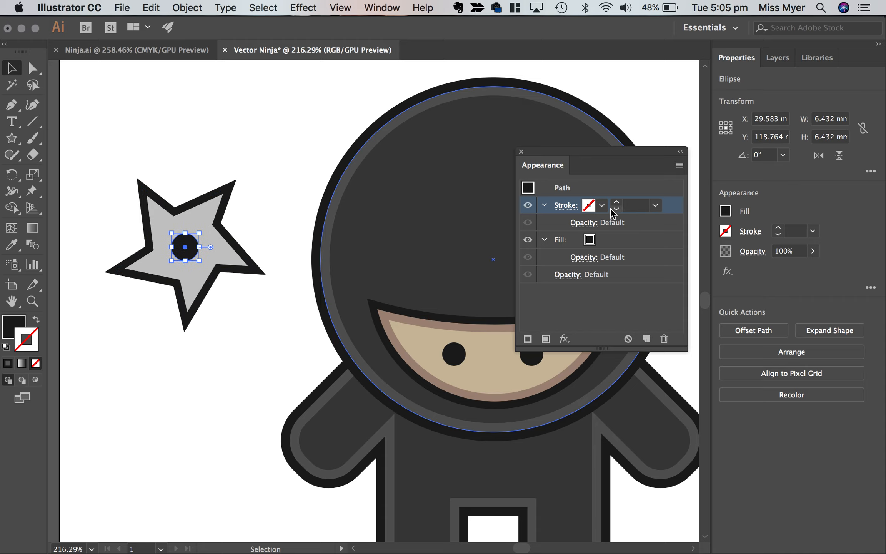
# Give the star's centre circle a dark grey stroke (C=0 M=0 Y=0 K=70) of 3 pt, aligned to the outside.
pyautogui.click(602, 207)
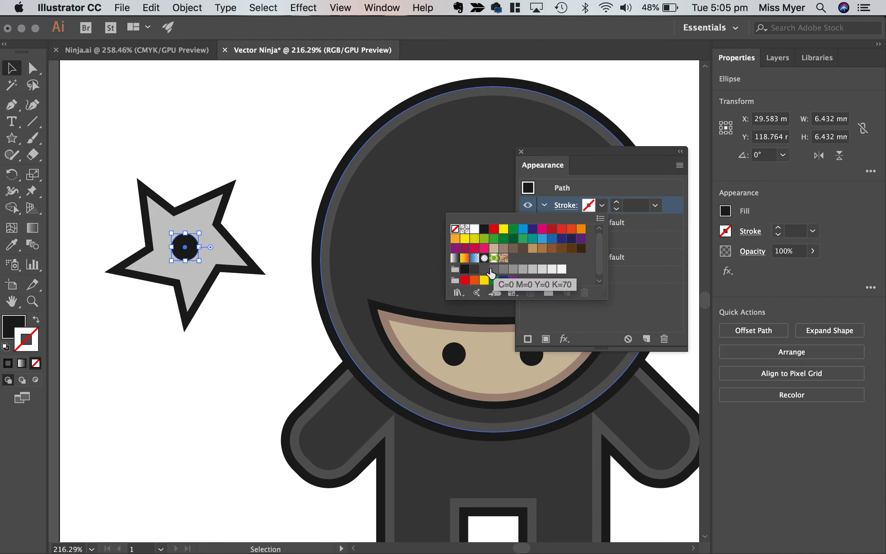
pyautogui.click(494, 269)
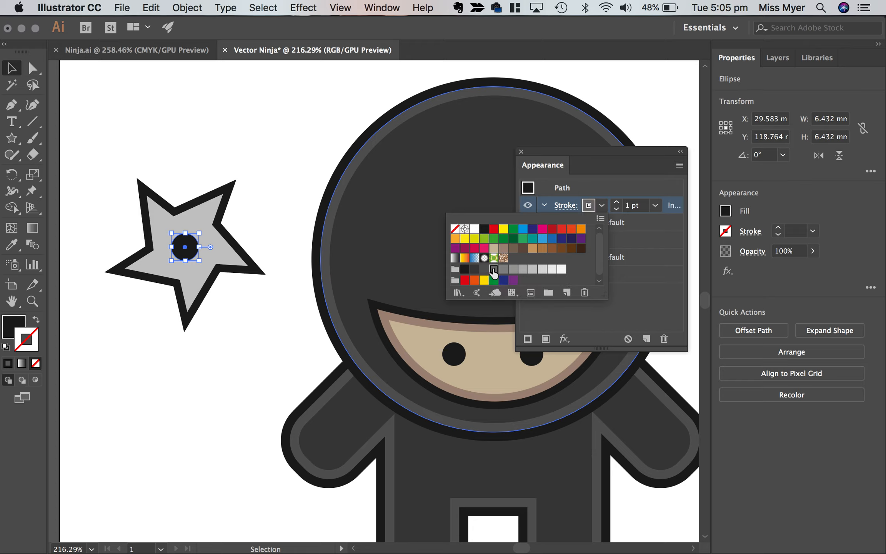
pyautogui.click(615, 202)
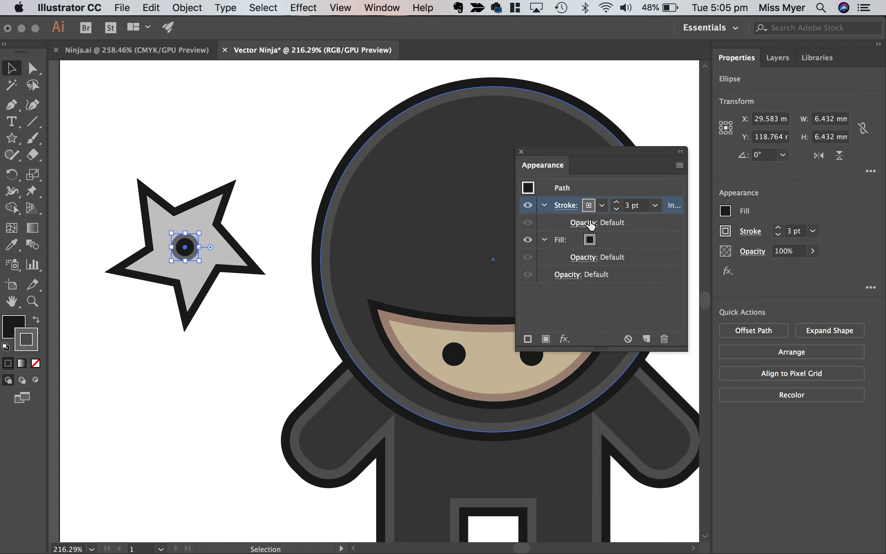
pyautogui.click(565, 205)
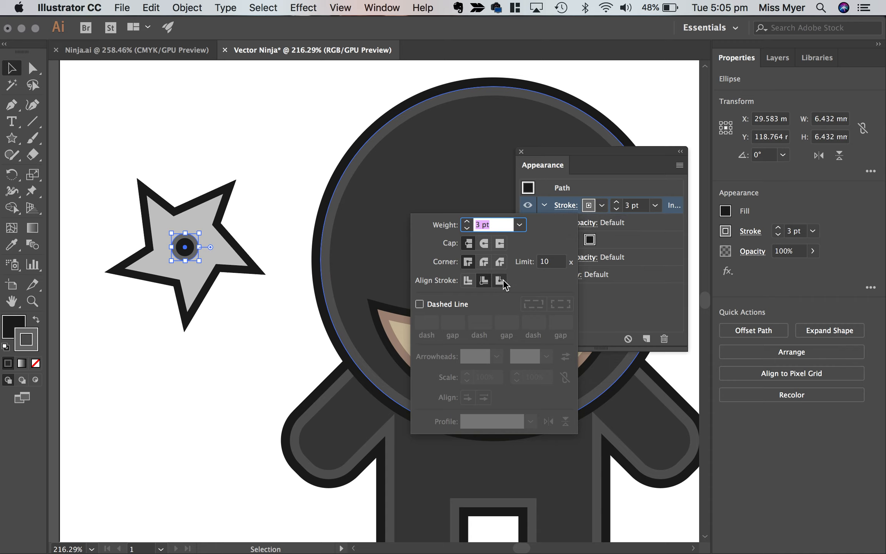
pyautogui.click(499, 280)
# Select the star together with its centre circle and move them down beside the ninja's arm.
pyautogui.scroll(-5, 254, 157)
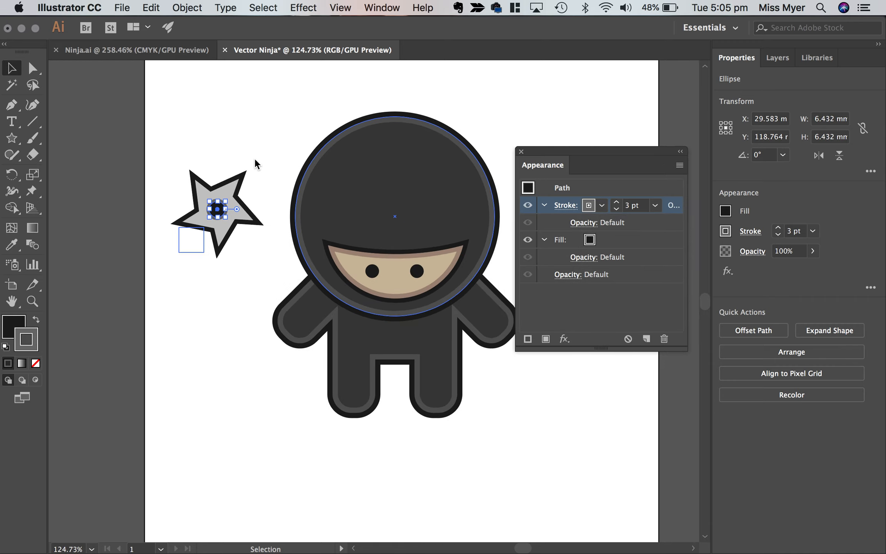
pyautogui.keyDown('shift'); pyautogui.click(225, 204); pyautogui.keyUp('shift')
pyautogui.moveTo(229, 198); pyautogui.dragTo(235, 251)
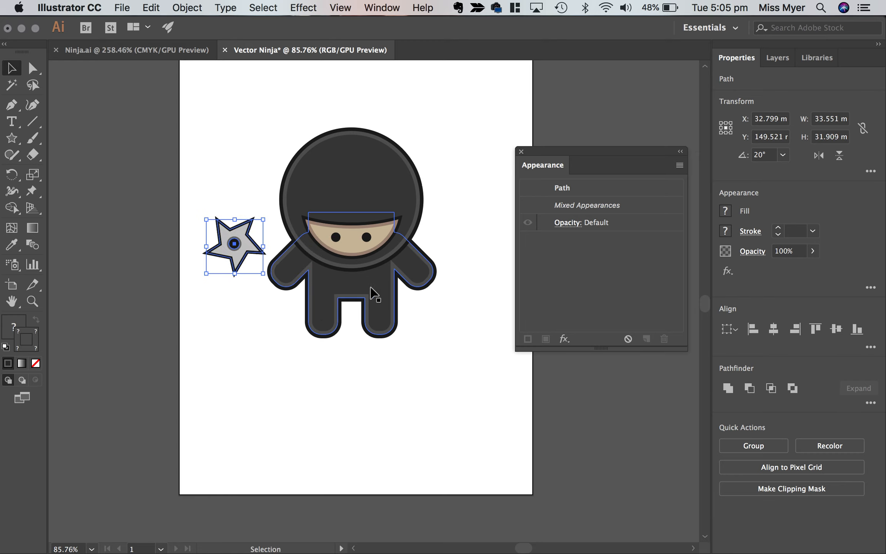
# Examine the throwing ninja's raised arm in Ninja.ai, selecting its rounded rectangle to see how it sits behind the head.
pyautogui.click(148, 50)
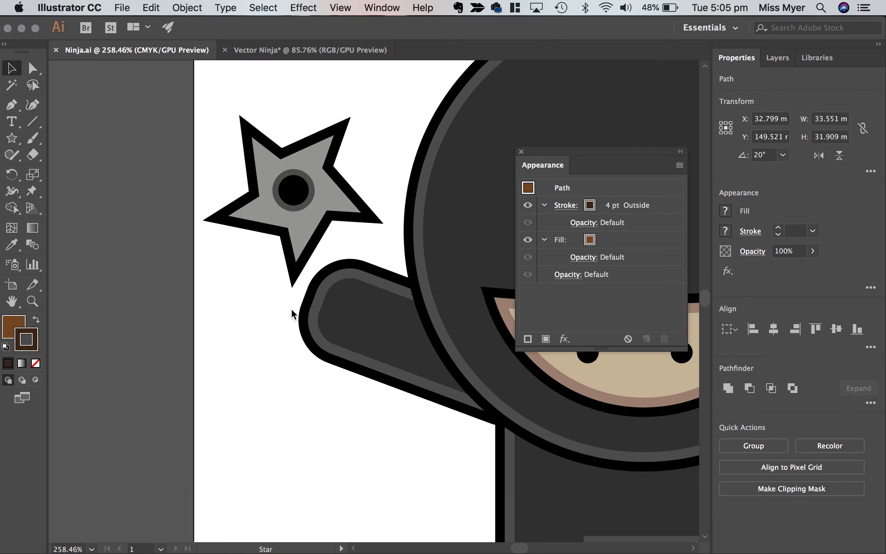
pyautogui.hscroll(3, 292, 314)
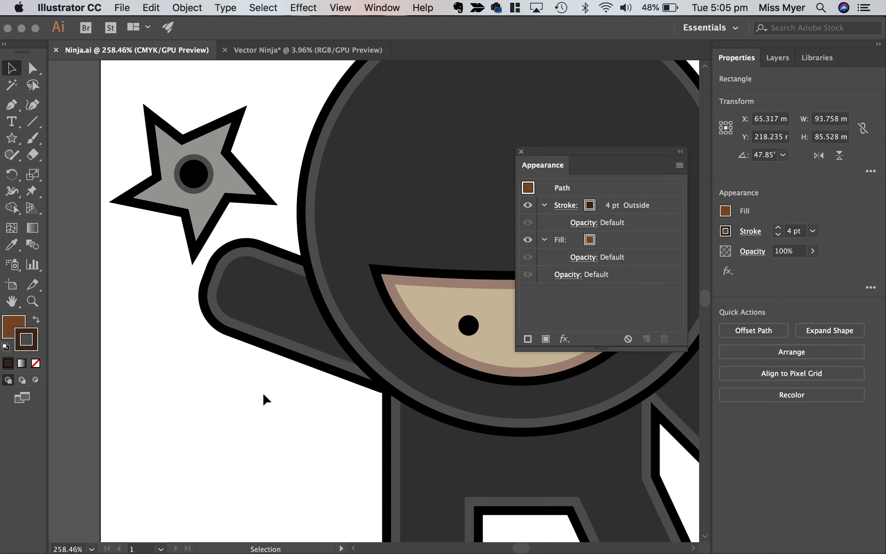
pyautogui.scroll(-5, 262, 394)
pyautogui.hscroll(4, 262, 394)
pyautogui.click(244, 285)
pyautogui.moveTo(242, 283)
pyautogui.mouseDown()
pyautogui.moveTo(124, 413)
pyautogui.moveTo(244, 288)
pyautogui.mouseUp()
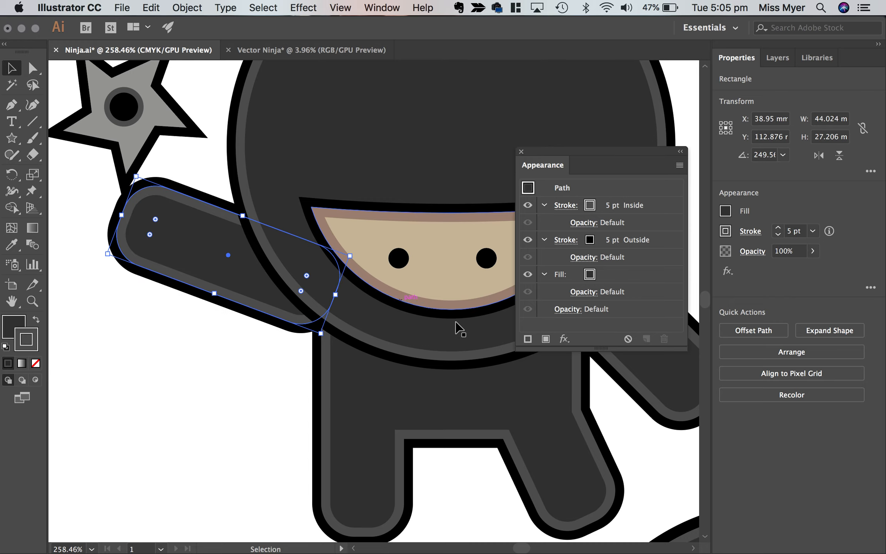
pyautogui.scroll(-3, 297, 306)
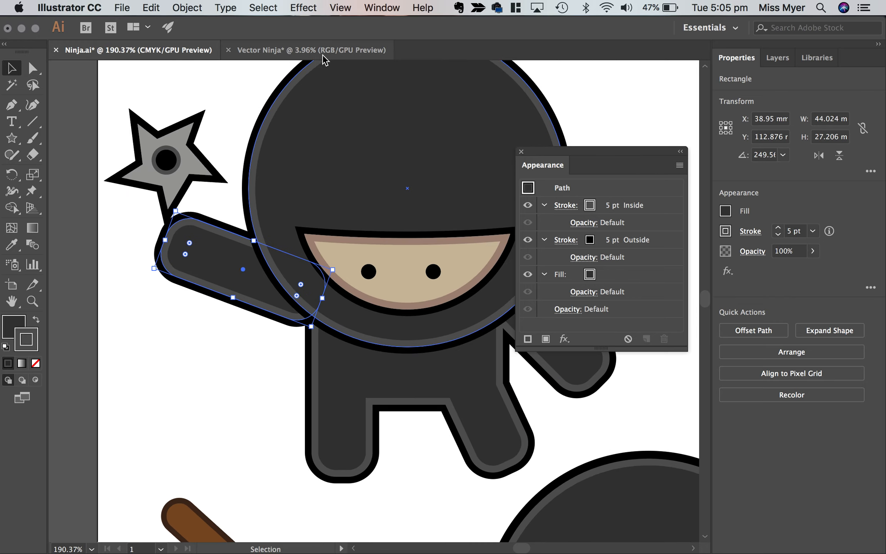
# Clear the selection in Vector Ninja and view both finished ninja poses together in Ninja.ai.
pyautogui.click(321, 53)
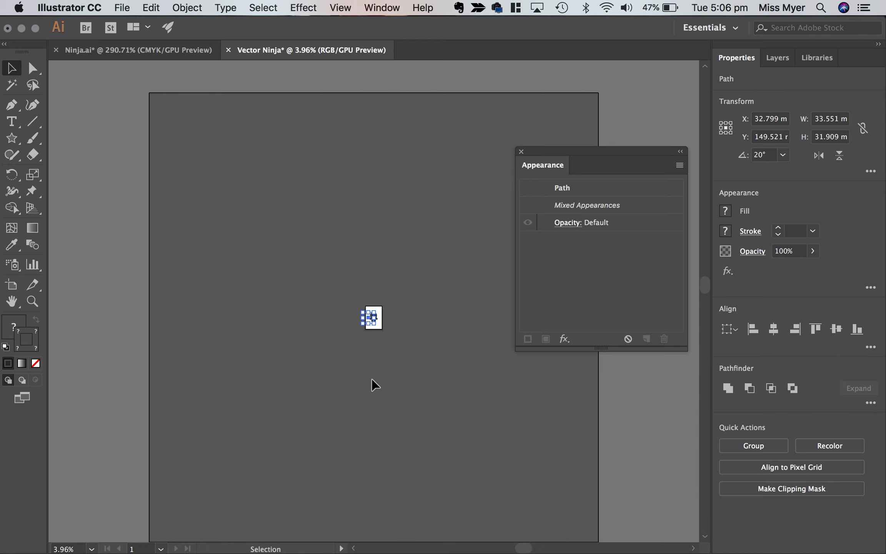
pyautogui.click(384, 340)
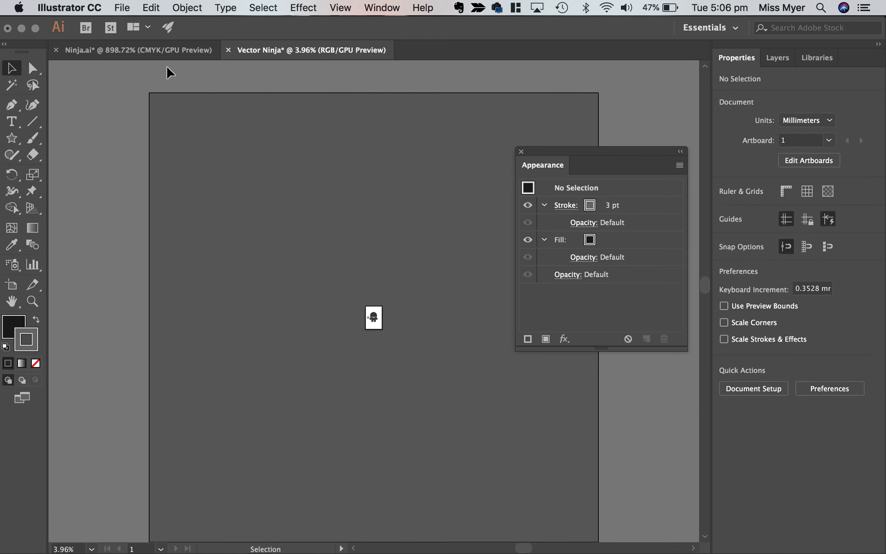
pyautogui.click(175, 53)
pyautogui.scroll(-3, 366, 294)
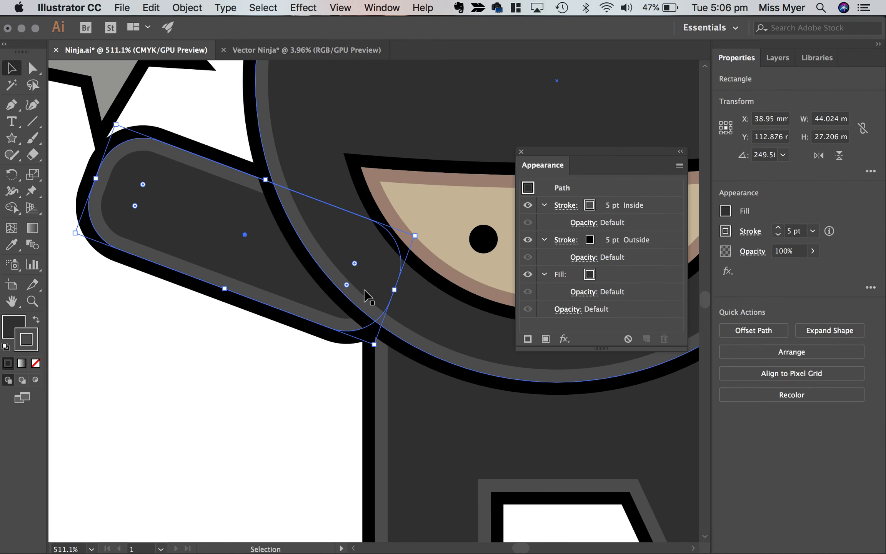
pyautogui.scroll(-6, 366, 294)
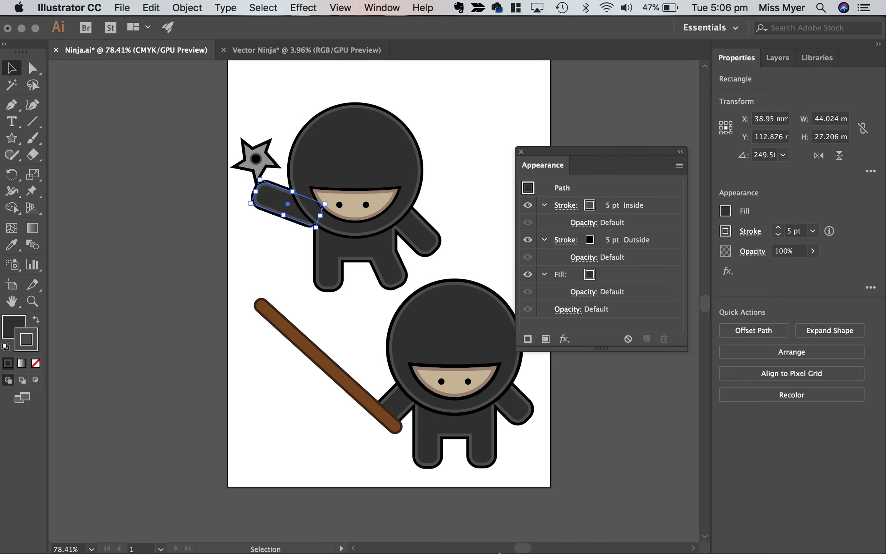
pyautogui.moveTo(495, 552)
pyautogui.click(374, 545)
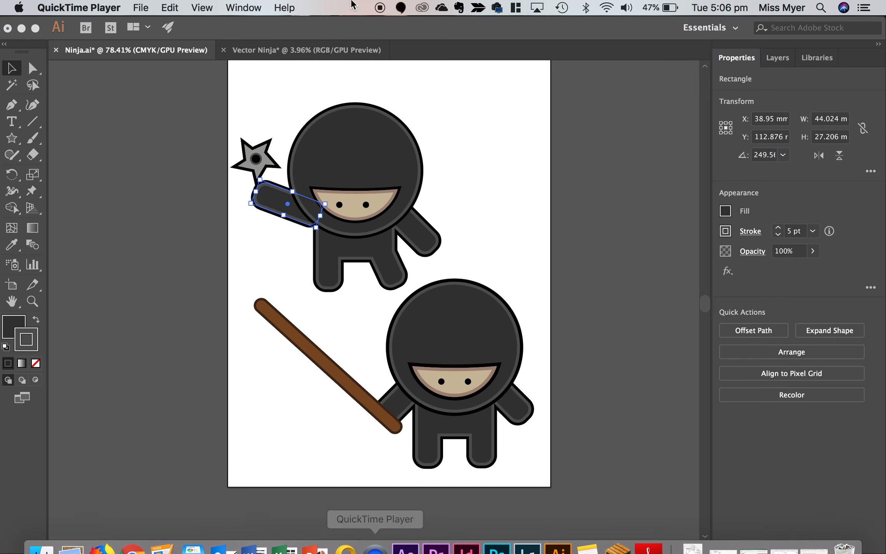